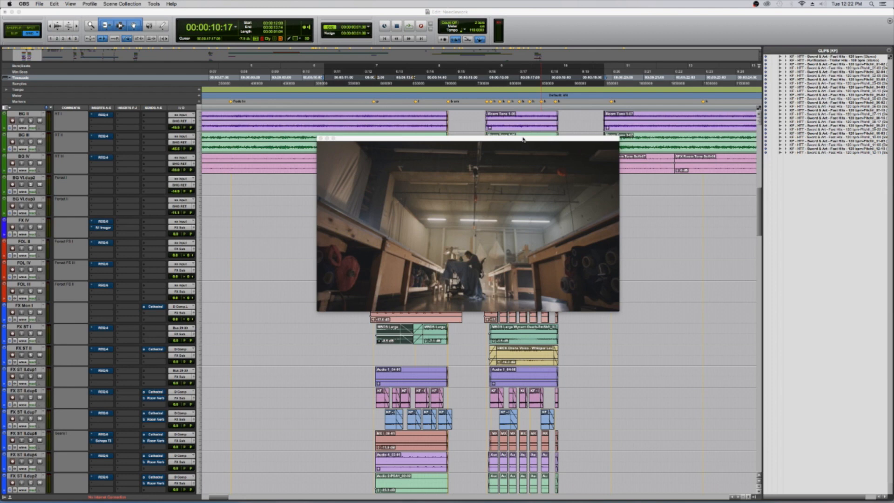
# Play the warehouse scene with the floating video window kept in view over the tracks.
pyautogui.click(524, 139)
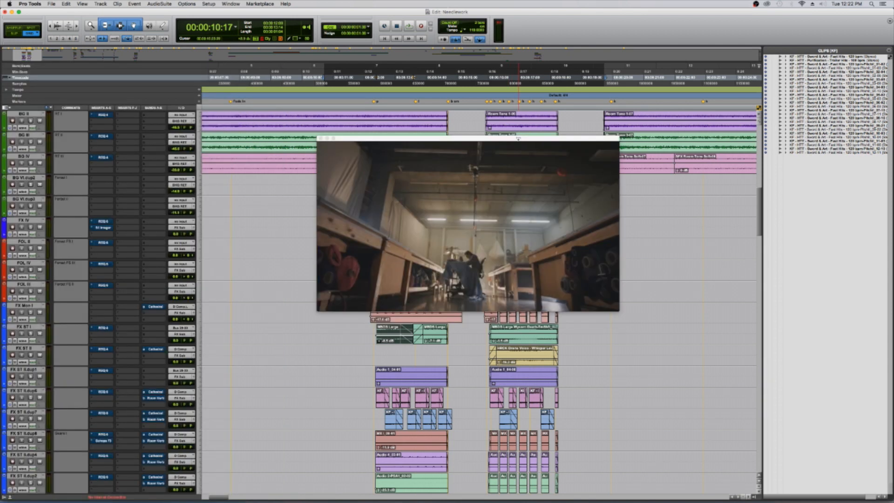
pyautogui.moveTo(500, 139); pyautogui.dragTo(644, 139)
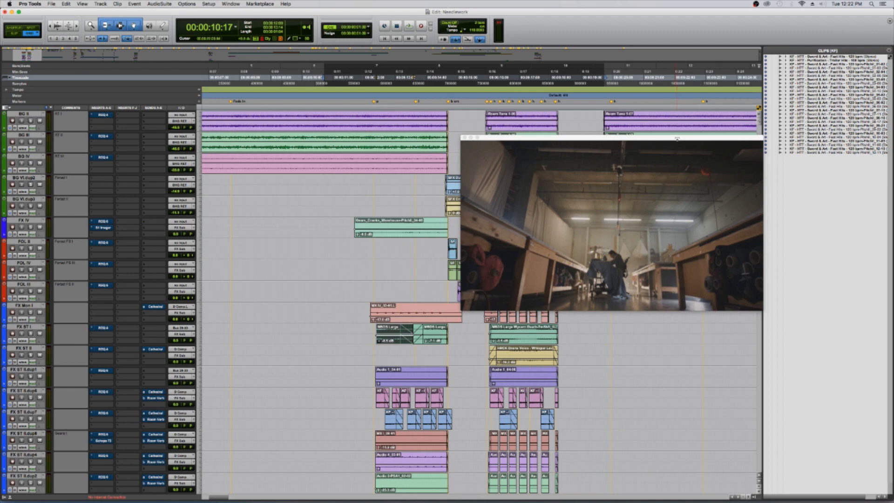
pyautogui.moveTo(688, 139); pyautogui.dragTo(641, 138)
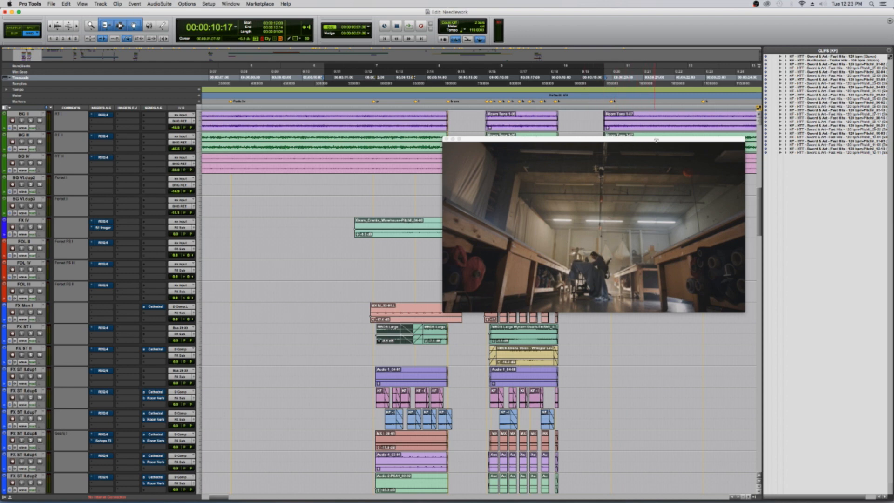
pyautogui.moveTo(643, 142); pyautogui.dragTo(471, 149)
pyautogui.click(135, 343)
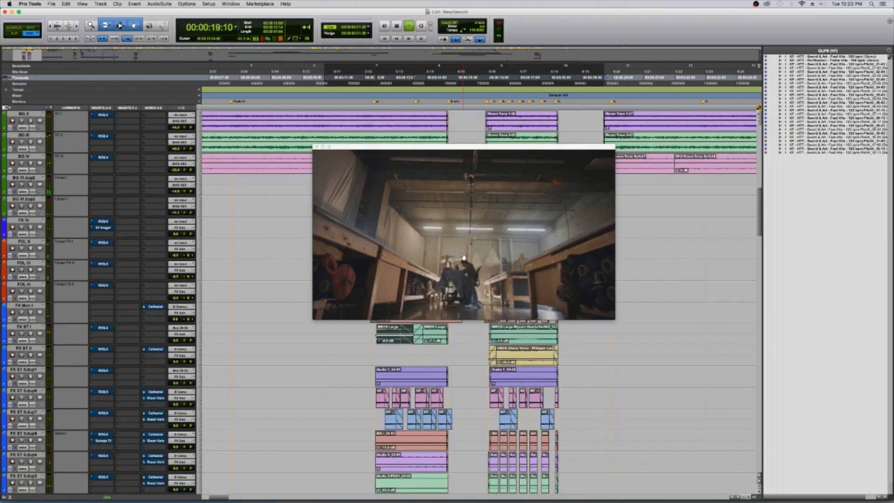
pyautogui.press('space')
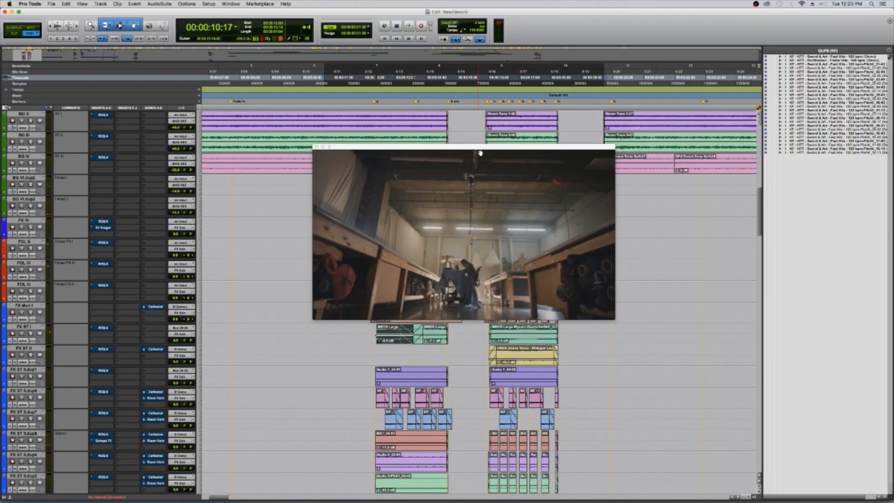
# Move the floating video window clear of the first group of effects clips.
pyautogui.moveTo(480, 153); pyautogui.dragTo(621, 136)
pyautogui.scroll(-1, 394, 175)
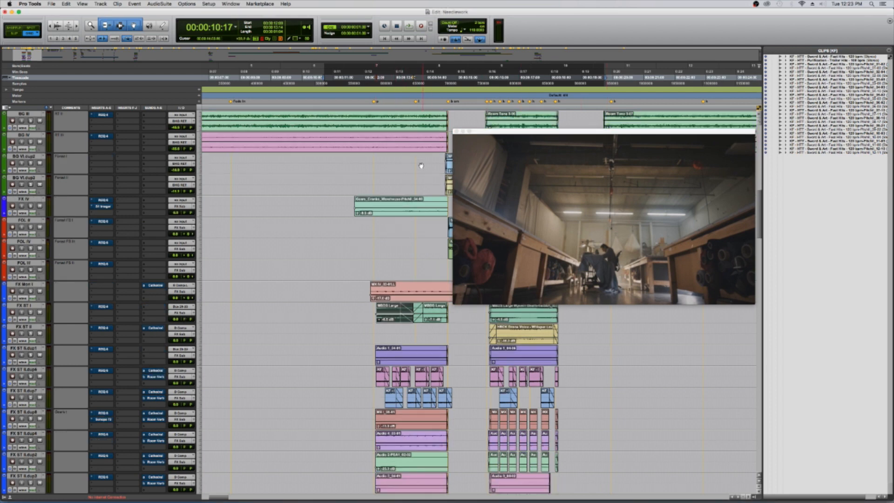
pyautogui.scroll(-3, 421, 166)
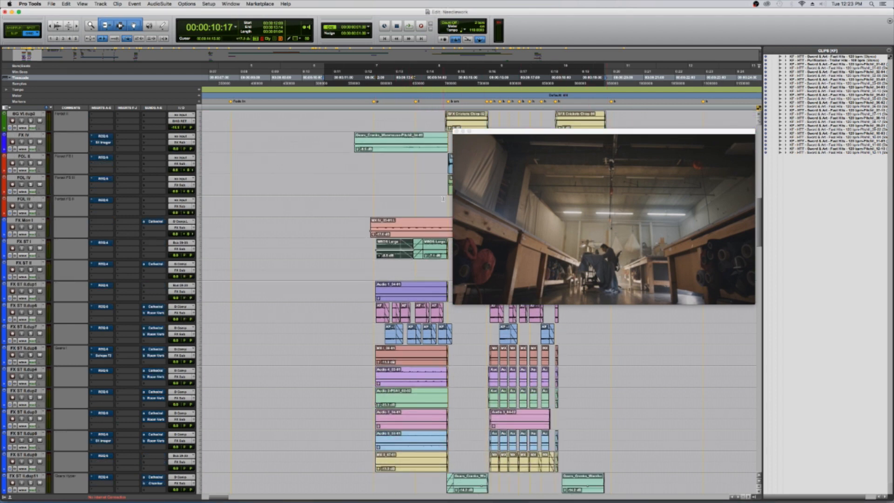
pyautogui.moveTo(512, 133); pyautogui.dragTo(560, 136)
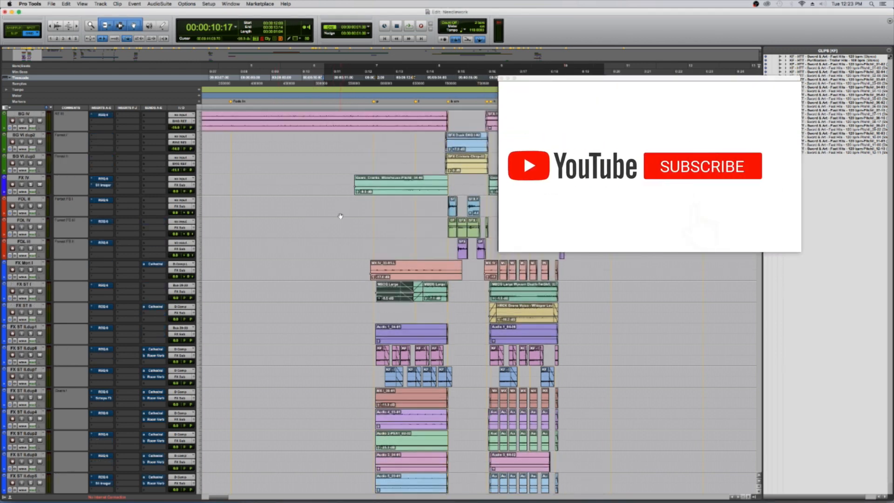
# Look over the stacked background, foley and FX tracks, from the BG tracks down to the last FX ST II duplicates.
pyautogui.scroll(2, 342, 213)
pyautogui.scroll(-10, 350, 215)
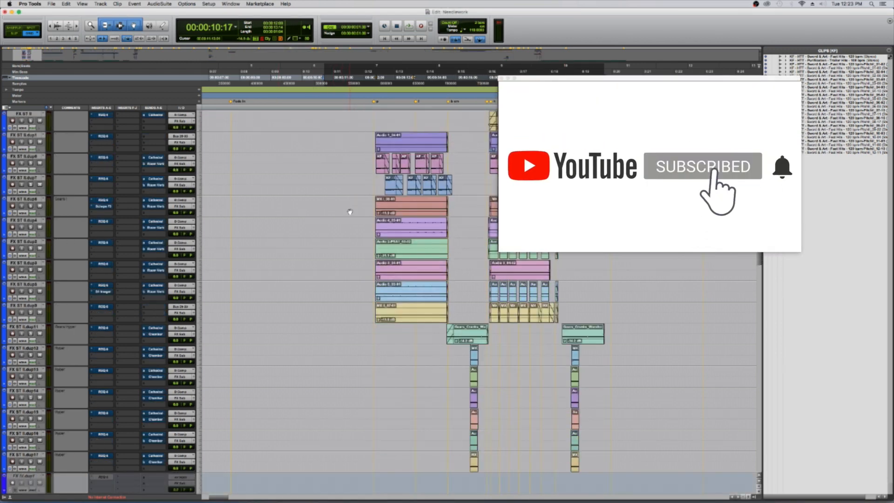
pyautogui.scroll(-4, 377, 273)
pyautogui.scroll(7, 405, 243)
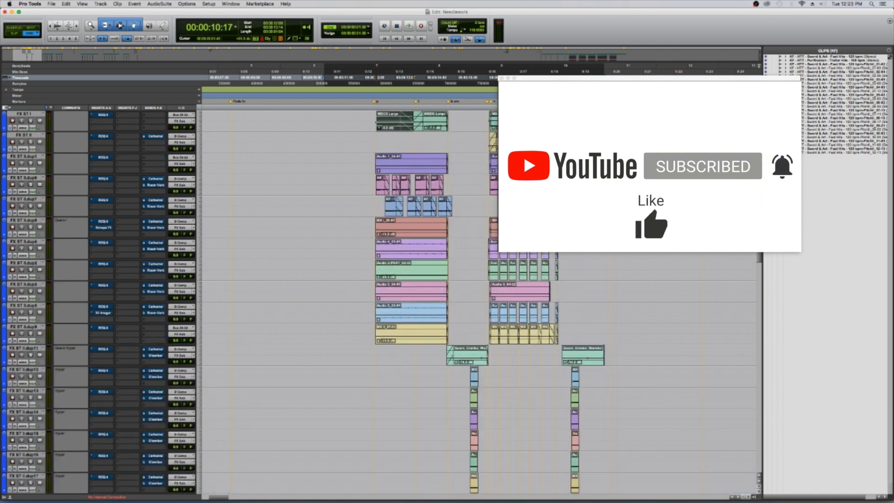
pyautogui.scroll(7, 434, 210)
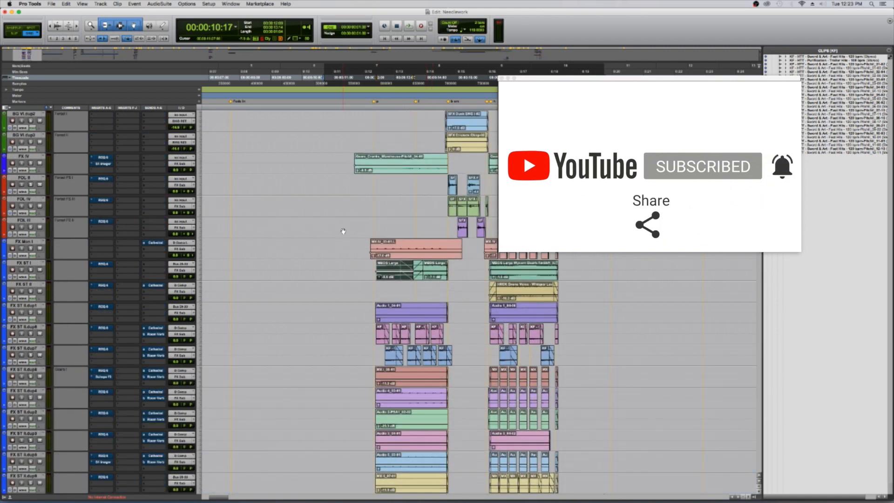
pyautogui.scroll(3, 384, 213)
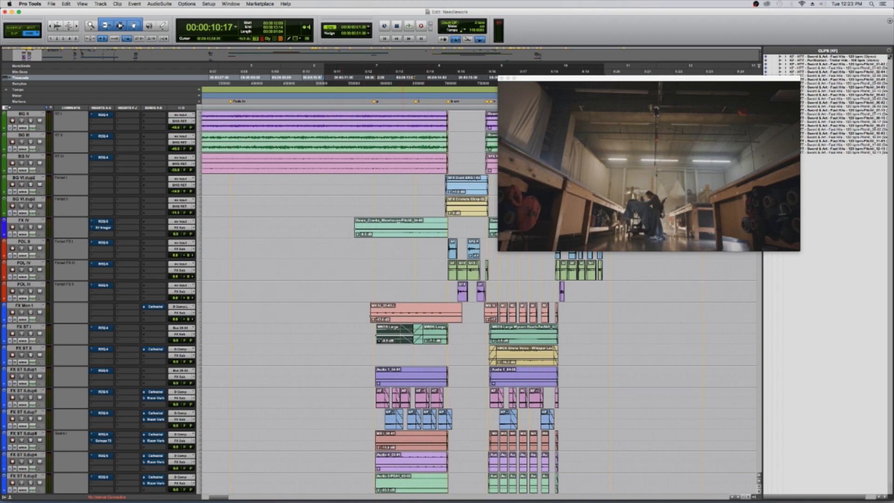
# Place the edit cursor at 00:00:11:15, then enlarge and solo the FX IV track.
pyautogui.click(352, 73)
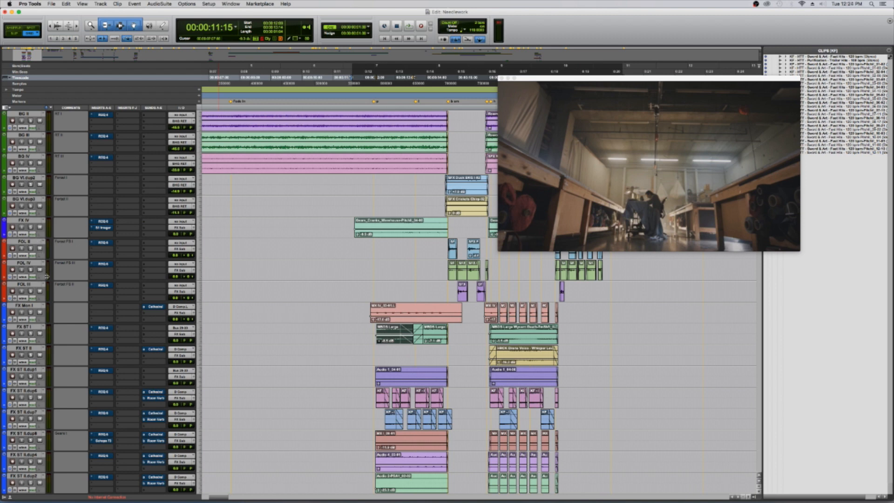
pyautogui.moveTo(47, 277); pyautogui.dragTo(47, 279)
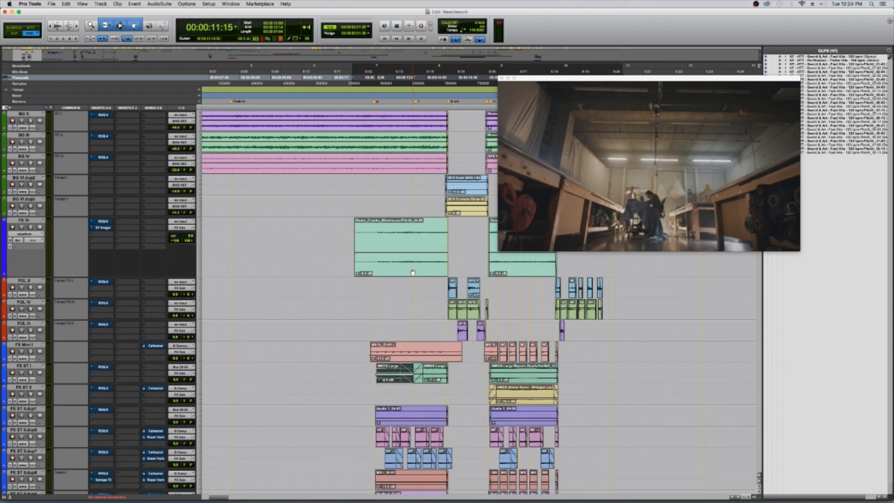
pyautogui.click(31, 227)
# Select a timeline range from 00:00:11:06 past the end of the first FX IV clip and audition the soloed track.
pyautogui.moveTo(340, 85); pyautogui.dragTo(462, 85)
pyautogui.press('space')
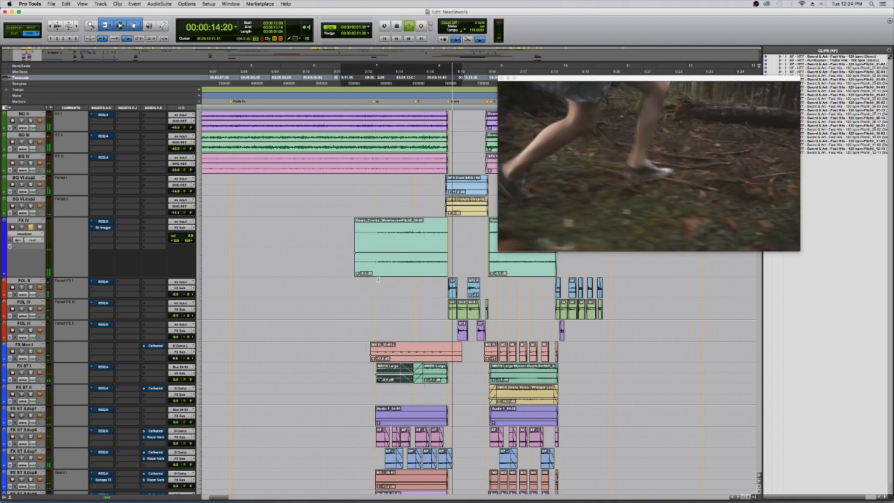
pyautogui.press('space')
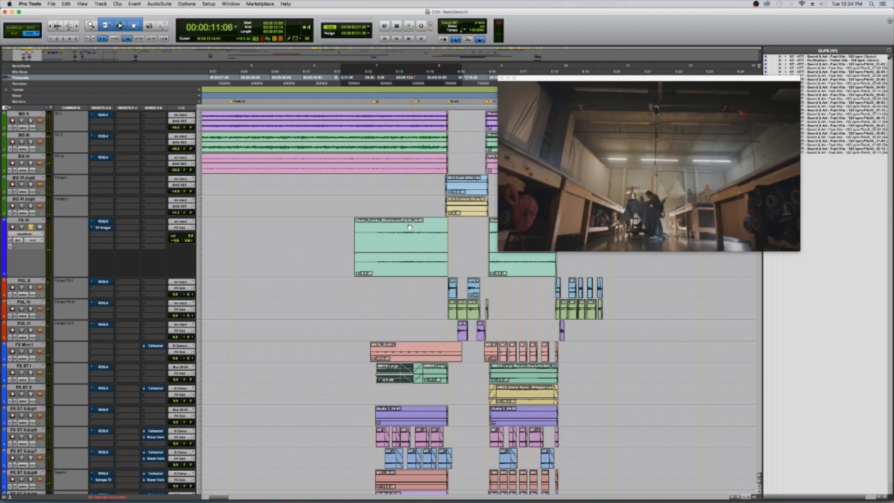
pyautogui.press('space')
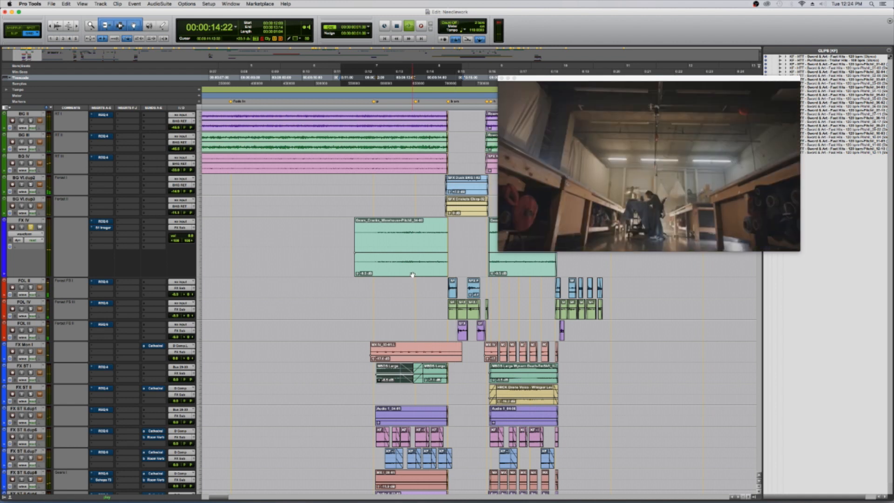
# Select the first clip on the FX IV track and open the Pitch II AudioSuite plug-in for it.
pyautogui.click(412, 274)
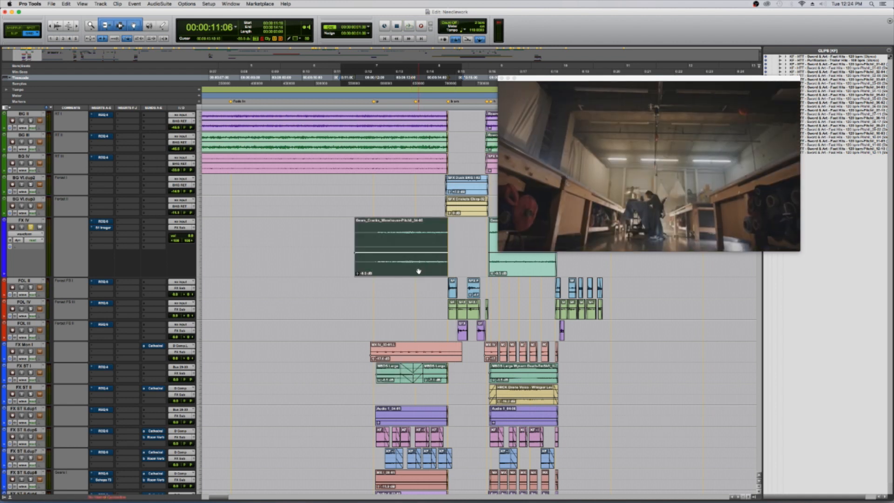
pyautogui.click(390, 308)
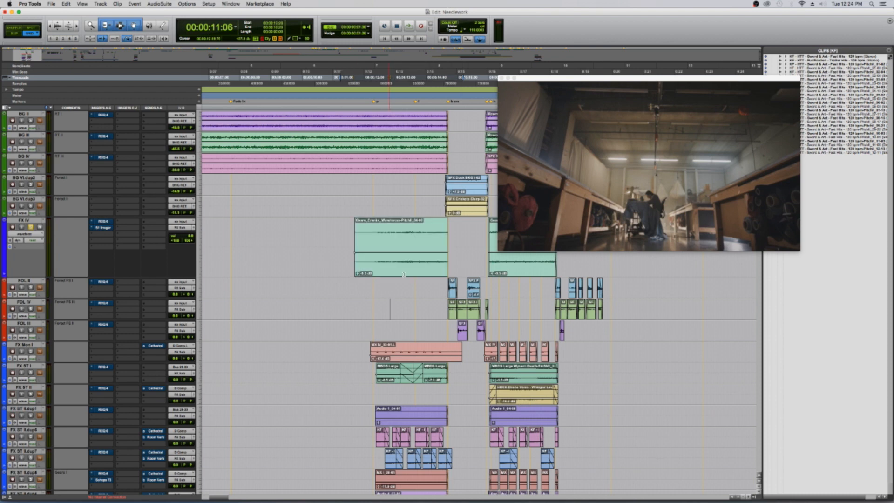
pyautogui.click(408, 273)
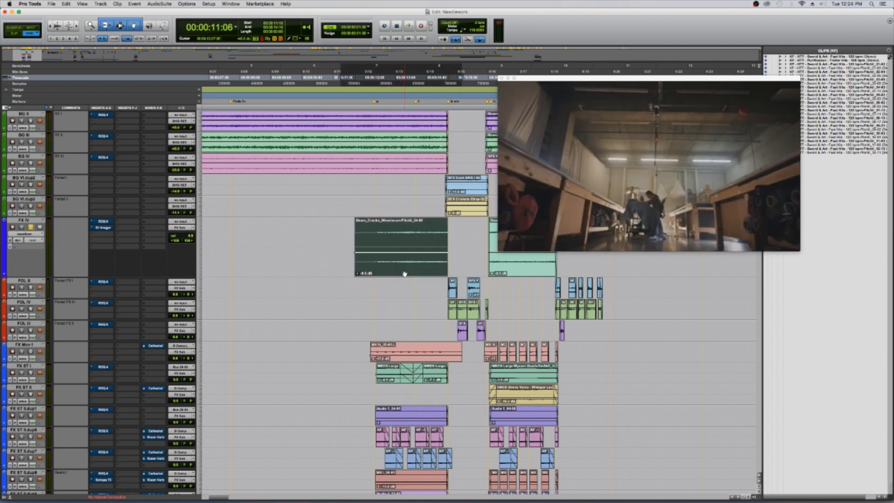
pyautogui.click(160, 4)
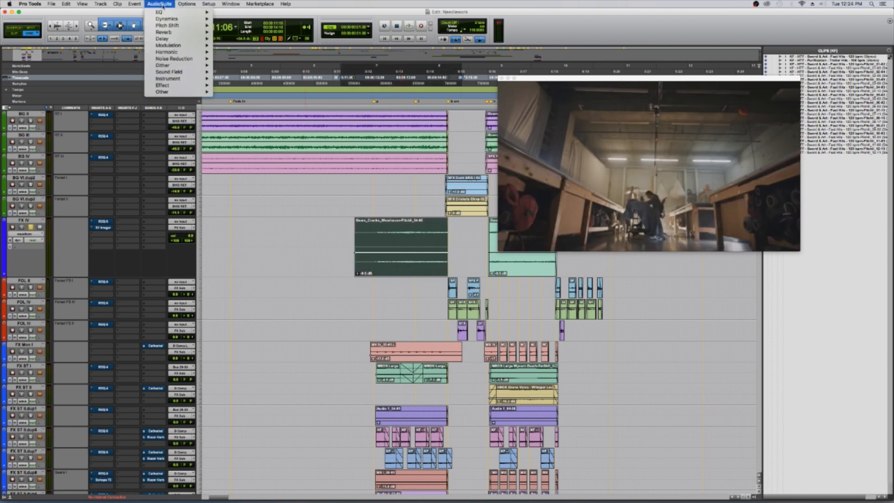
pyautogui.moveTo(180, 27)
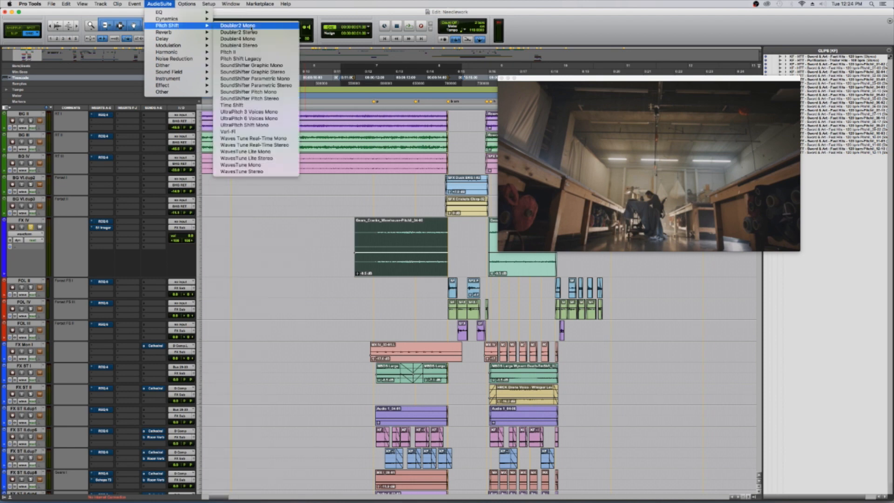
pyautogui.click(230, 53)
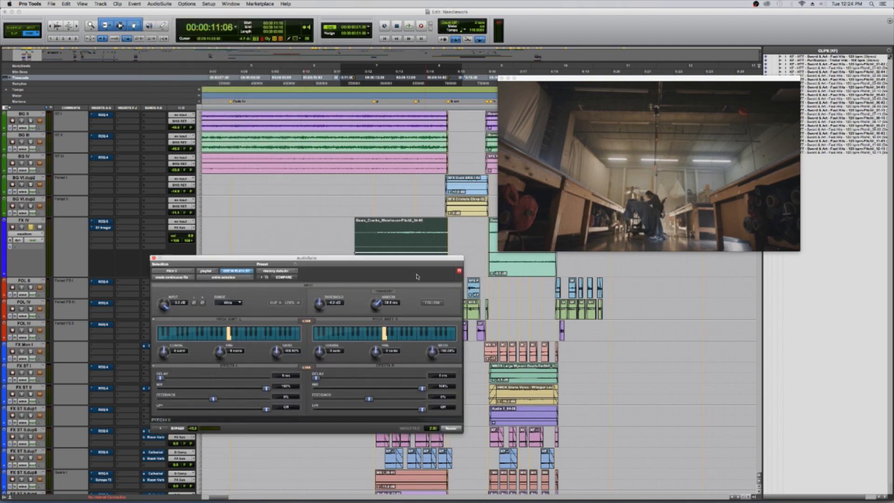
# Lower Pitch II's coarse pitch to -4 semitones for both channels and close the plug-in without rendering.
pyautogui.moveTo(423, 260); pyautogui.dragTo(734, 234)
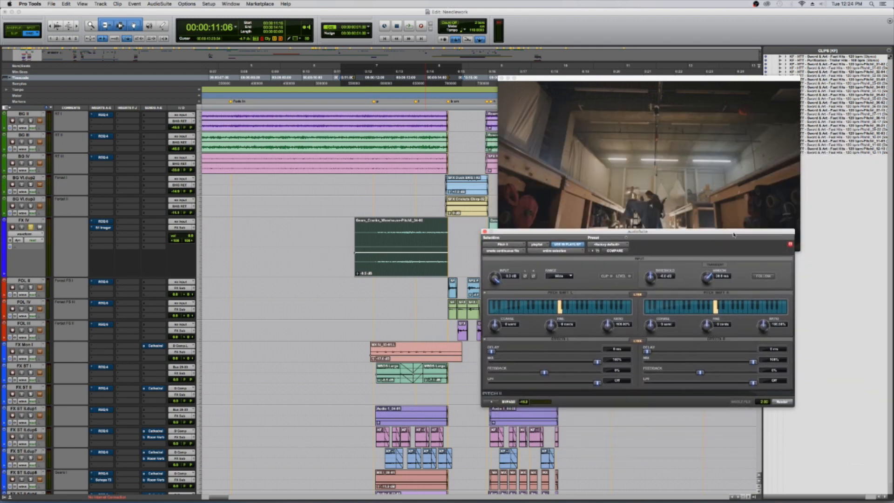
pyautogui.moveTo(495, 326); pyautogui.dragTo(495, 326)
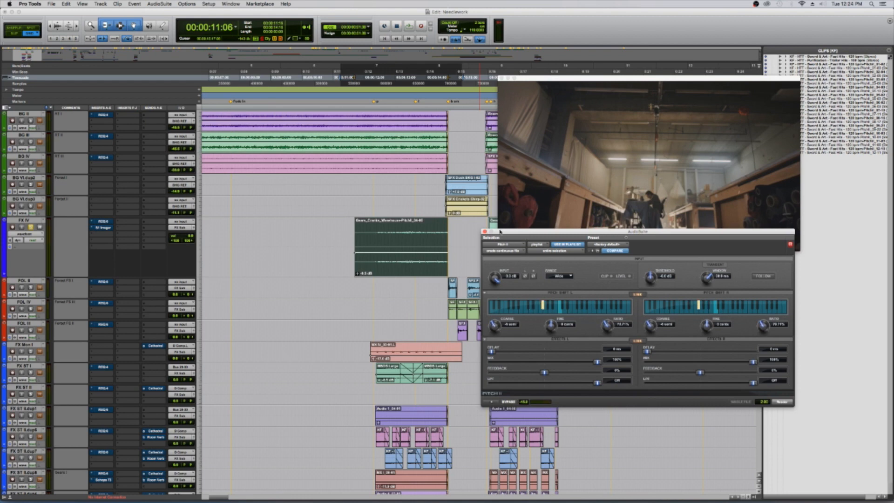
pyautogui.click(484, 231)
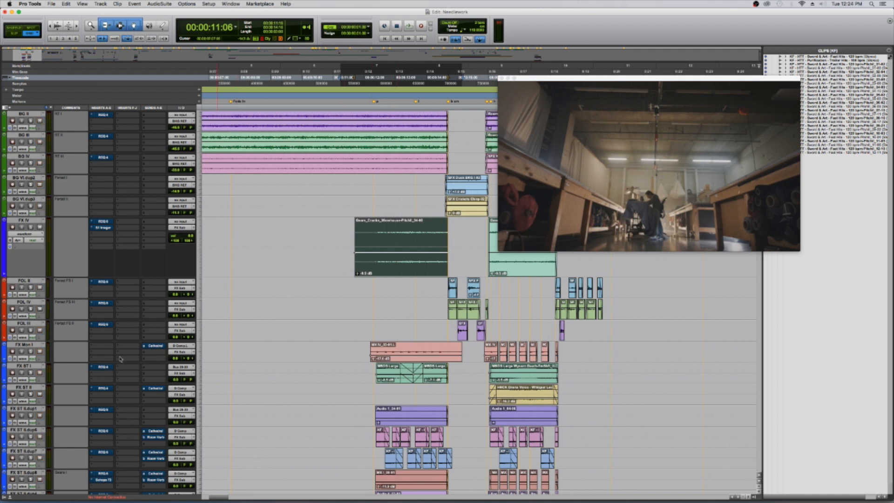
# Solo the FX Mon I track, enlarge it to the height of FX IV, and play it.
pyautogui.click(31, 352)
pyautogui.moveTo(39, 397); pyautogui.dragTo(39, 400)
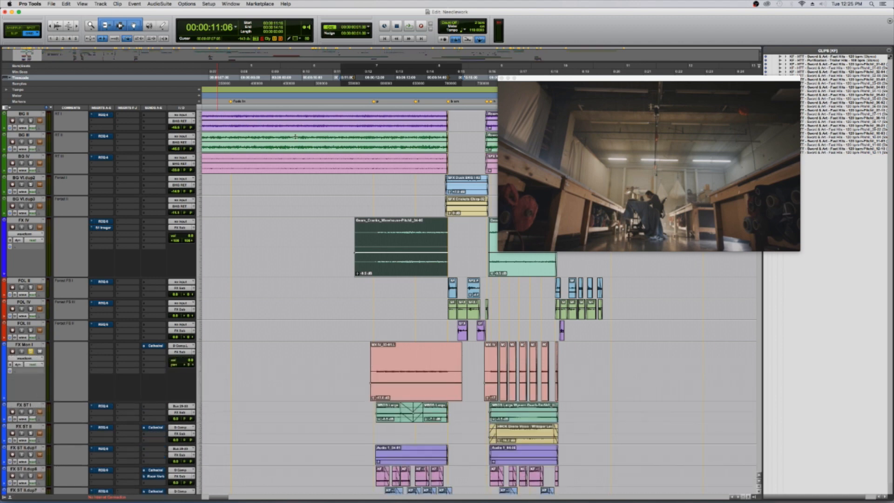
pyautogui.press('space')
# Try raising the clip gain of the first FX Mon I clip, audition it, undo the gain change and select the clip.
pyautogui.moveTo(402, 383); pyautogui.dragTo(401, 377)
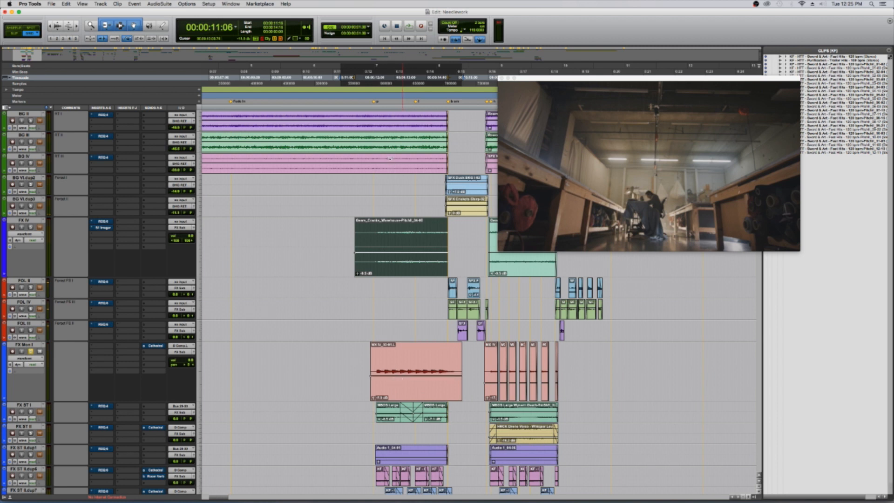
pyautogui.press('space')
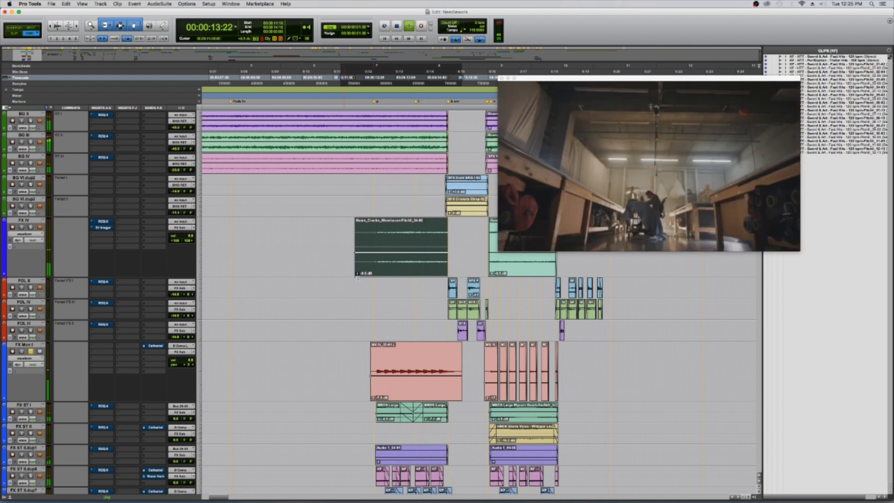
pyautogui.press('space')
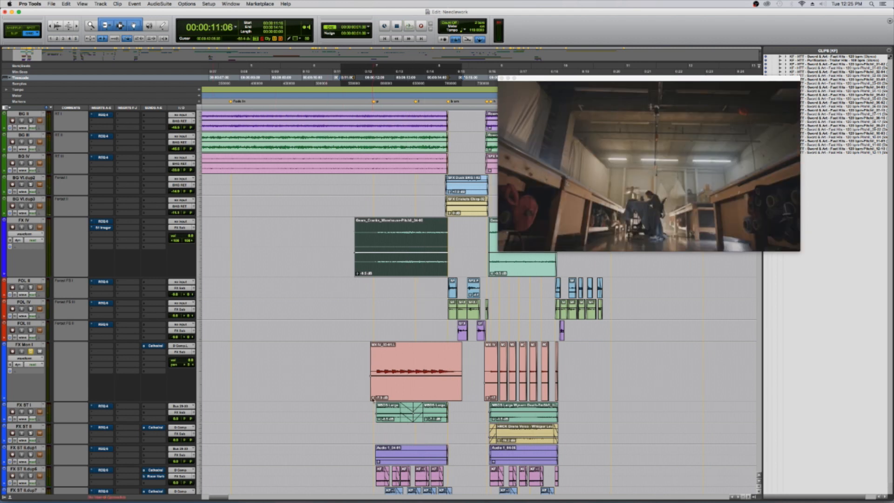
pyautogui.press('super+z')
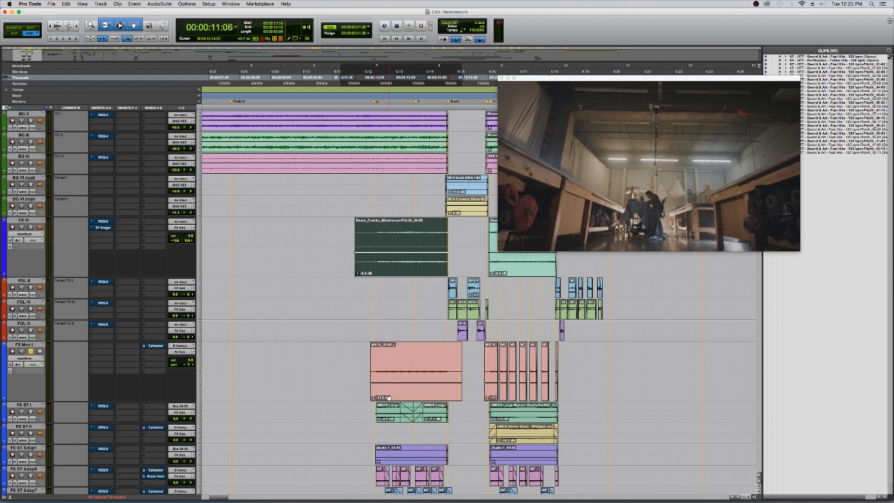
pyautogui.click(389, 398)
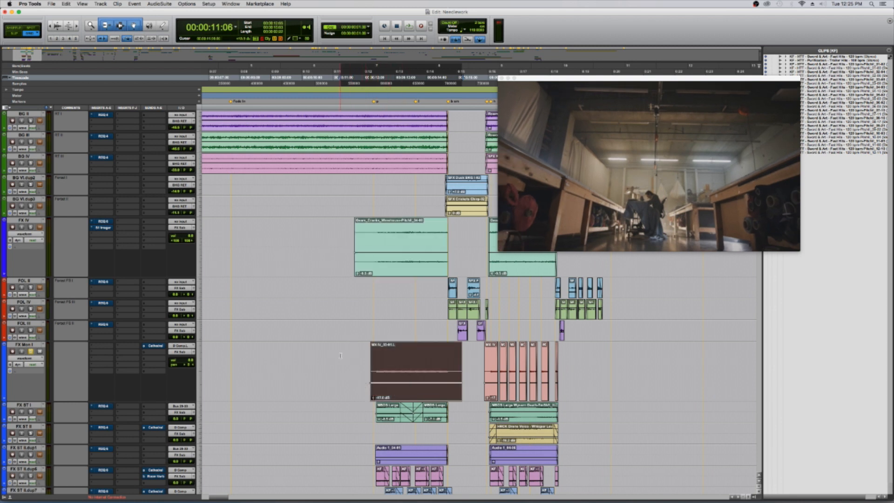
# Enlarge and solo the FX ST I track, play a timeline range across its first two clips, and select the second crossfaded clip.
pyautogui.scroll(-3, 264, 379)
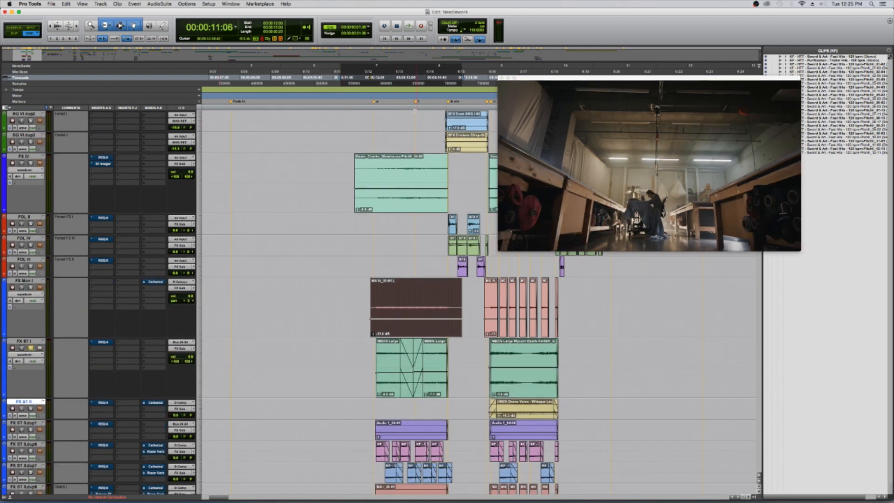
pyautogui.moveTo(362, 73); pyautogui.dragTo(463, 74)
pyautogui.press('space')
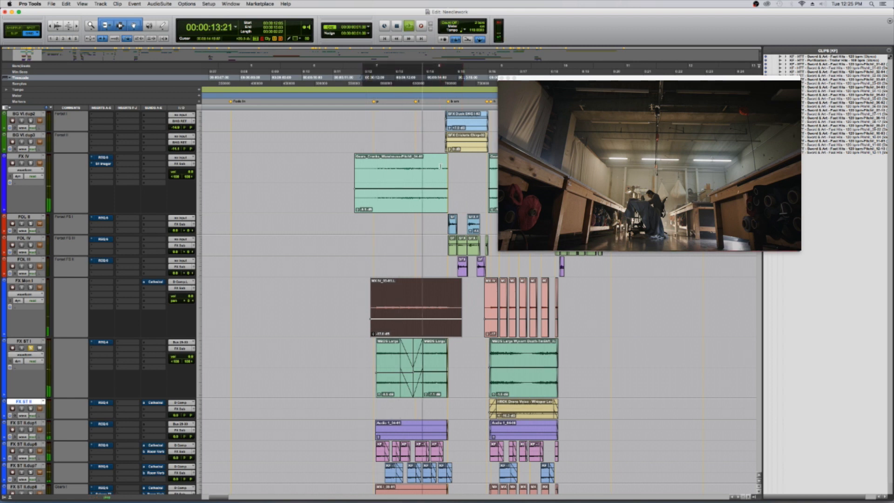
pyautogui.click(427, 390)
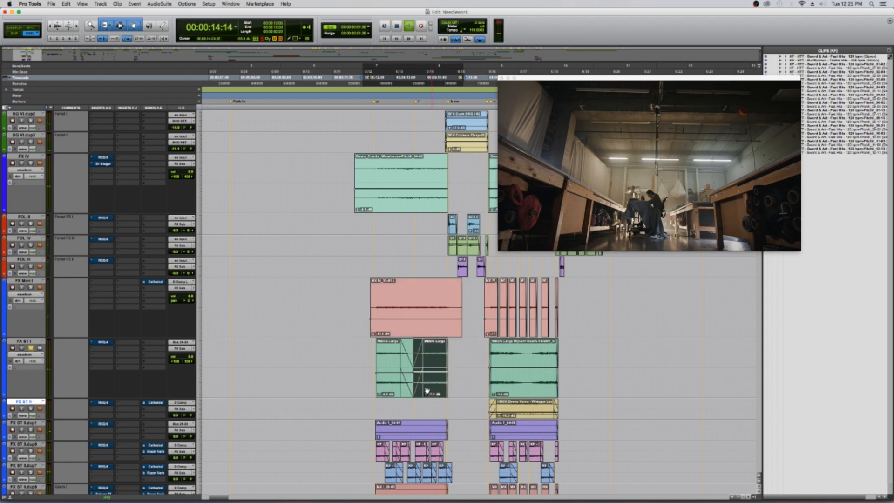
# Try raising the clip gain of both crossfaded FX ST I clips together, audition the louder result, and undo the gain change.
pyautogui.keyDown('shift'); pyautogui.click(393, 395); pyautogui.keyUp('shift')
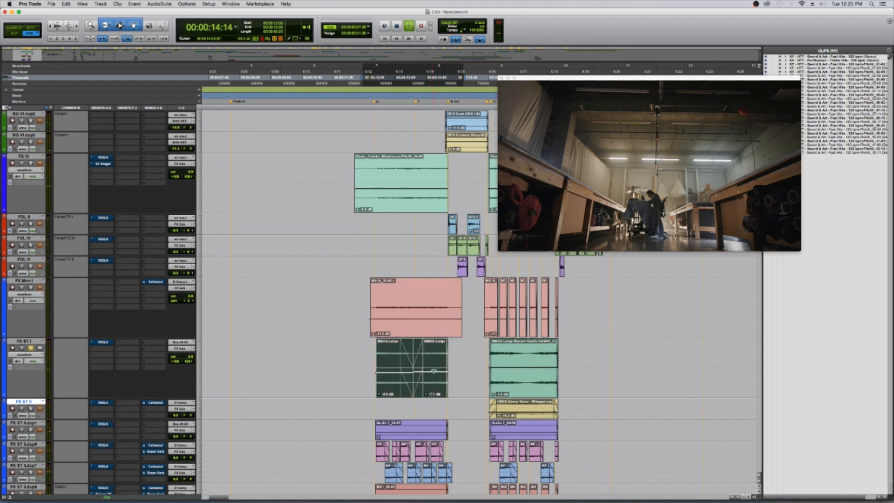
pyautogui.press('space')
pyautogui.moveTo(433, 371); pyautogui.dragTo(434, 363)
pyautogui.press('space')
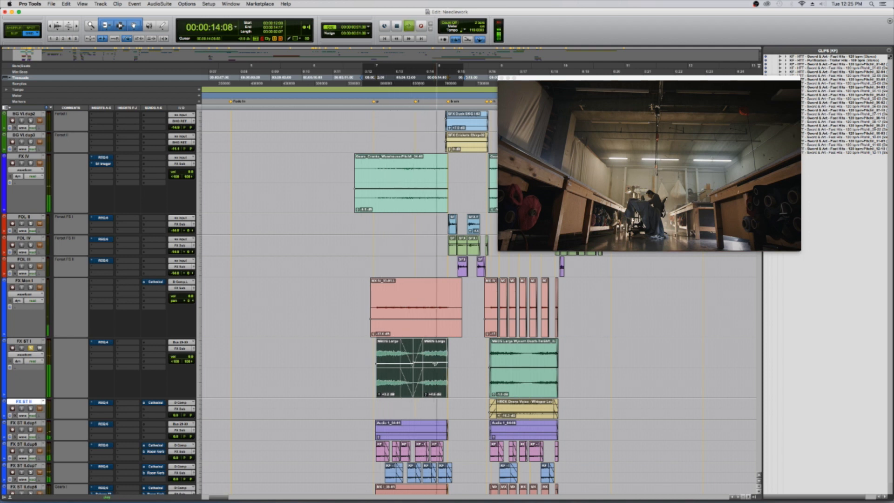
pyautogui.press('super+z')
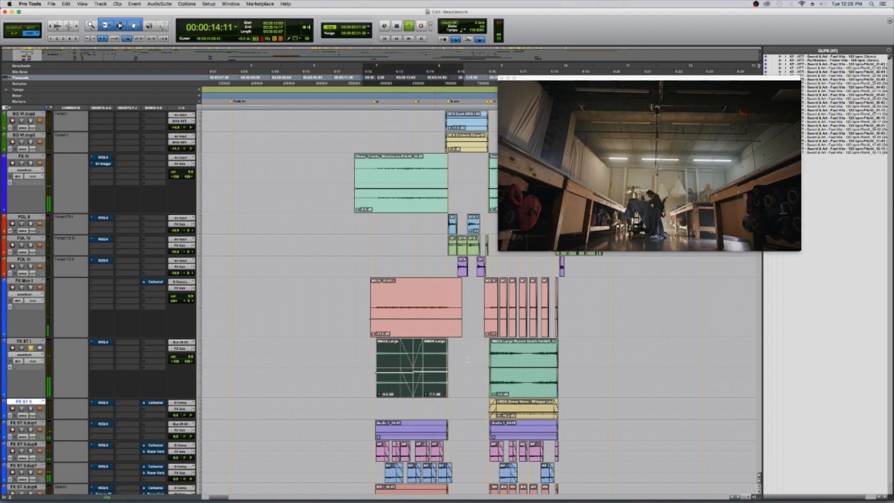
pyautogui.press('space')
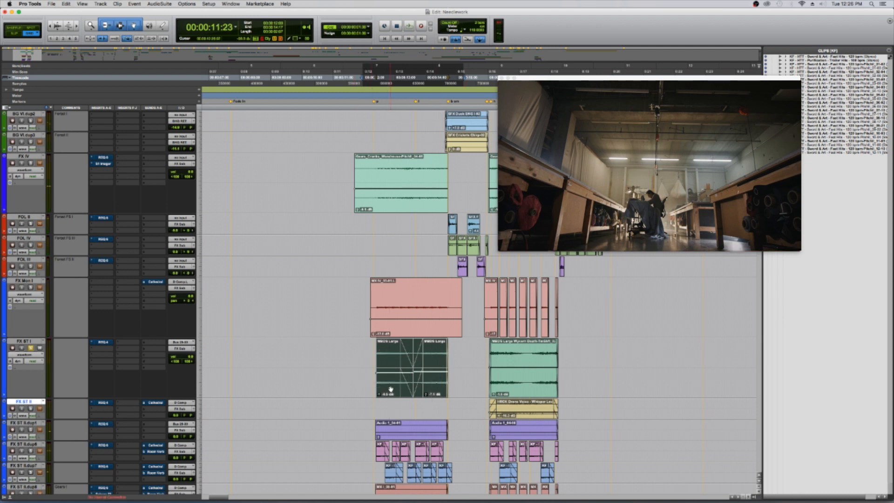
# Deselect the FX ST I clips, set playback to start at 00:00:12:01 just before them, and play the soloed track.
pyautogui.press('super+bracketright')
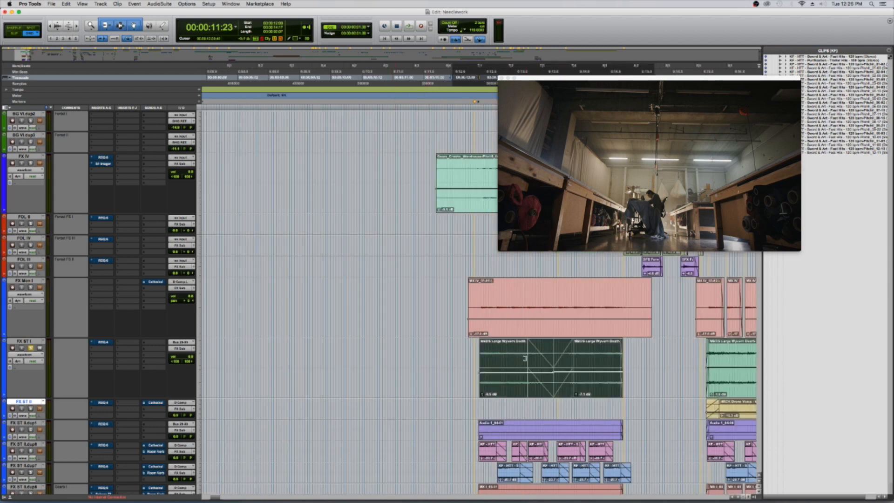
pyautogui.press('r')
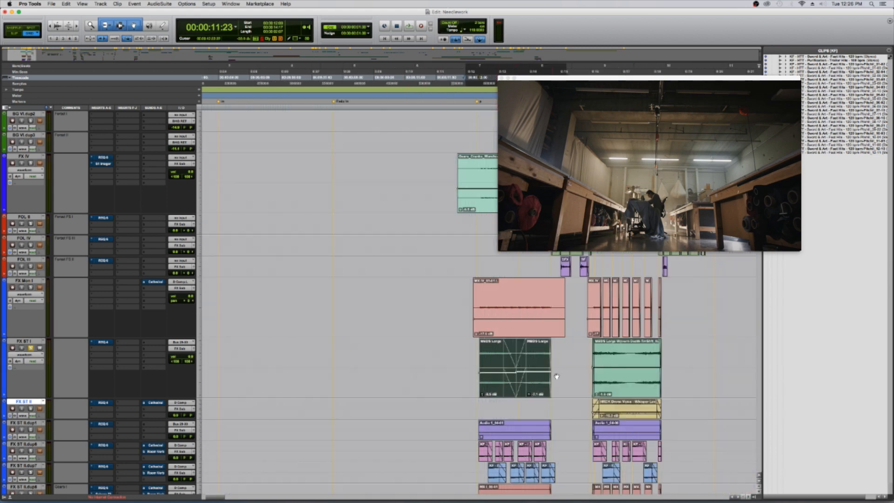
pyautogui.click(561, 374)
pyautogui.press('space')
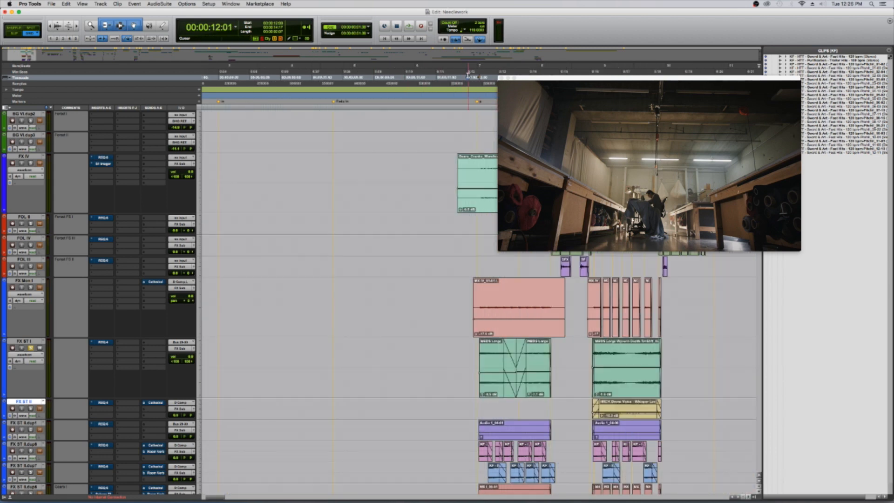
pyautogui.press('space')
pyautogui.press('space')
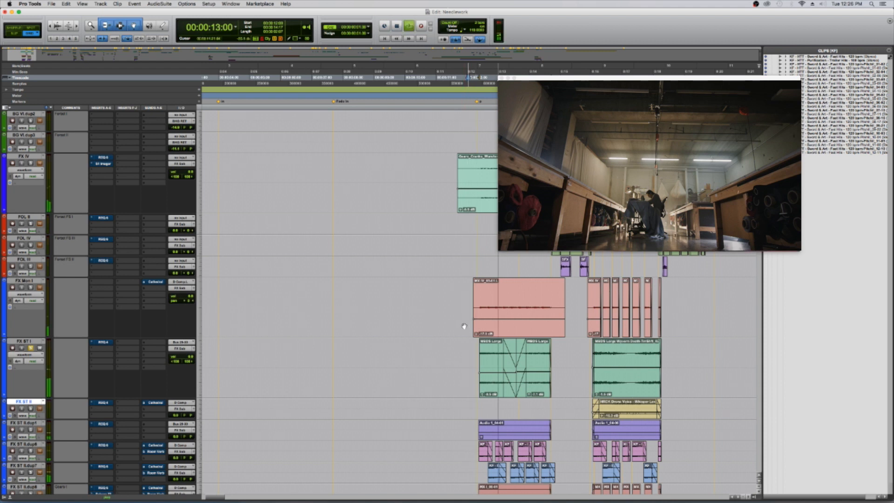
pyautogui.press('space')
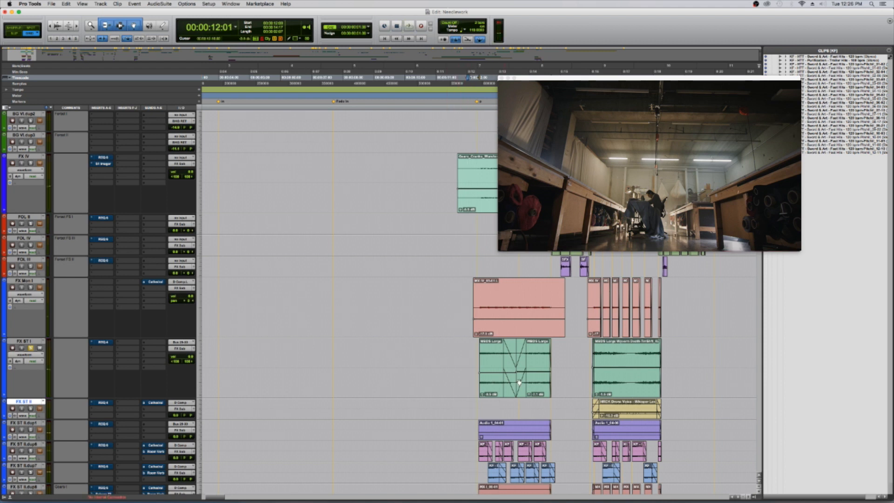
# Select the two crossfaded FX ST I clips in turn, finishing on the second one.
pyautogui.click(534, 390)
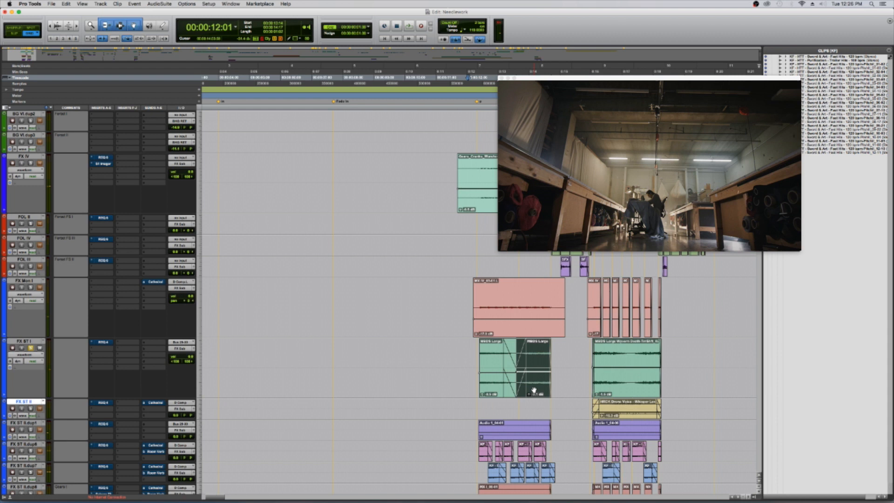
pyautogui.click(493, 390)
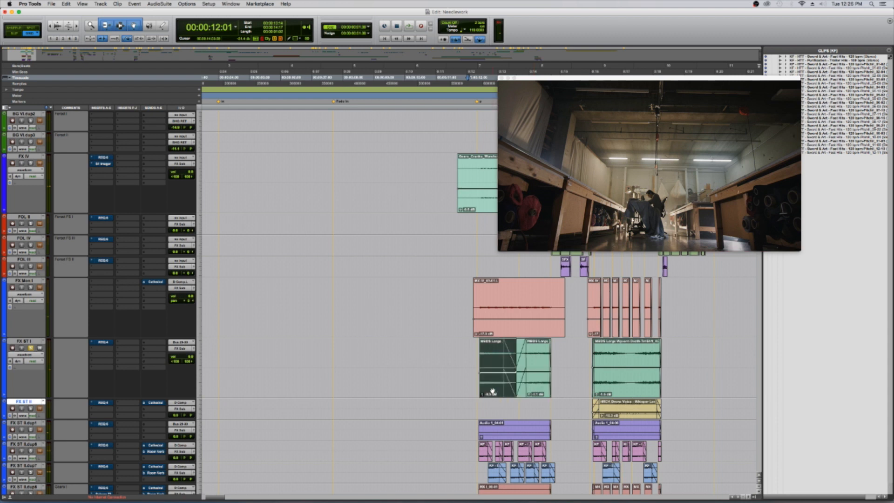
pyautogui.click(534, 390)
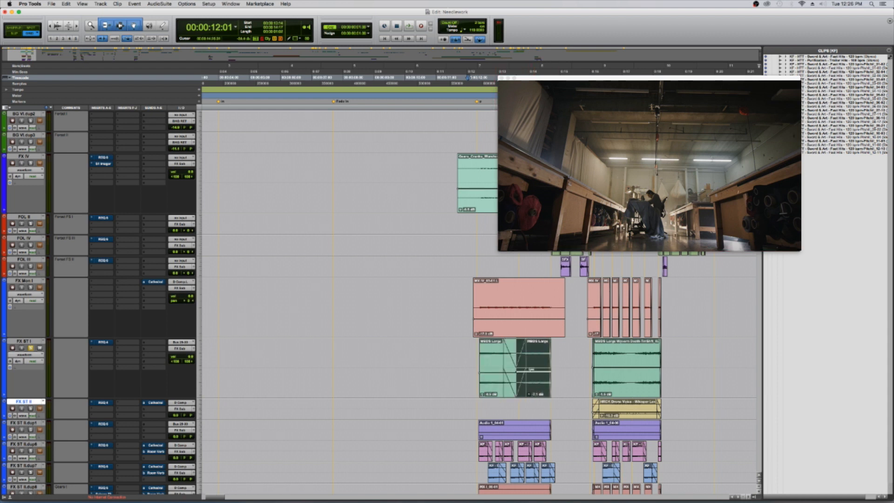
# Move the solo from FX ST I to FX ST II.dup1 and audition its first purple clip from 00:00:12:07.
pyautogui.click(30, 348)
pyautogui.scroll(-1, 321, 363)
pyautogui.scroll(-1, 321, 364)
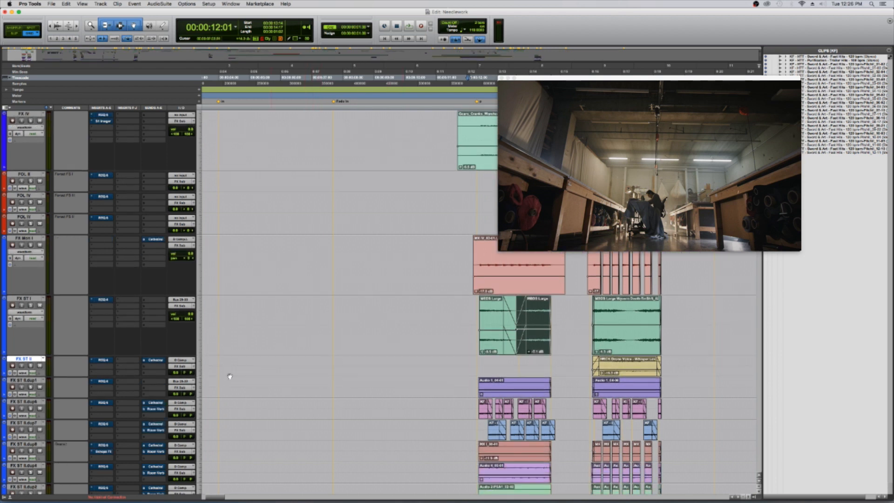
pyautogui.click(31, 387)
pyautogui.press('space')
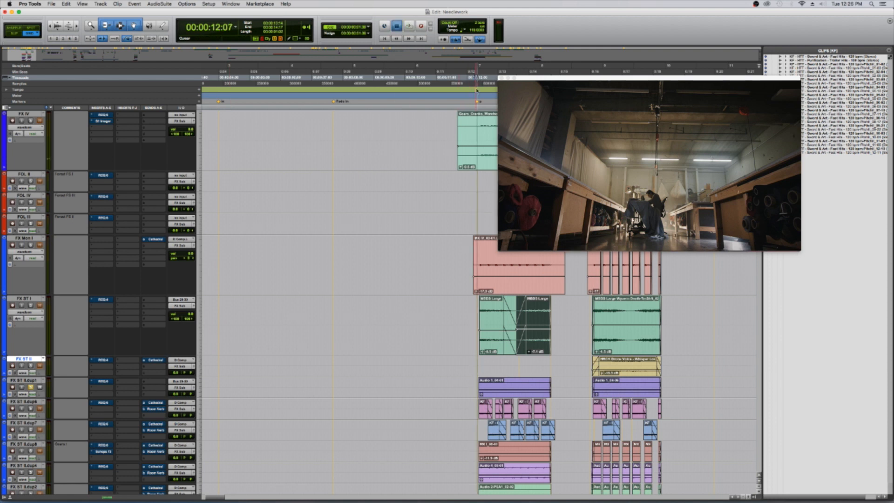
pyautogui.press('space')
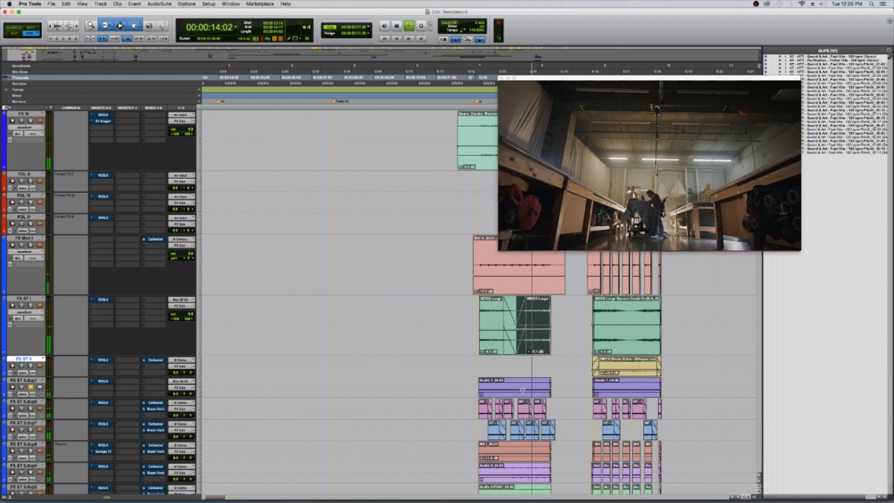
pyautogui.press('space')
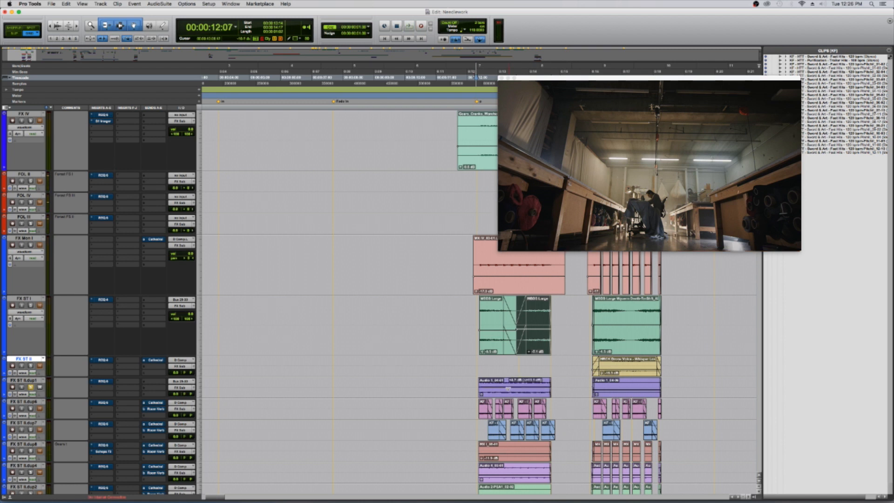
pyautogui.press('space')
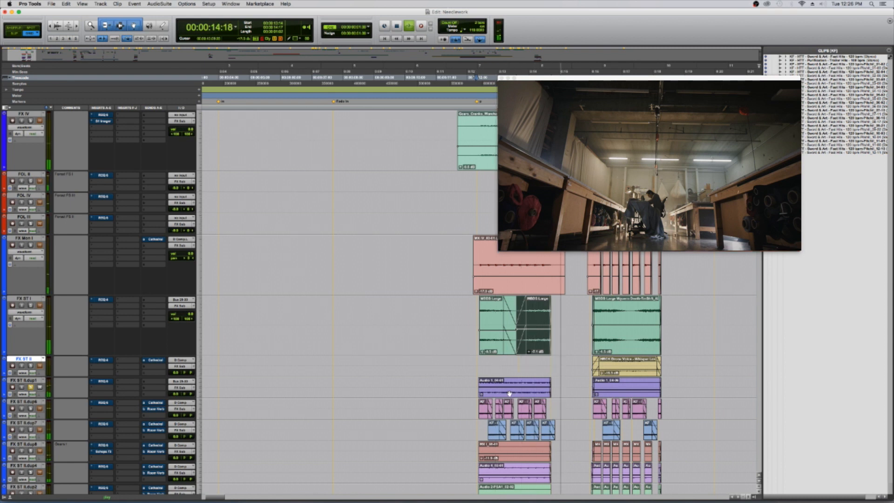
pyautogui.scroll(-4, 506, 393)
pyautogui.press('space')
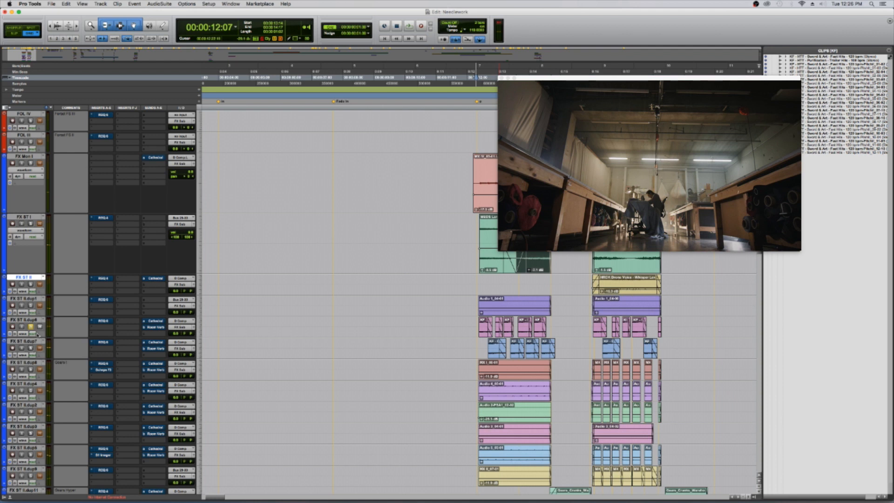
# Solo and select the pink and blue sword-hit tracks together, enlarge the blue one, and play their alternating clips.
pyautogui.click(31, 348)
pyautogui.click(29, 320)
pyautogui.keyDown('shift'); pyautogui.click(32, 341); pyautogui.keyUp('shift')
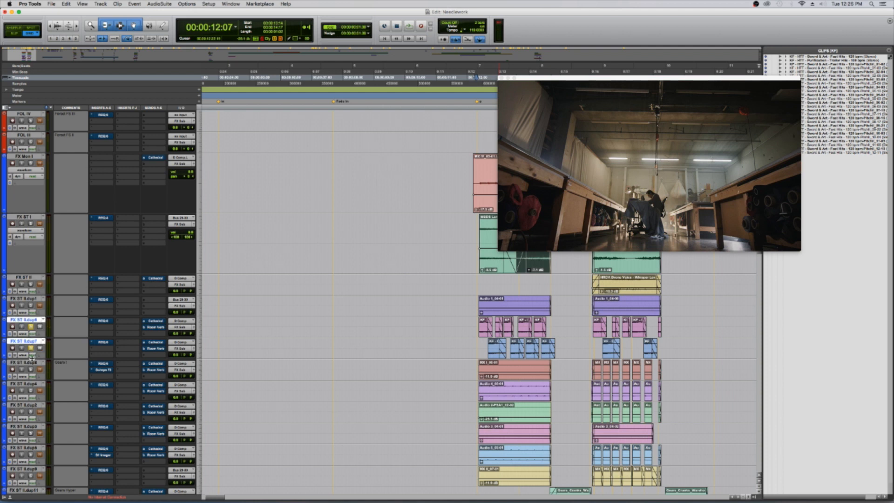
pyautogui.moveTo(32, 359); pyautogui.dragTo(33, 371)
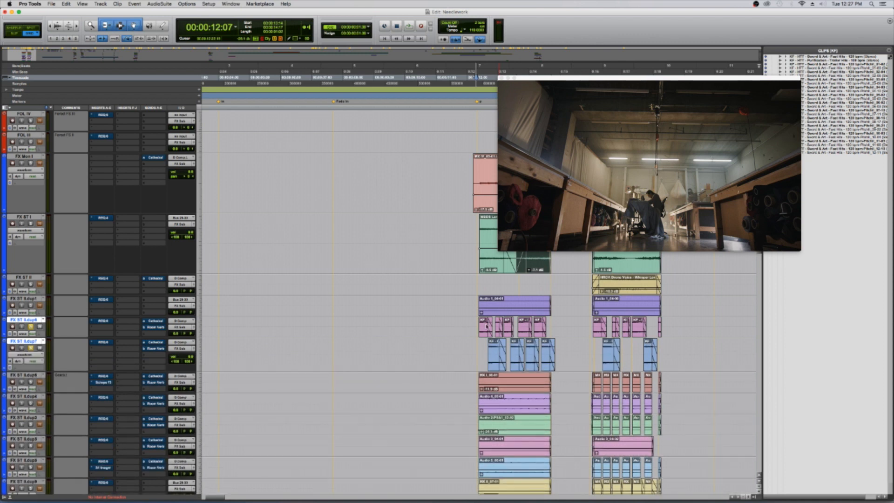
pyautogui.press('space')
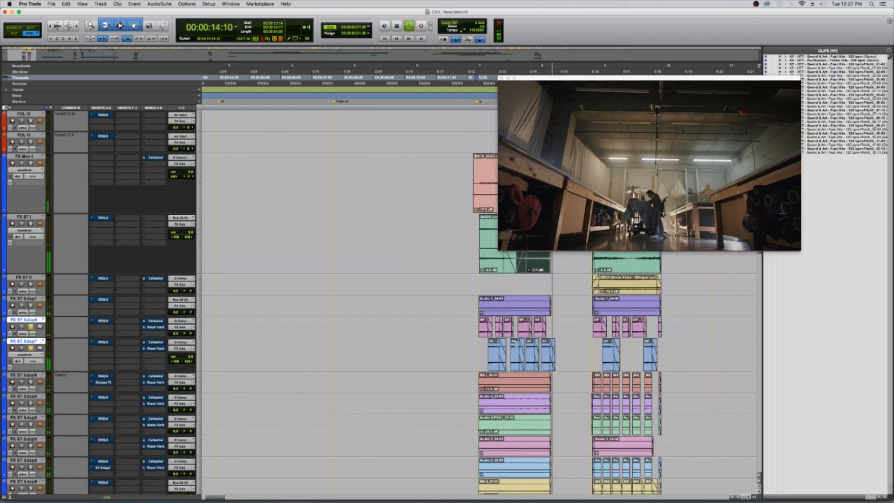
pyautogui.press('space')
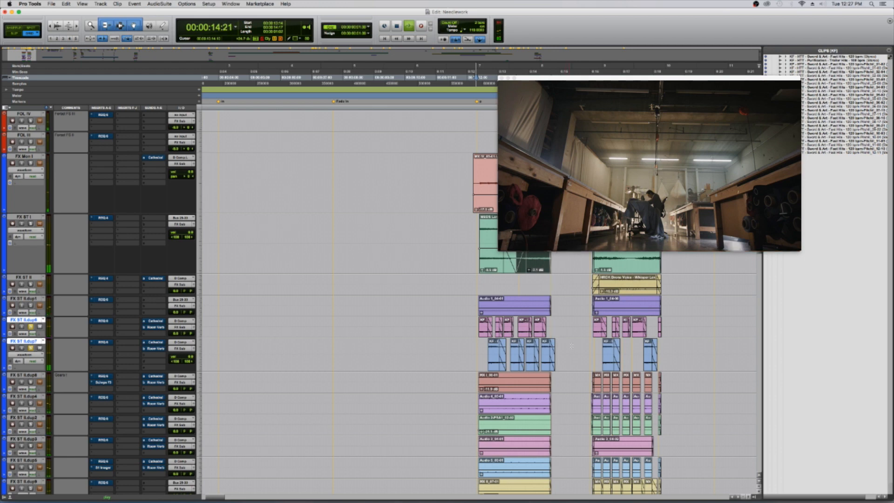
# Enlarge the pink sword-hit track well beyond the height of the blue one to show its waveforms in detail.
pyautogui.scroll(1, 566, 347)
pyautogui.press('t')
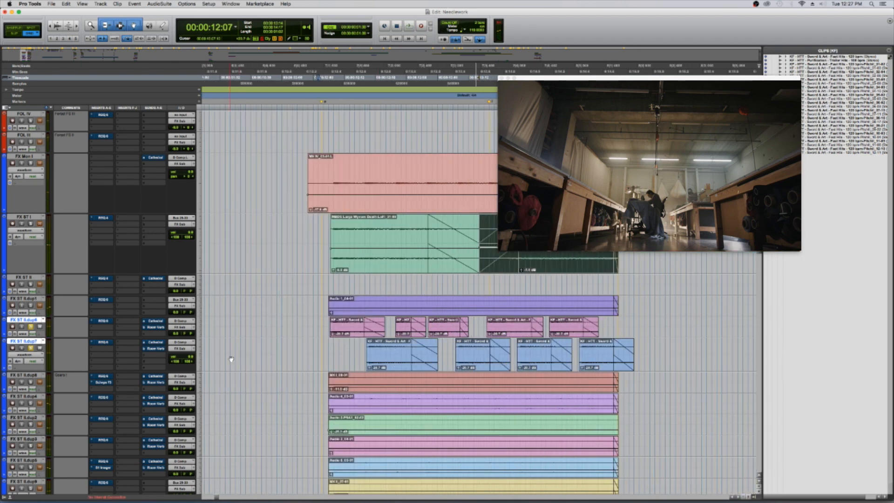
pyautogui.moveTo(41, 382); pyautogui.dragTo(43, 407)
# Set the playback start to 00:00:12:11 and create a marker named Hi there.
pyautogui.moveTo(318, 76); pyautogui.dragTo(339, 75)
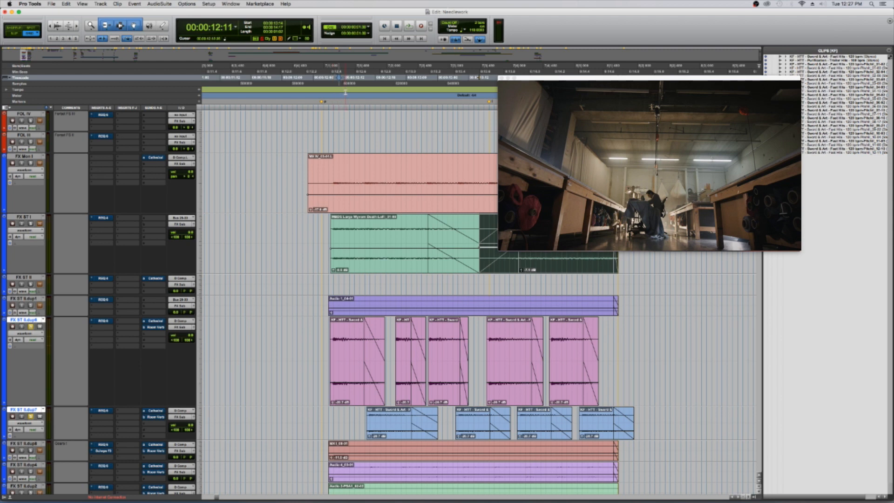
pyautogui.press('KP_Enter')
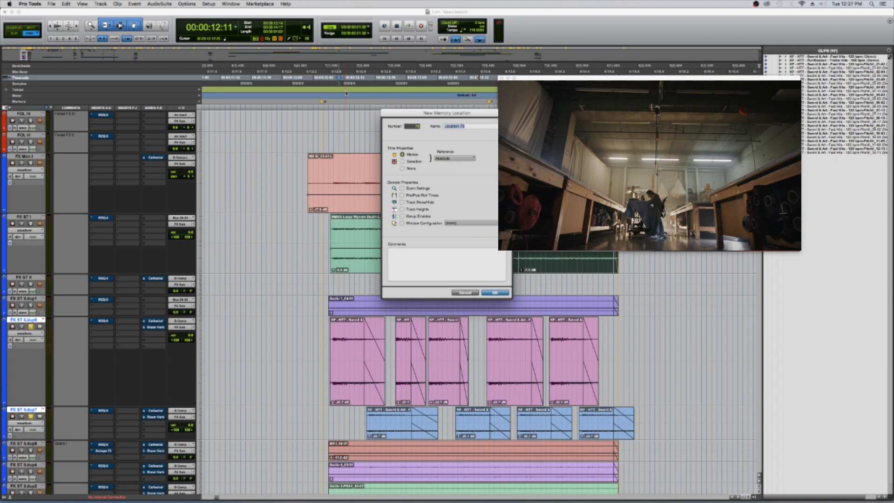
pyautogui.write('Hi')
pyautogui.press('Return')
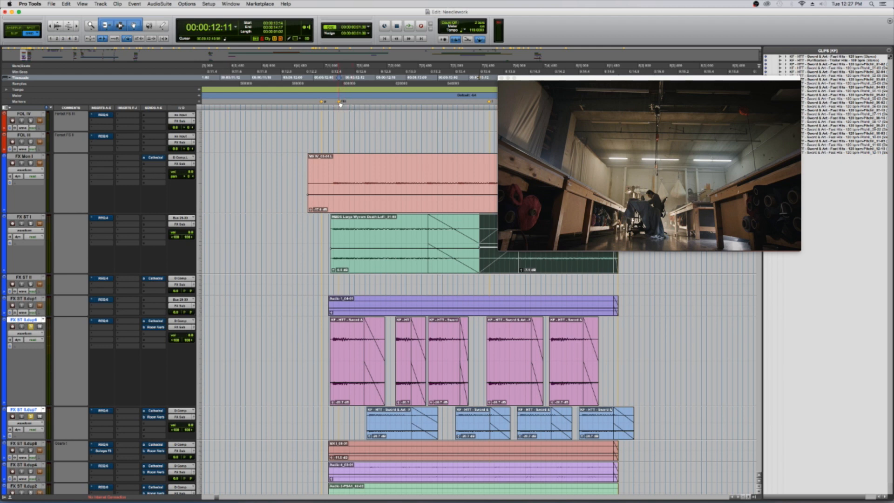
pyautogui.click(337, 102)
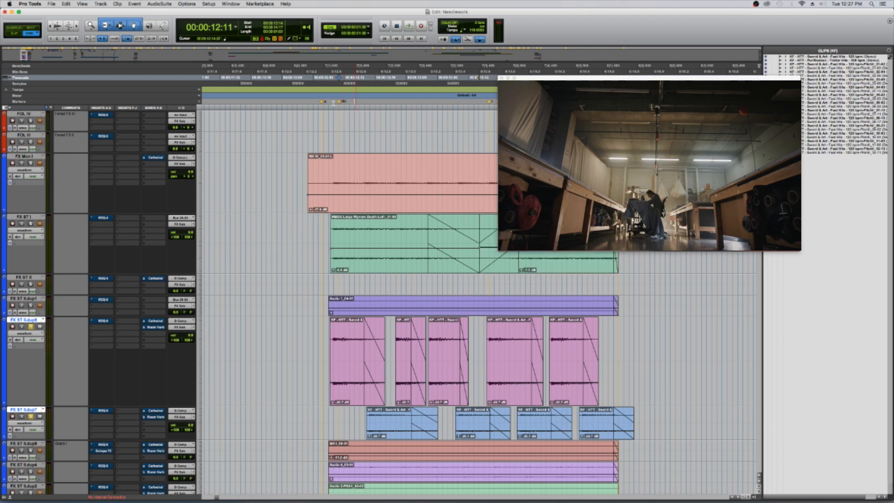
pyautogui.press('super+d')
pyautogui.moveTo(359, 103)
pyautogui.mouseDown()
pyautogui.moveTo(406, 104)
pyautogui.moveTo(393, 102)
pyautogui.mouseUp()
# Enlarge and solo the red track below the sword hits, and play its long first clip from 00:00:12:11.
pyautogui.scroll(-5, 125, 285)
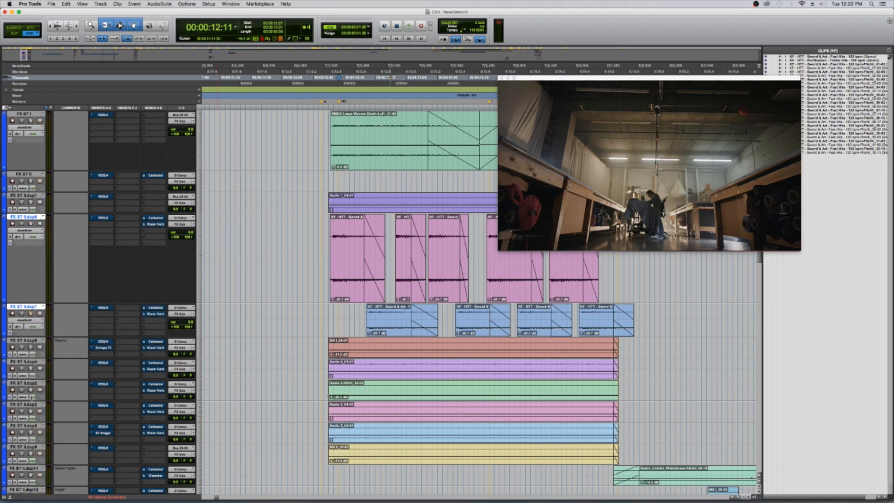
pyautogui.moveTo(31, 358); pyautogui.dragTo(32, 399)
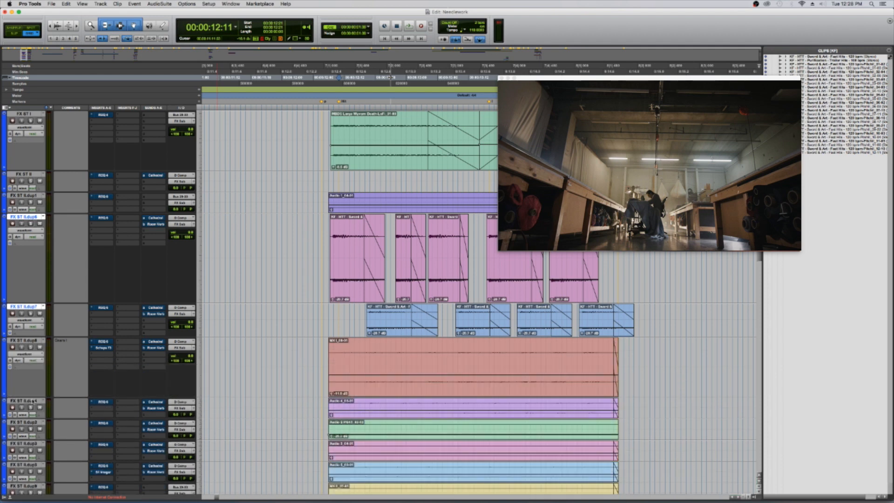
pyautogui.click(31, 347)
pyautogui.press('space')
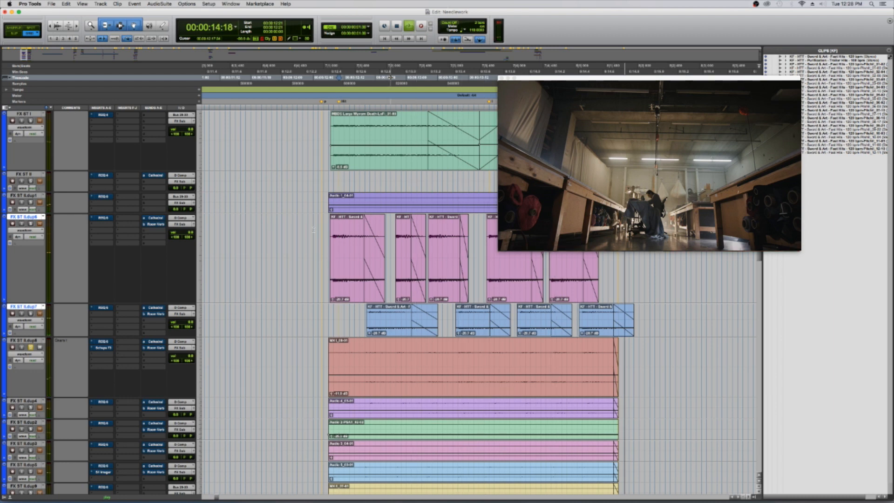
pyautogui.press('space')
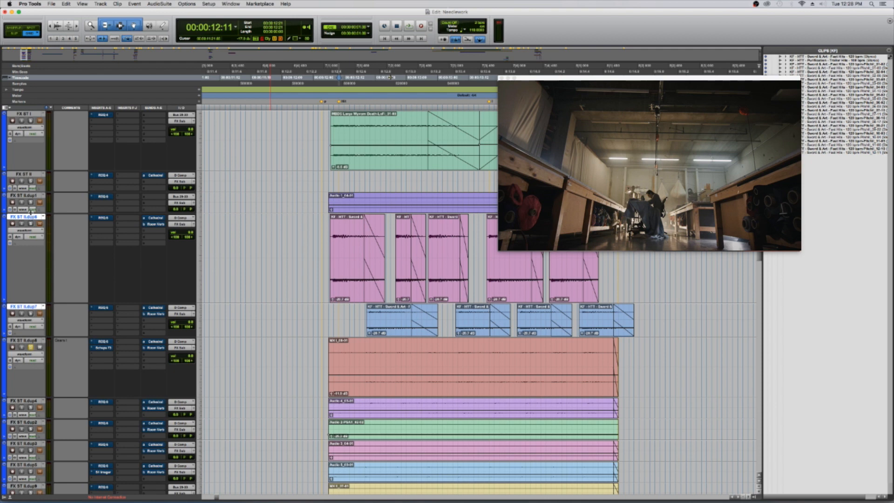
# Open the REQ 4 Stereo AudioSuite equaliser on the red track's long clip, try adjusting its lower bands, and close it without rendering.
pyautogui.click(433, 388)
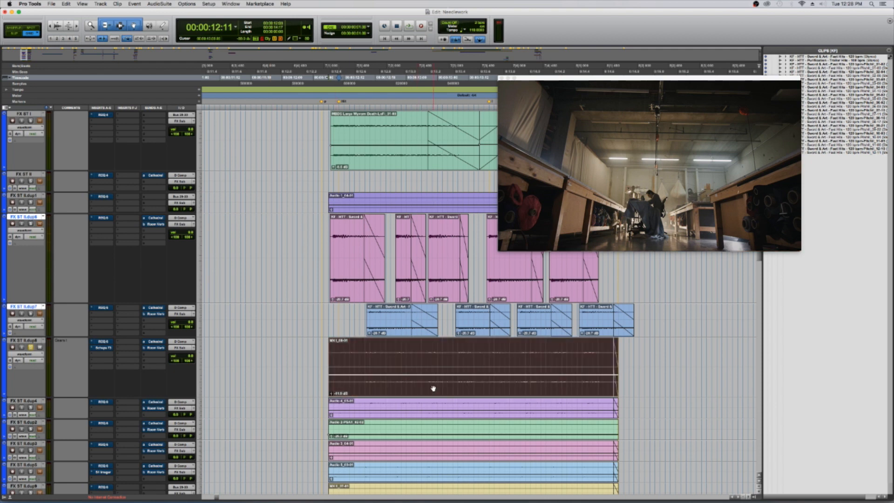
pyautogui.click(159, 4)
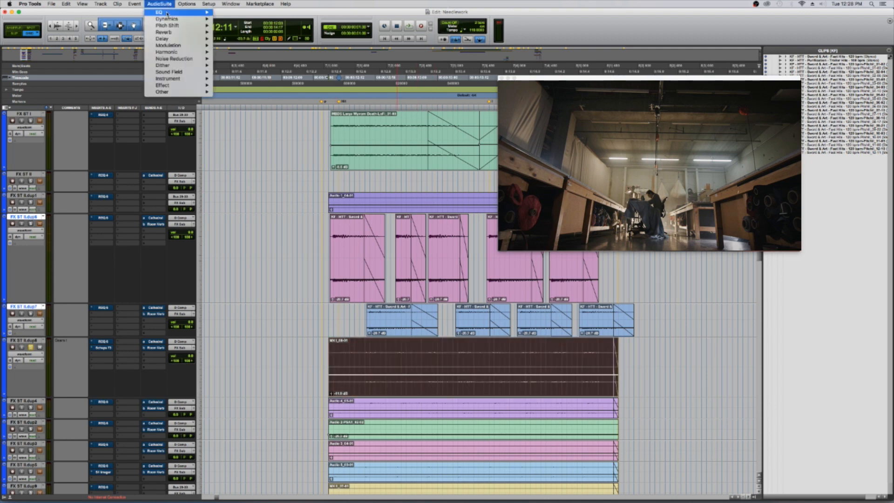
pyautogui.moveTo(167, 12)
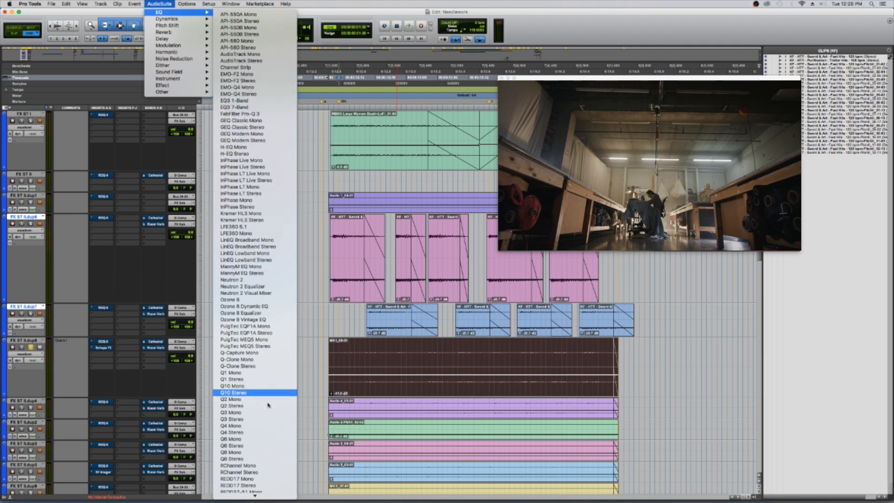
pyautogui.scroll(-6, 268, 419)
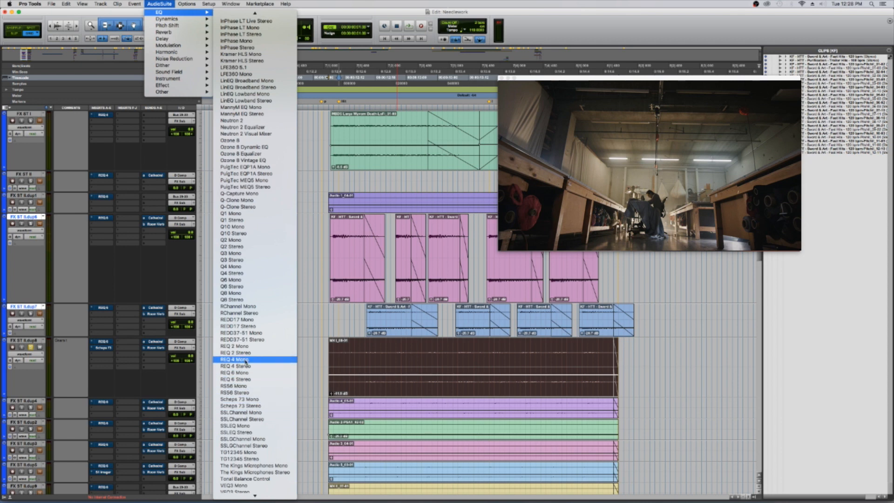
pyautogui.click(247, 366)
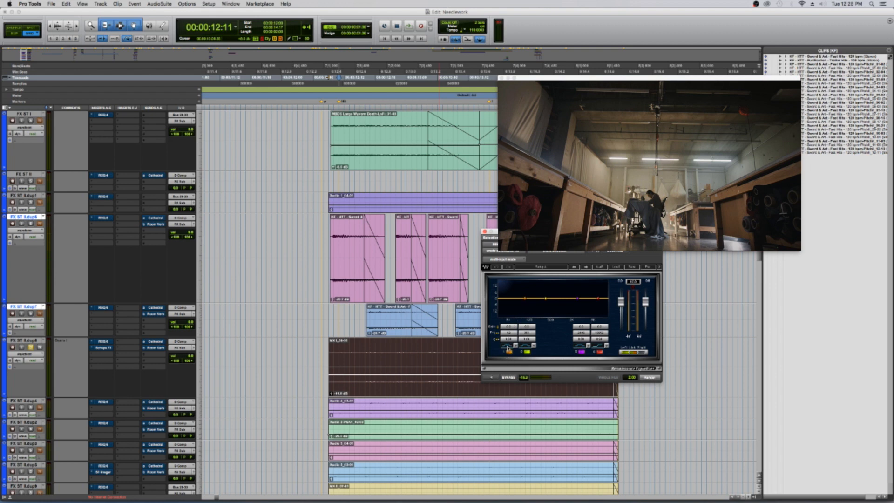
pyautogui.click(508, 346)
pyautogui.moveTo(523, 314); pyautogui.dragTo(553, 298)
pyautogui.click(484, 231)
# Solo the purple track below the red one in its place and play it from 00:00:12:11.
pyautogui.click(30, 347)
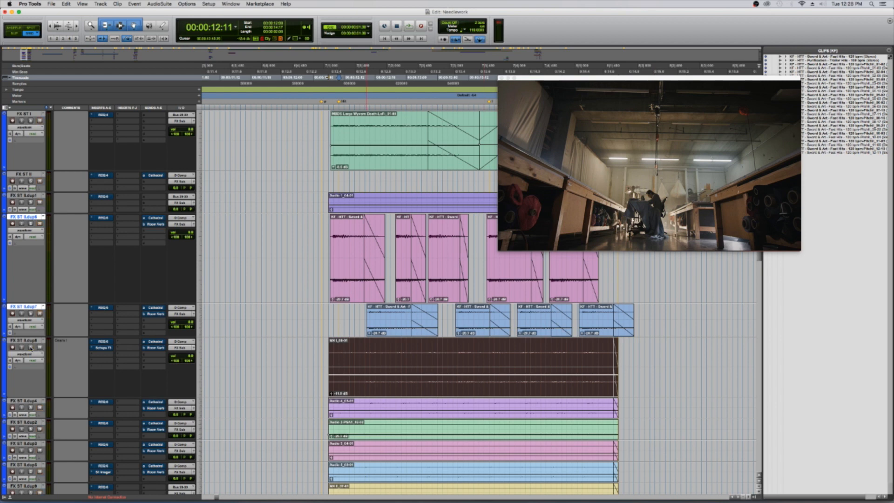
pyautogui.click(30, 407)
pyautogui.press('space')
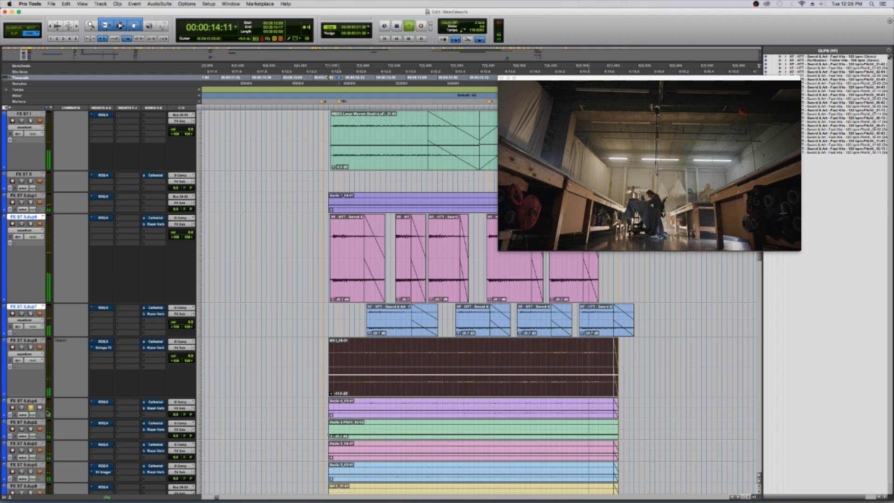
pyautogui.press('space')
# Enlarge the purple track below the red one and select its long clip.
pyautogui.moveTo(37, 419); pyautogui.dragTo(38, 444)
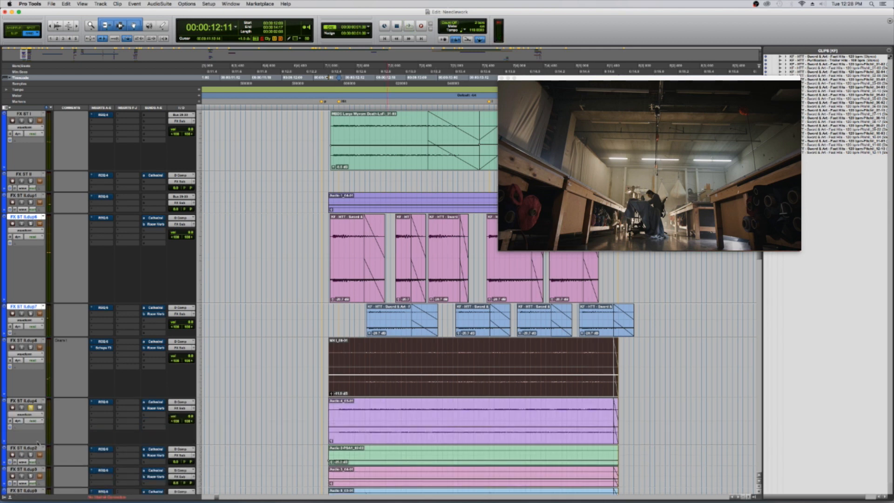
pyautogui.scroll(-8, 278, 335)
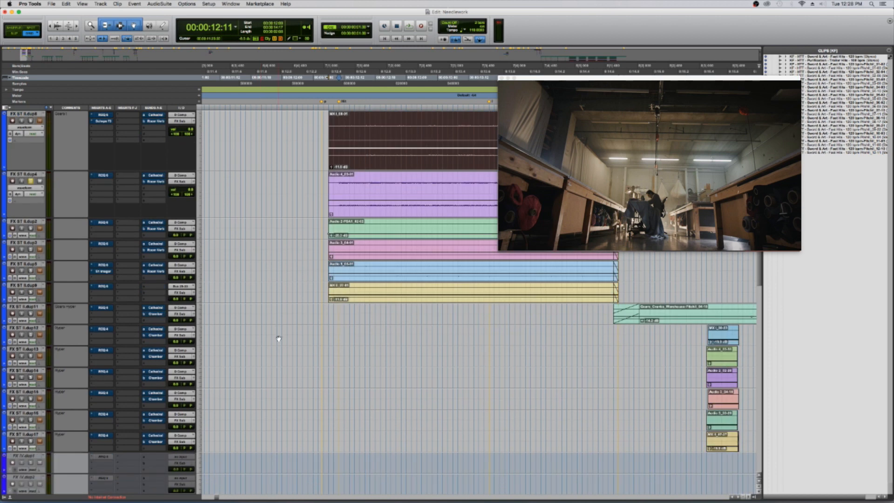
pyautogui.scroll(4, 279, 334)
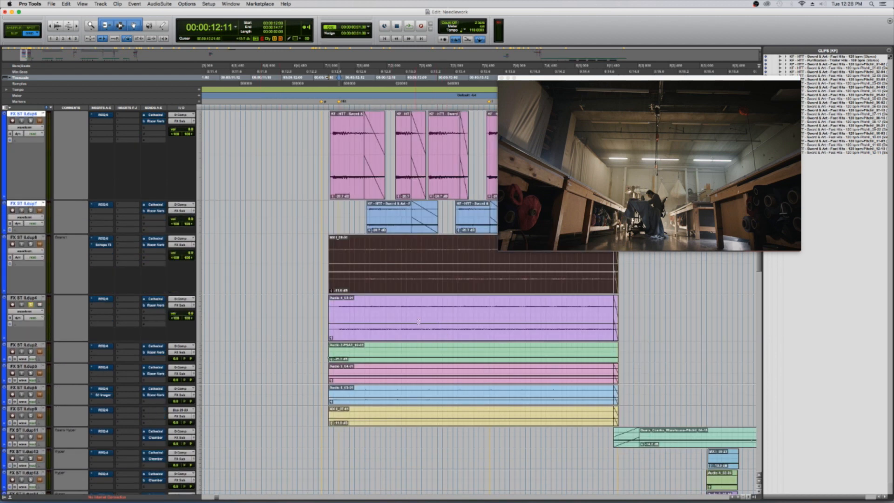
pyautogui.click(429, 334)
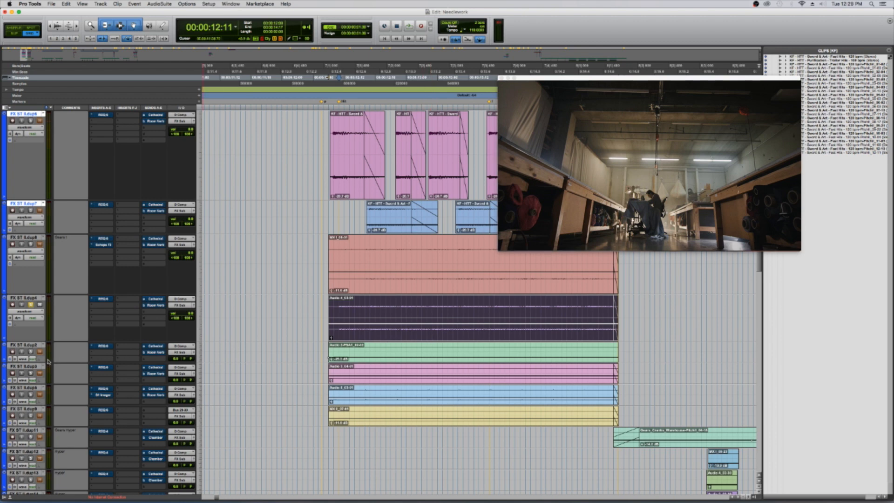
# Enlarge the green track below the purple one, and make the pink track beneath it slightly taller.
pyautogui.moveTo(37, 367); pyautogui.dragTo(40, 387)
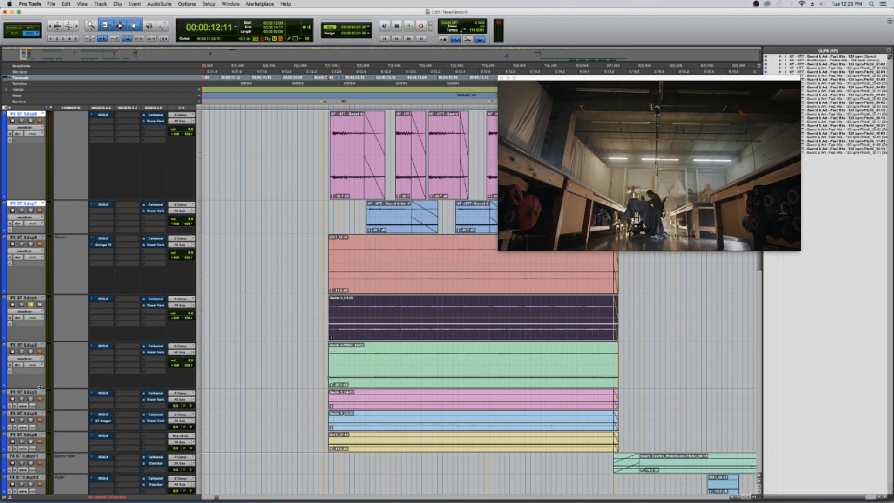
pyautogui.click(38, 411)
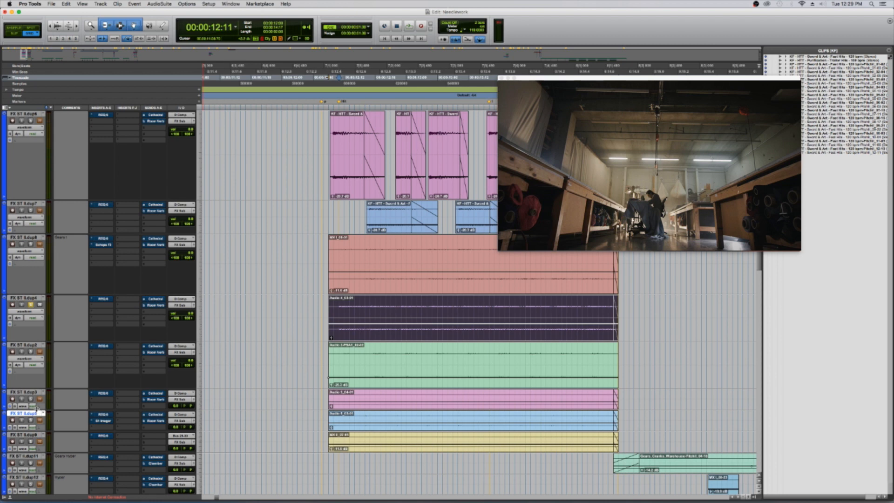
pyautogui.moveTo(39, 411); pyautogui.dragTo(39, 417)
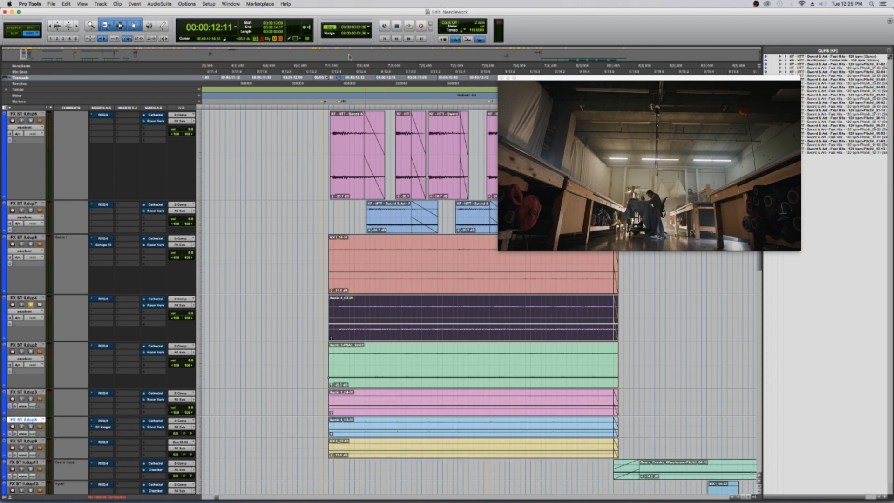
# Set the playback start to 00:00:12:10 and play the soloed purple track.
pyautogui.click(335, 72)
pyautogui.press('space')
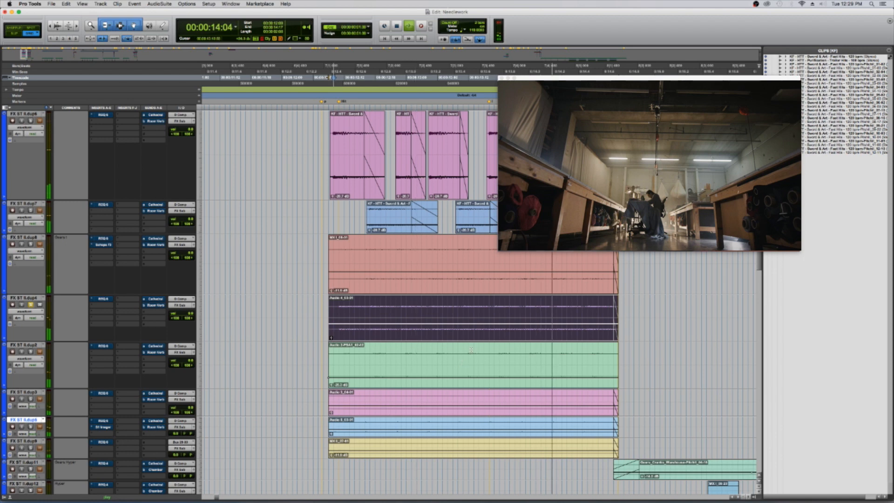
pyautogui.press('space')
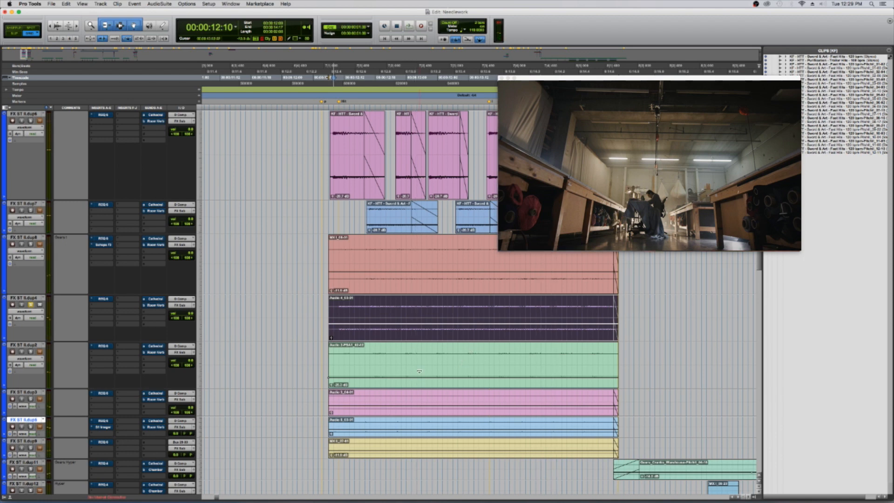
# Select the long green clip, solo its track instead of the purple one, and play it from 00:00:12:10.
pyautogui.click(424, 373)
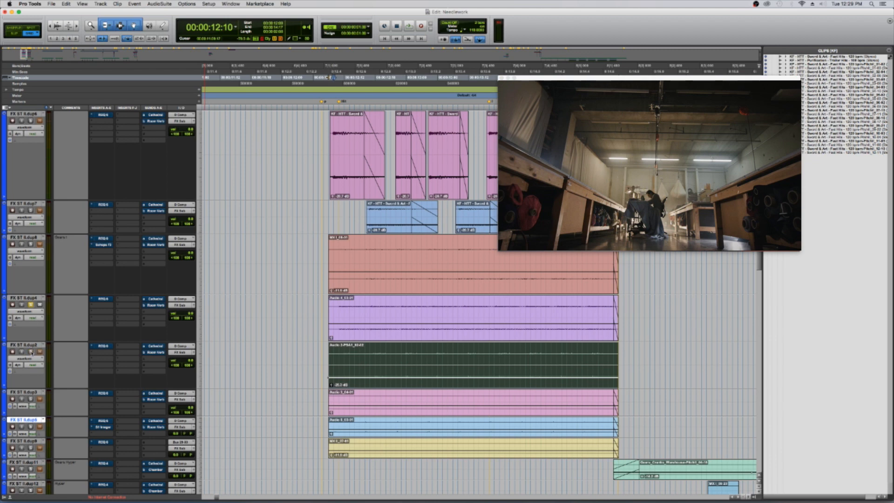
pyautogui.press('space')
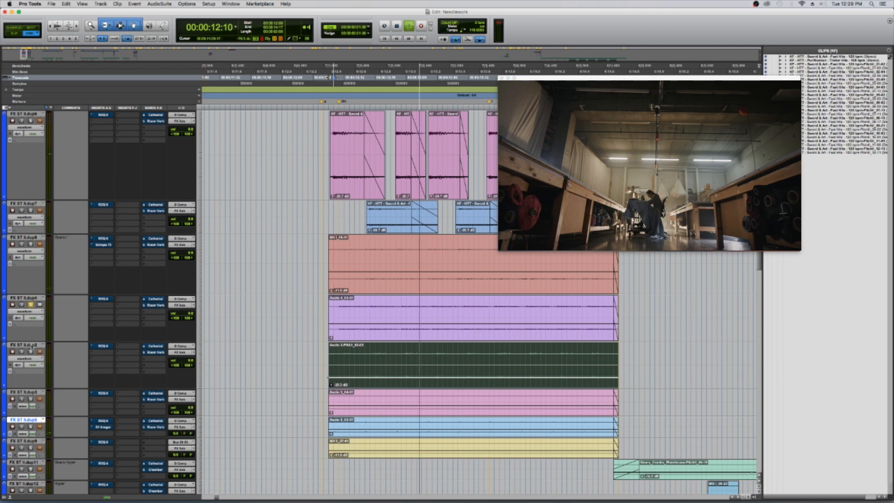
pyautogui.press('space')
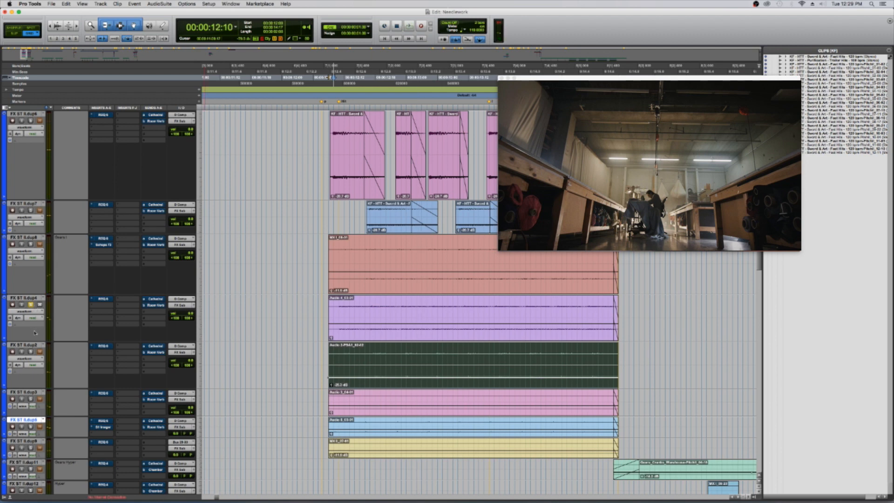
pyautogui.click(25, 298)
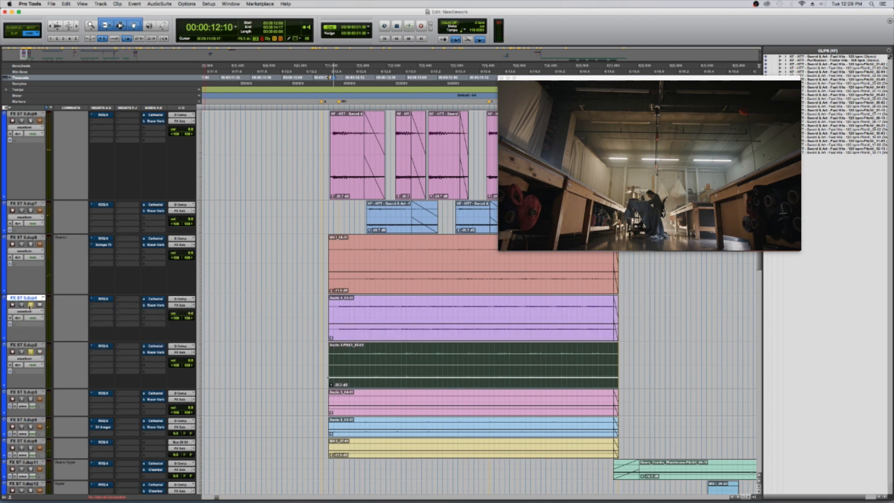
pyautogui.click(30, 305)
pyautogui.press('space')
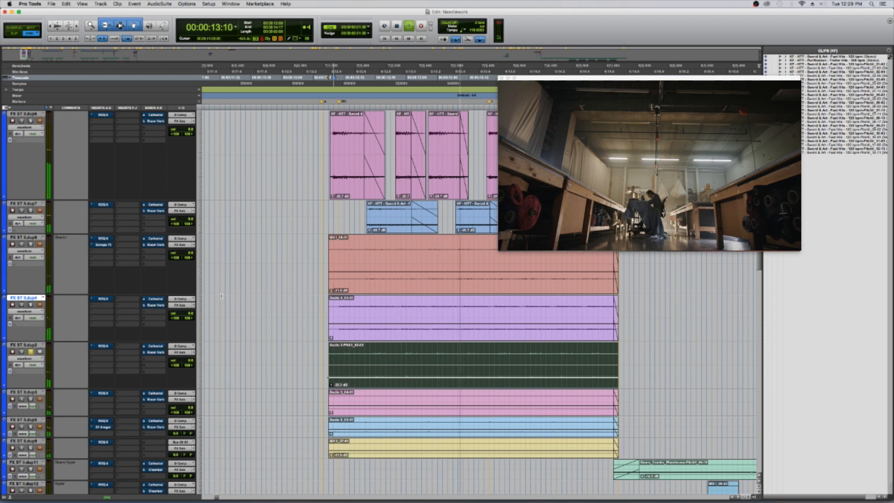
pyautogui.press('space')
# Solo and replay the purple track and then the red track from 00:00:12:10 to compare them with the green layer.
pyautogui.click(31, 305)
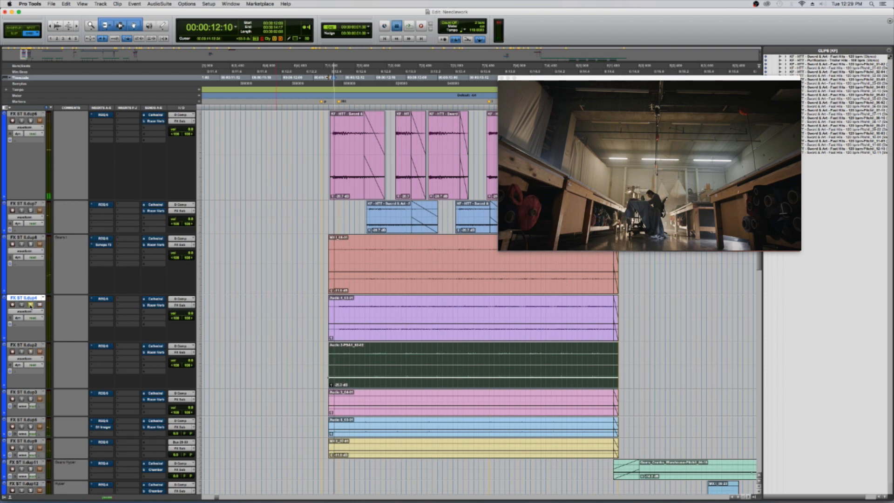
pyautogui.press('space')
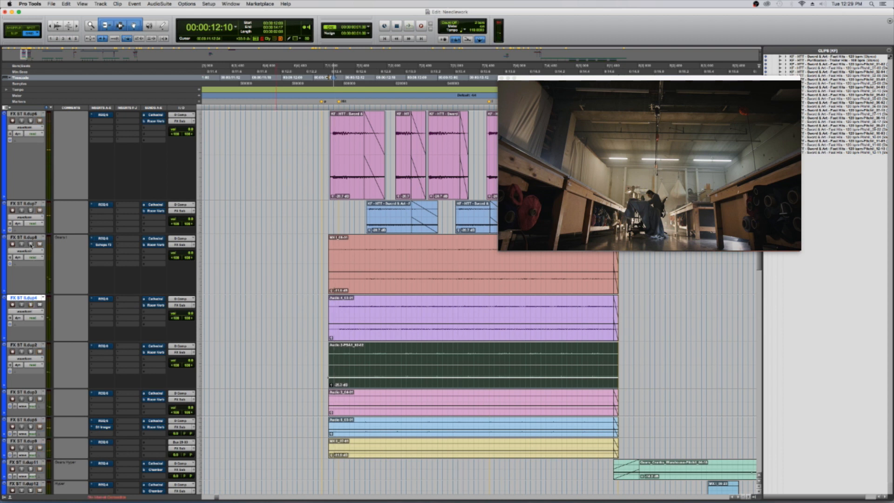
pyautogui.click(30, 243)
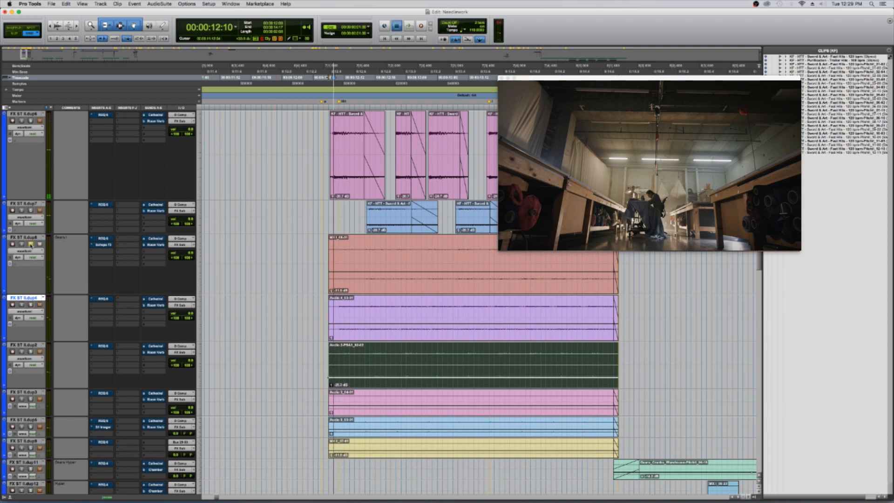
pyautogui.press('space')
pyautogui.press('space')
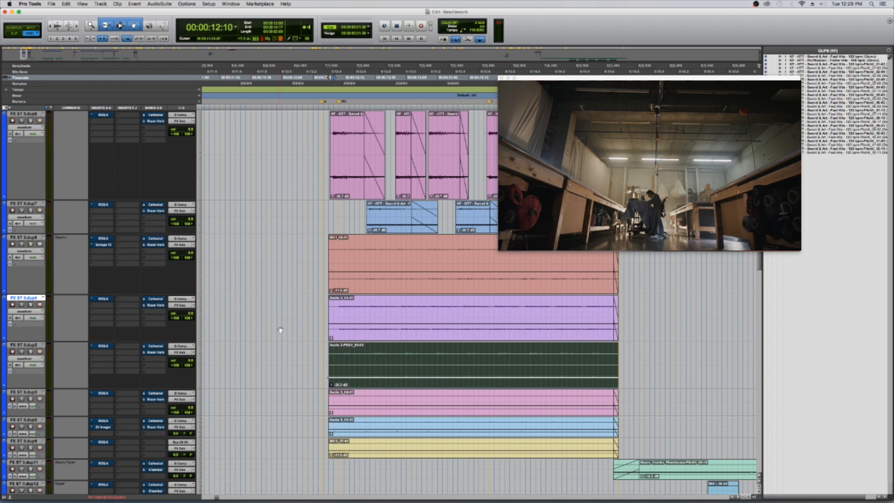
# Enlarge and solo the pink track below the green one, and play it from 00:00:12:10.
pyautogui.scroll(-4, 281, 330)
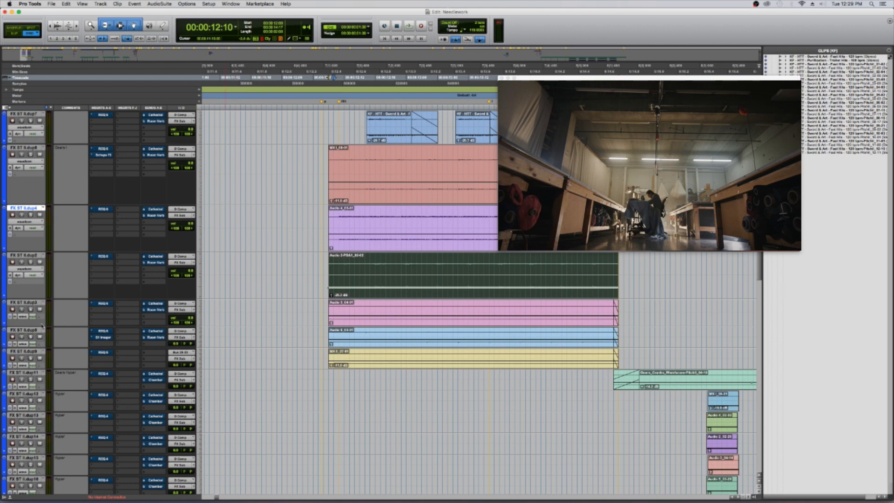
pyautogui.moveTo(34, 325); pyautogui.dragTo(35, 352)
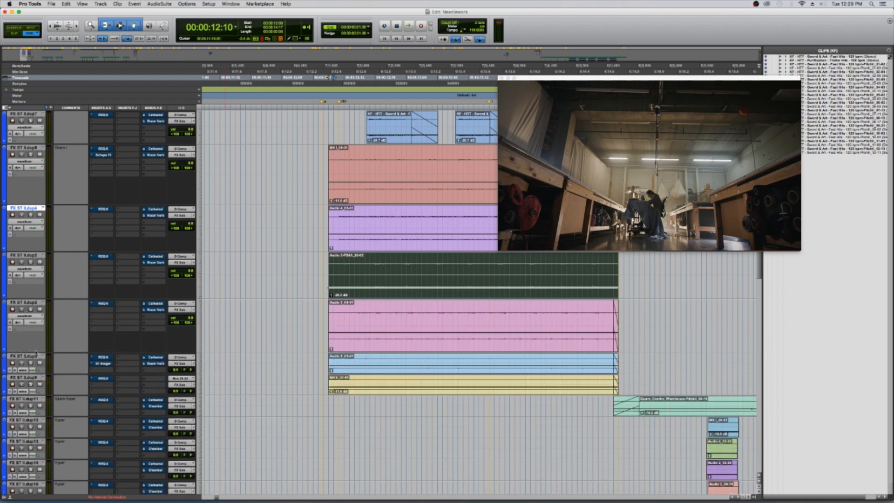
pyautogui.click(30, 309)
pyautogui.press('space')
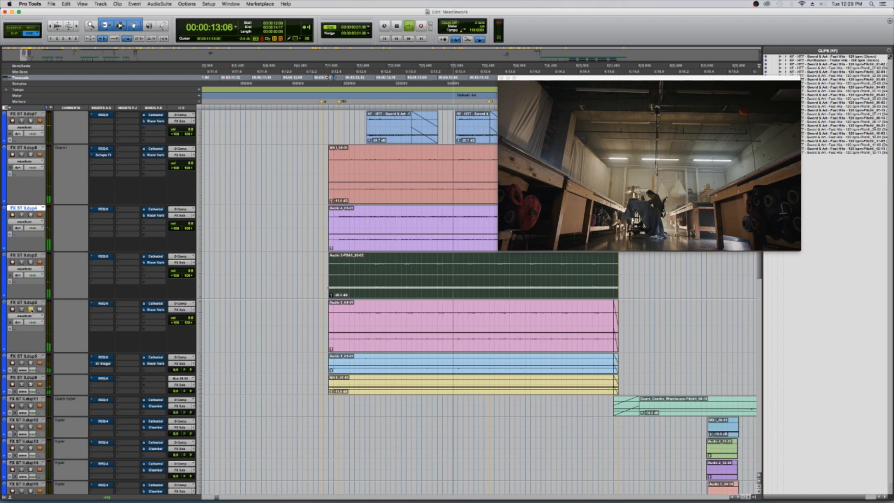
pyautogui.press('space')
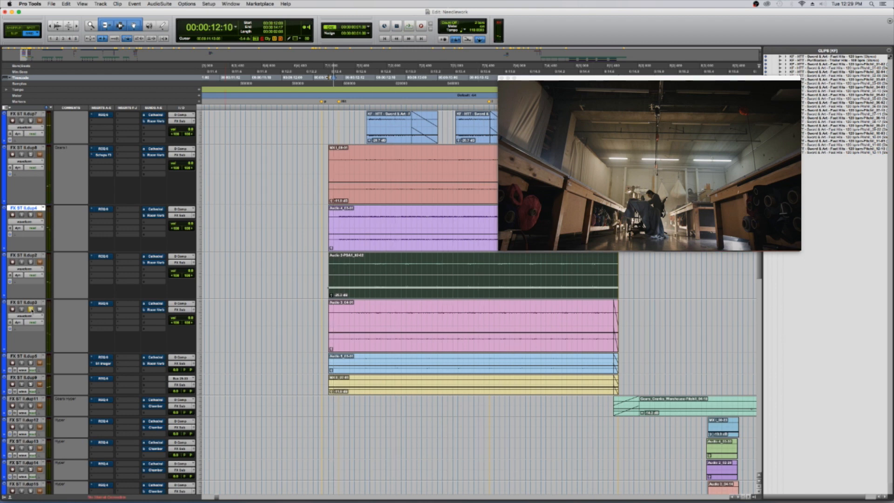
# Unsolo the pink track, briefly solo and replay the green track for comparison, and clear its solo.
pyautogui.click(31, 309)
pyautogui.click(32, 263)
pyautogui.press('space')
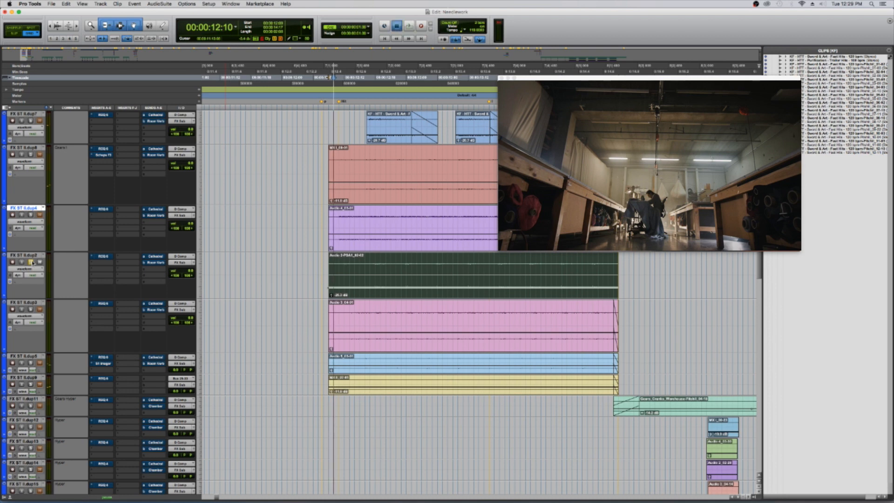
pyautogui.press('space')
pyautogui.click(32, 264)
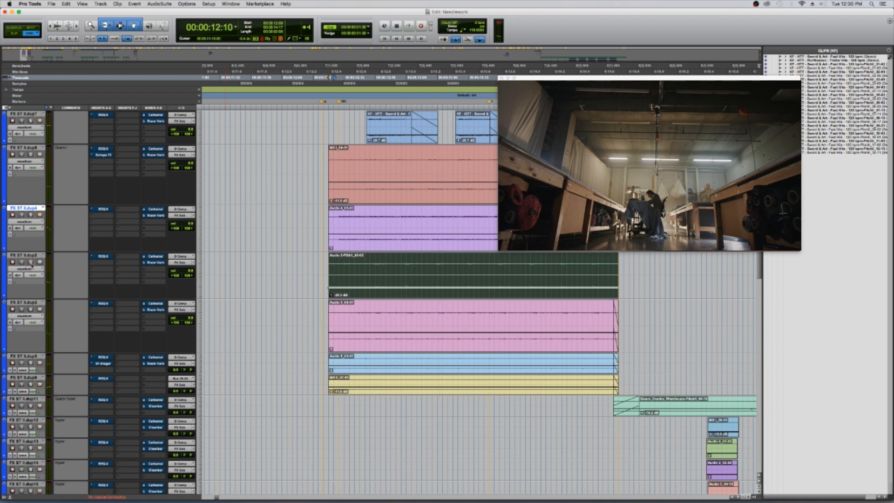
# Copy the long purple clip to the first track commented Hyper at the same timeline position, and enlarge that track.
pyautogui.click(440, 246)
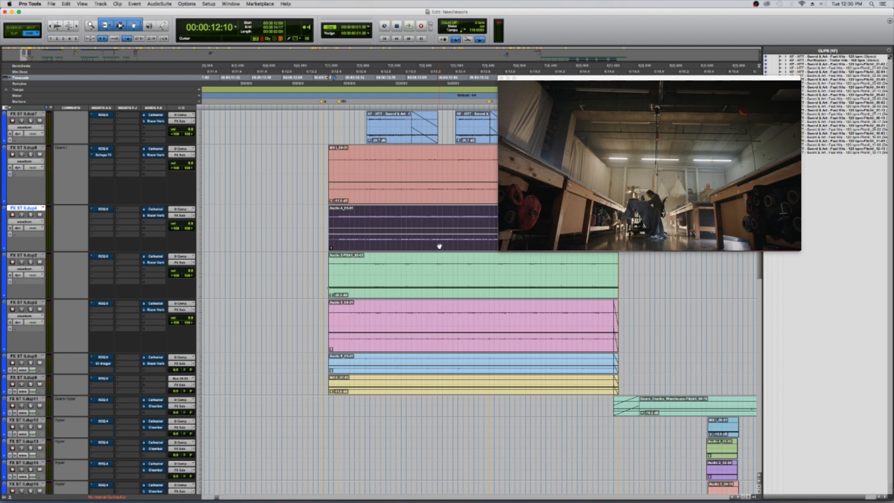
pyautogui.moveTo(439, 246); pyautogui.dragTo(447, 408)
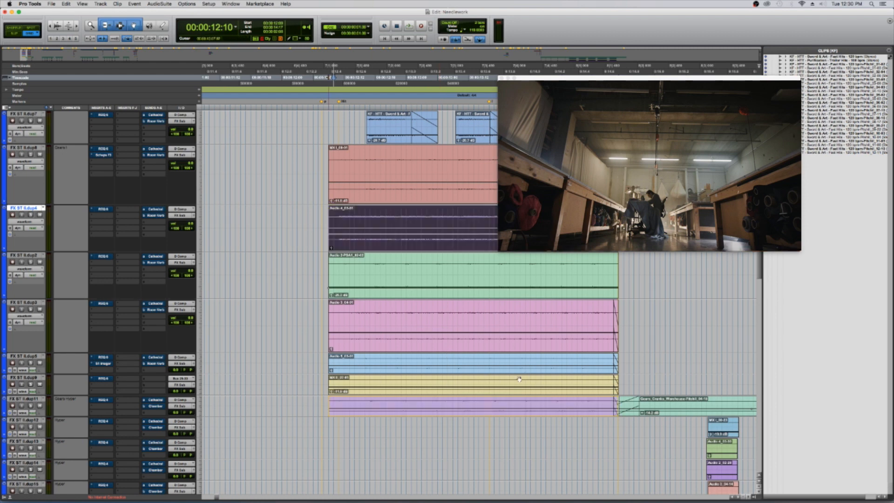
pyautogui.moveTo(519, 380); pyautogui.dragTo(438, 427)
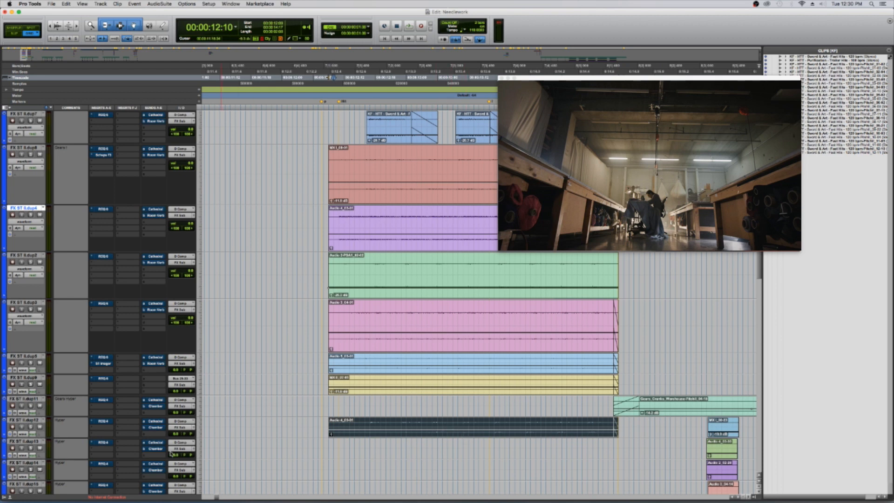
pyautogui.moveTo(44, 438); pyautogui.dragTo(44, 463)
pyautogui.scroll(-4, 301, 313)
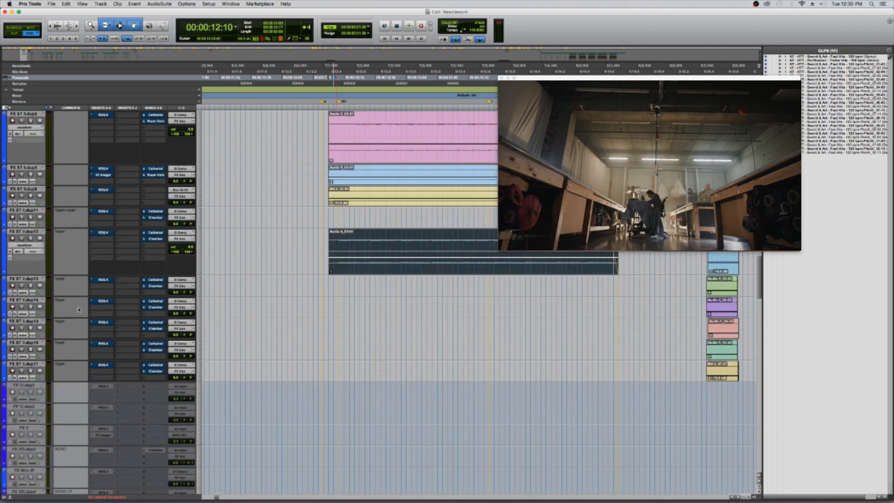
# Solo the first Hyper track holding the copied clip and play it from 00:00:12:10.
pyautogui.scroll(2, 90, 300)
pyautogui.click(31, 332)
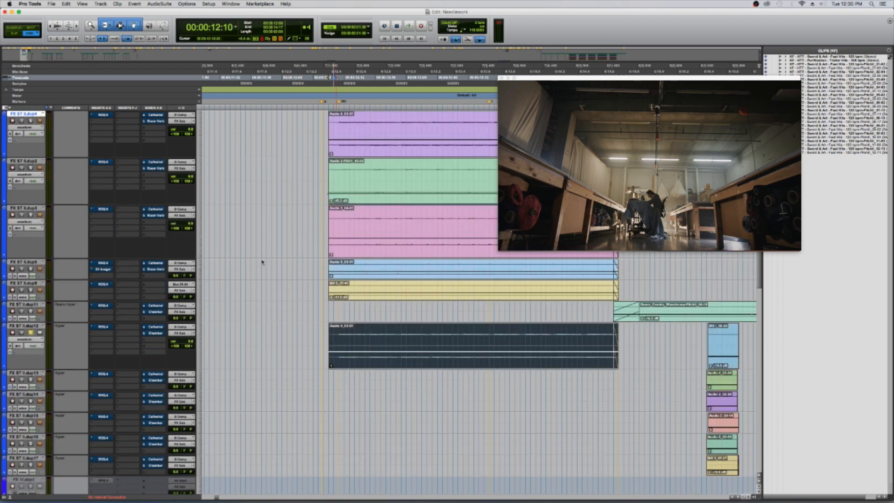
pyautogui.press('space')
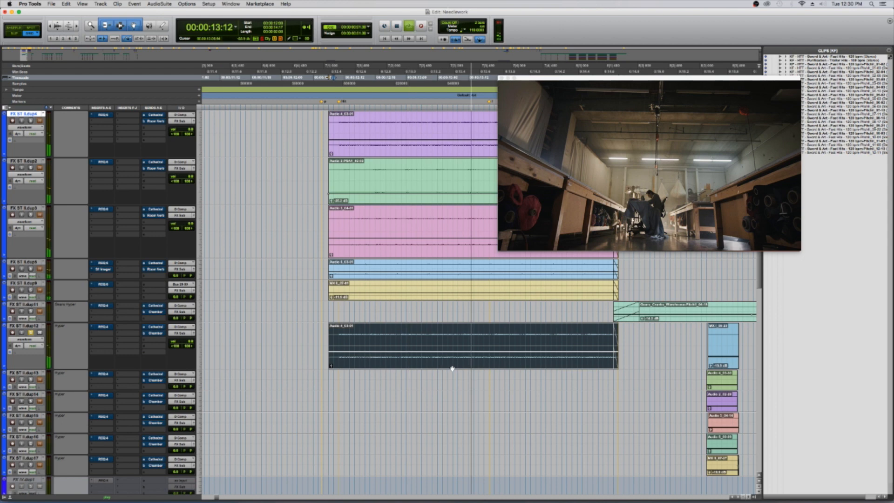
pyautogui.press('space')
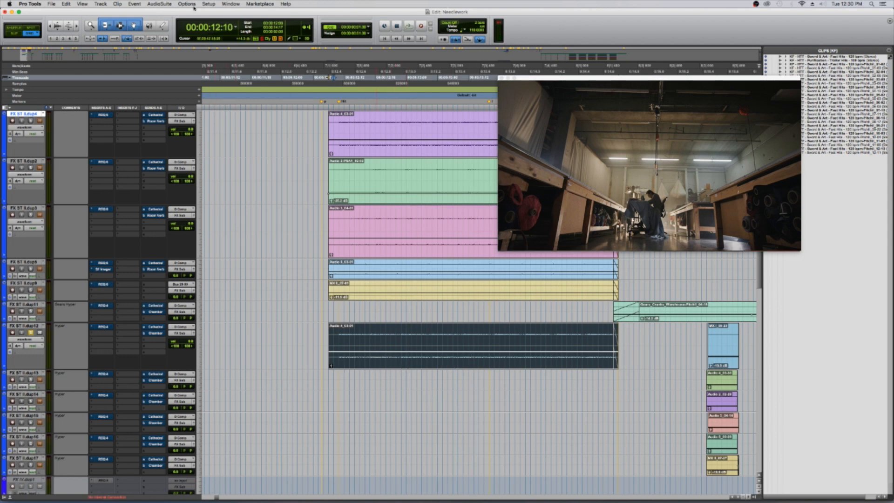
# Open the AudioSuite MetaFilter Stereo modulation effect for the copied clip and move its window clear of the video.
pyautogui.click(159, 4)
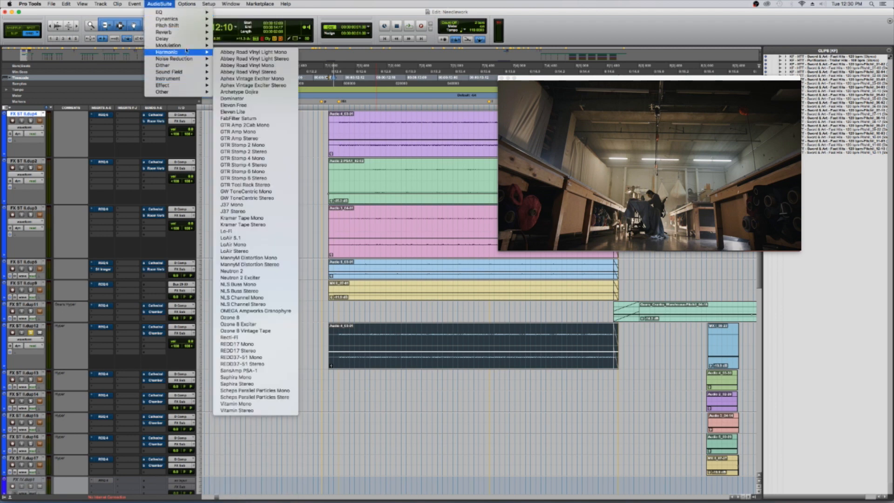
pyautogui.moveTo(187, 27)
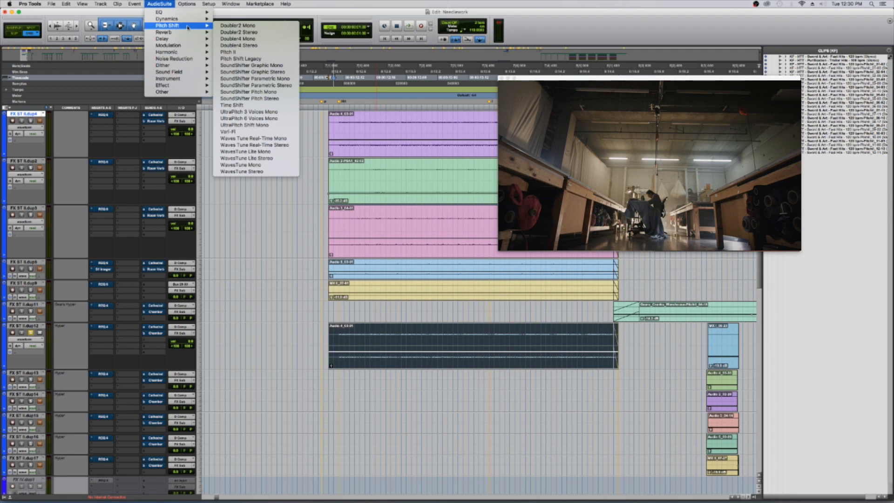
pyautogui.moveTo(186, 45)
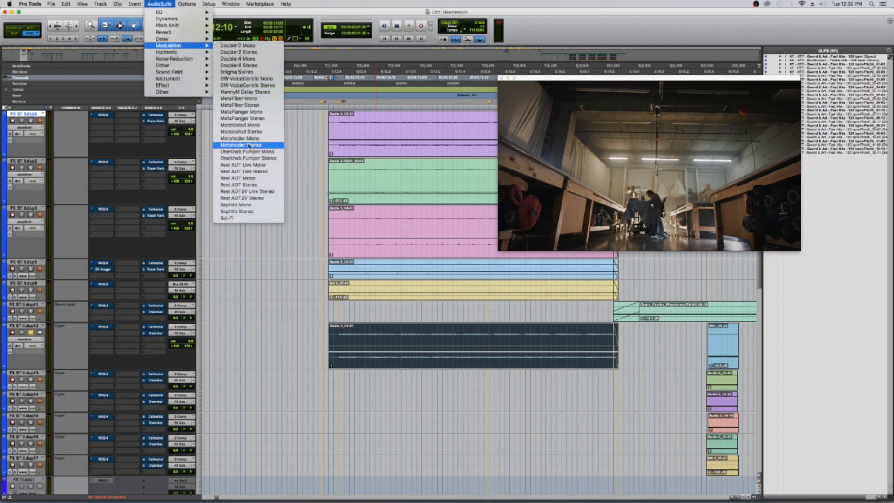
pyautogui.click(253, 106)
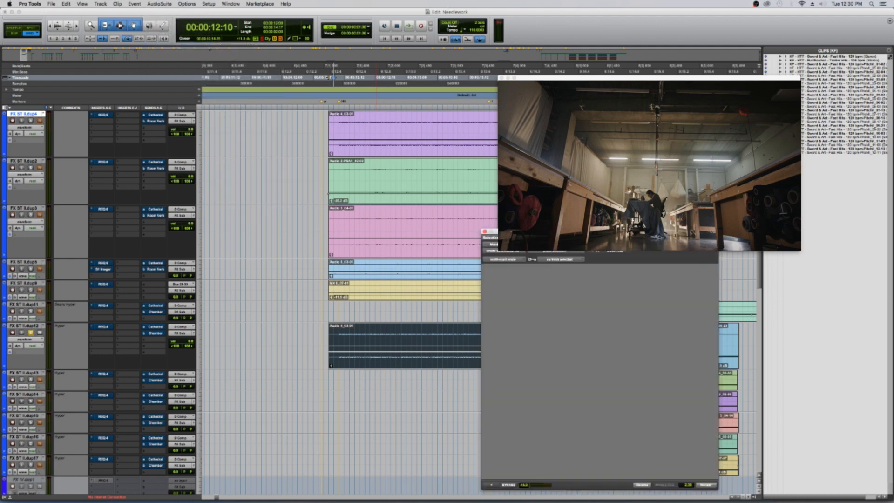
pyautogui.moveTo(493, 231); pyautogui.dragTo(341, 56)
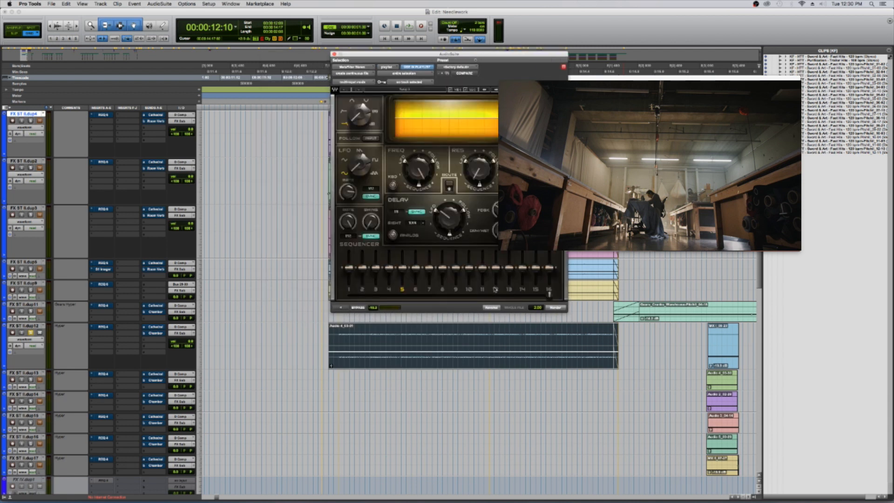
# Preview the copied clip through MetaFilter Stereo while stepping through several presets in succession.
pyautogui.click(347, 309)
pyautogui.click(495, 91)
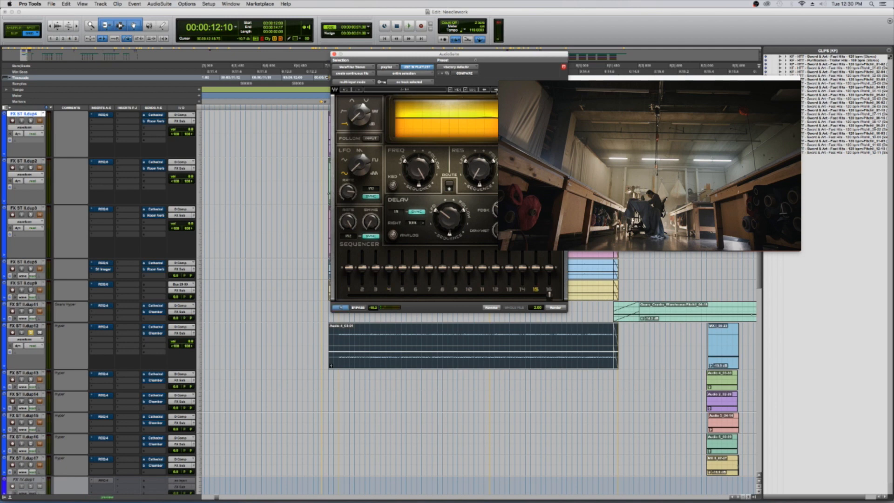
pyautogui.click(496, 90)
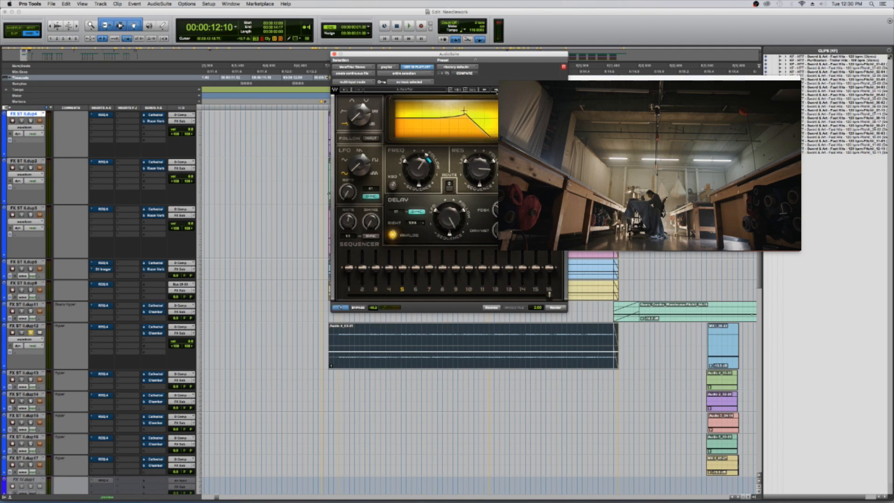
pyautogui.click(497, 91)
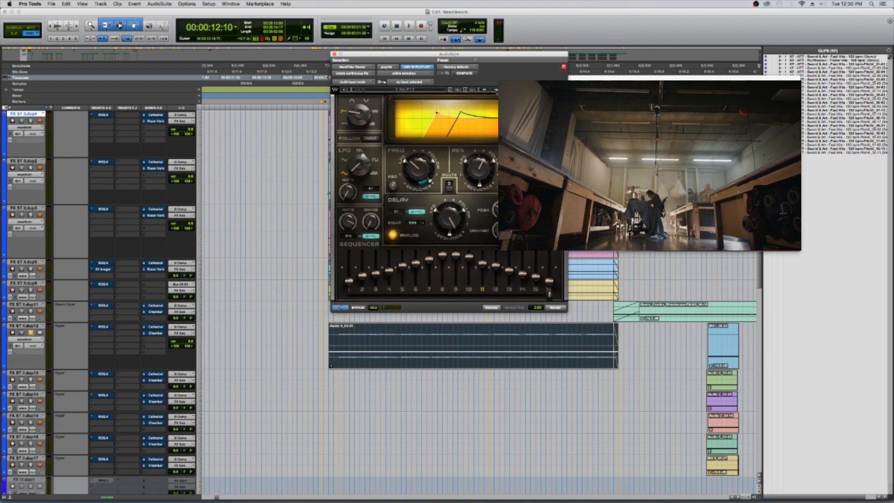
pyautogui.click(497, 90)
pyautogui.click(496, 91)
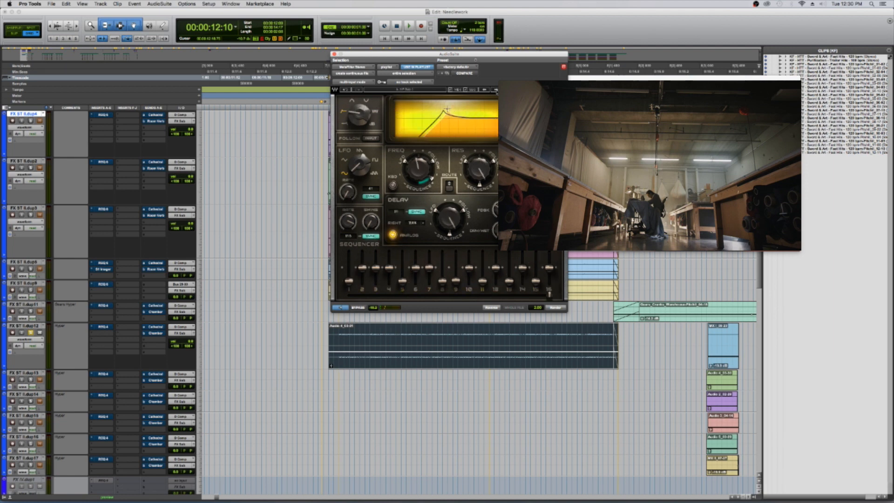
pyautogui.click(497, 90)
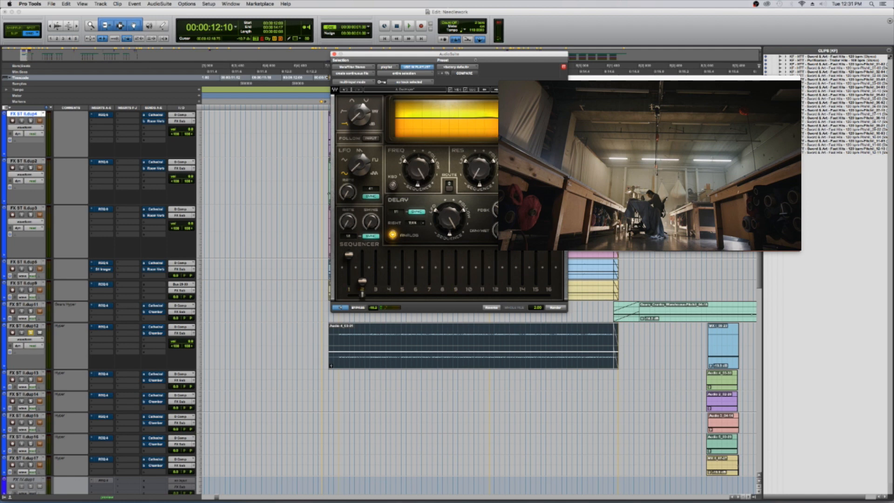
# Stop the MetaFilter preview, restart it briefly to hear the preset again, and close the plug-in without rendering.
pyautogui.click(346, 308)
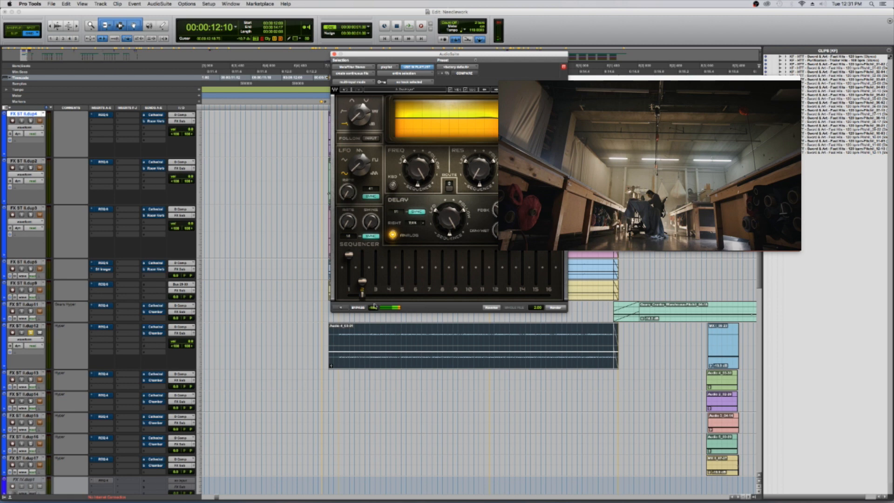
pyautogui.click(344, 309)
pyautogui.click(340, 309)
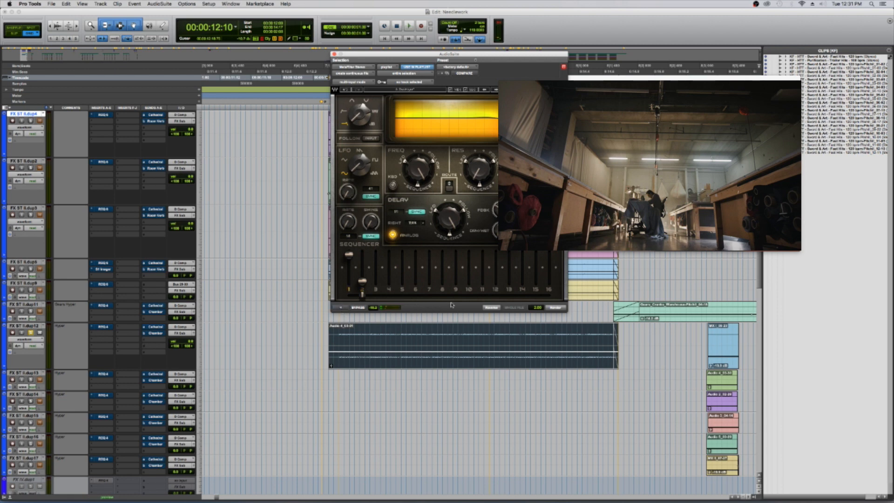
pyautogui.click(335, 54)
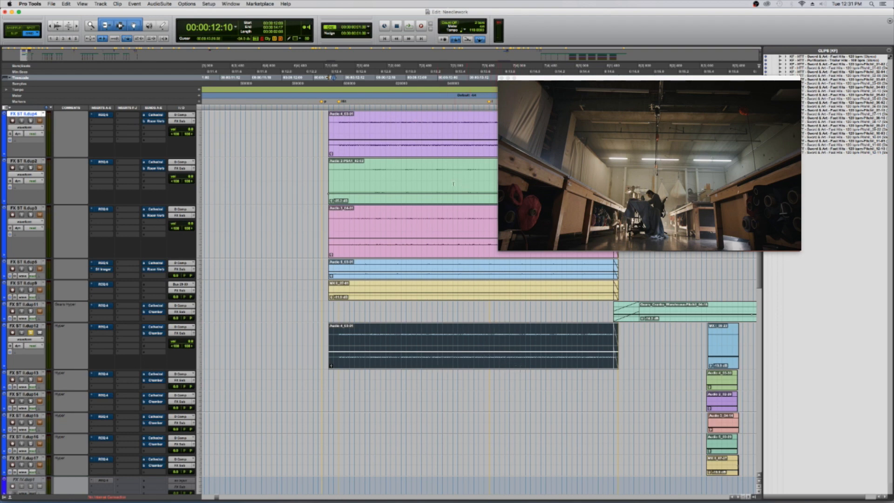
# Delete the copied clip from the first Hyper track.
pyautogui.scroll(10, 453, 183)
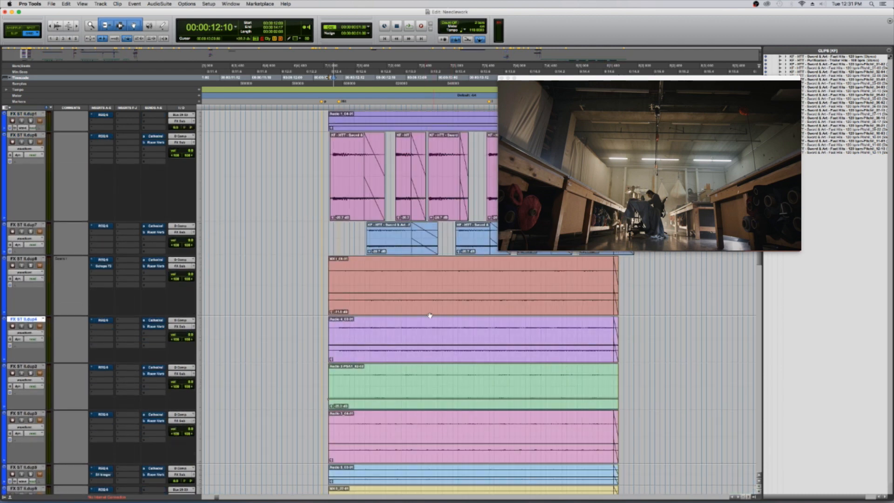
pyautogui.scroll(-10, 468, 368)
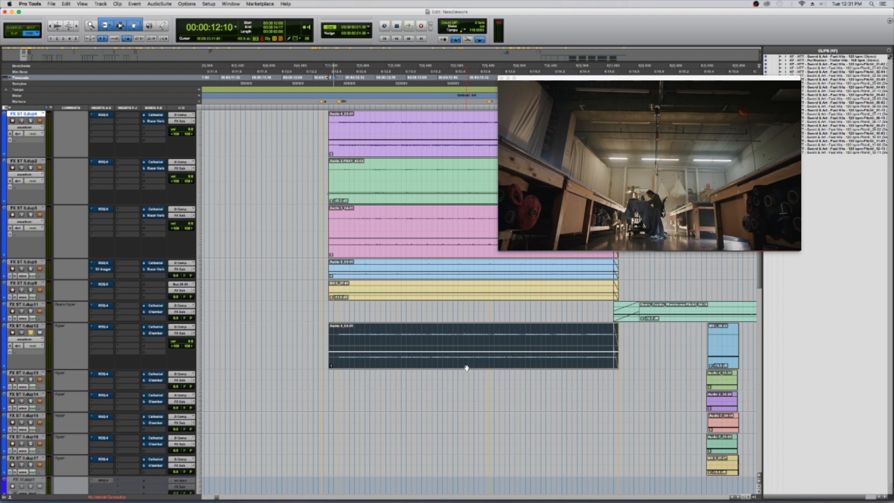
pyautogui.press('Delete')
pyautogui.scroll(-5, 463, 366)
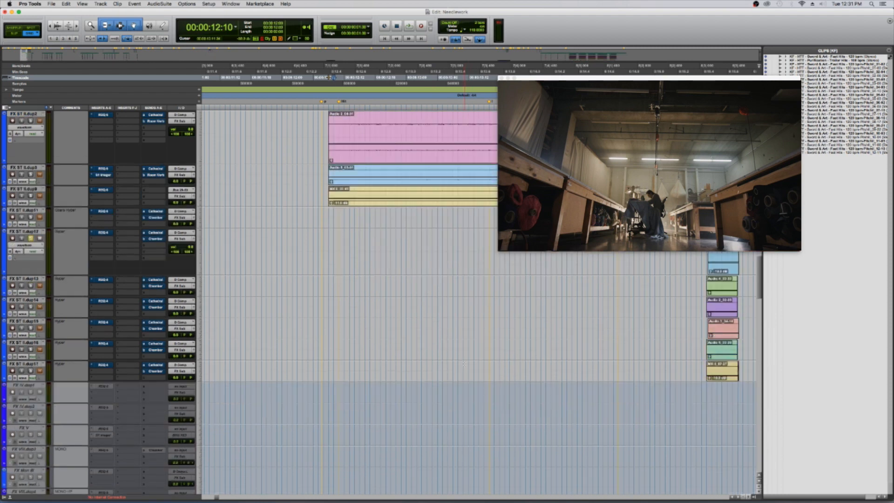
pyautogui.scroll(5, 465, 364)
pyautogui.scroll(6, 465, 365)
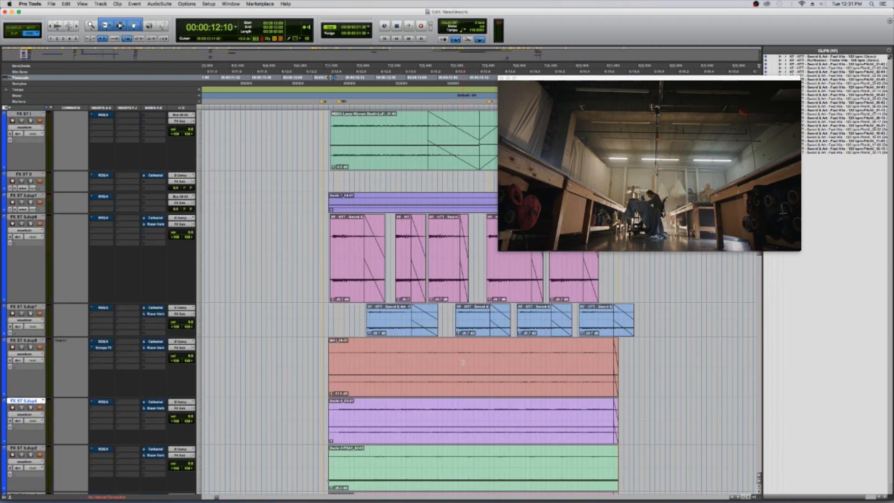
# Shift the video window slightly, clear the solos on the FOL tracks, and play the sequence from 00:00:11:12.
pyautogui.scroll(6, 463, 362)
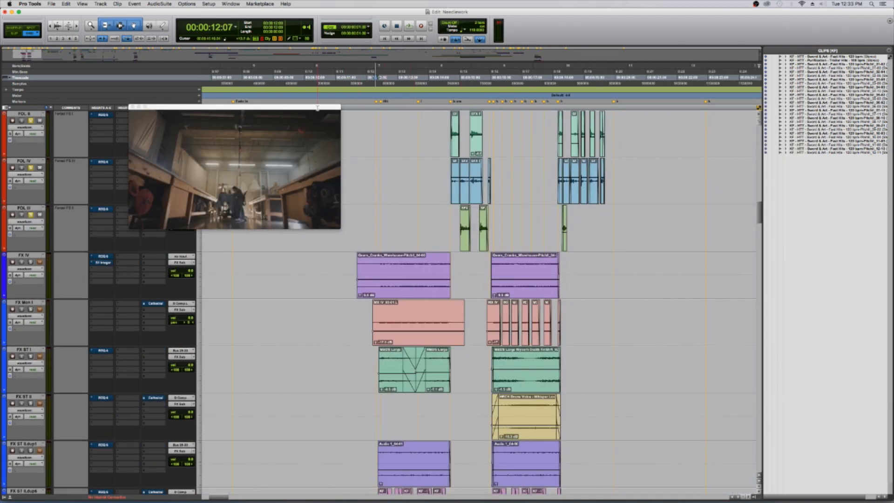
pyautogui.moveTo(317, 108)
pyautogui.mouseDown()
pyautogui.moveTo(363, 112)
pyautogui.moveTo(331, 105)
pyautogui.mouseUp()
pyautogui.click(132, 166)
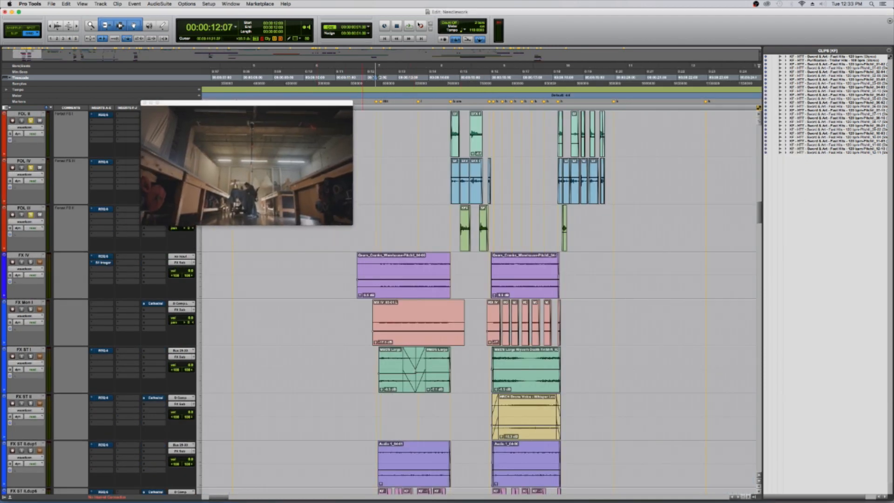
pyautogui.click(31, 215)
pyautogui.click(350, 70)
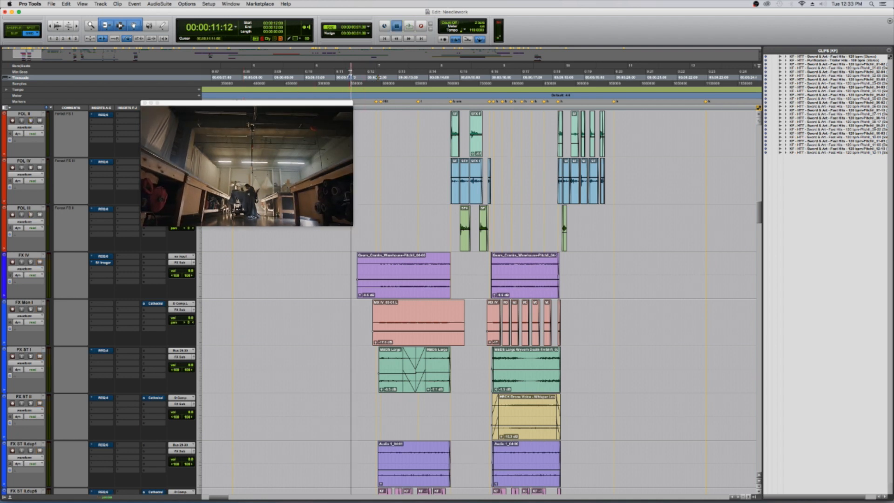
pyautogui.press('space')
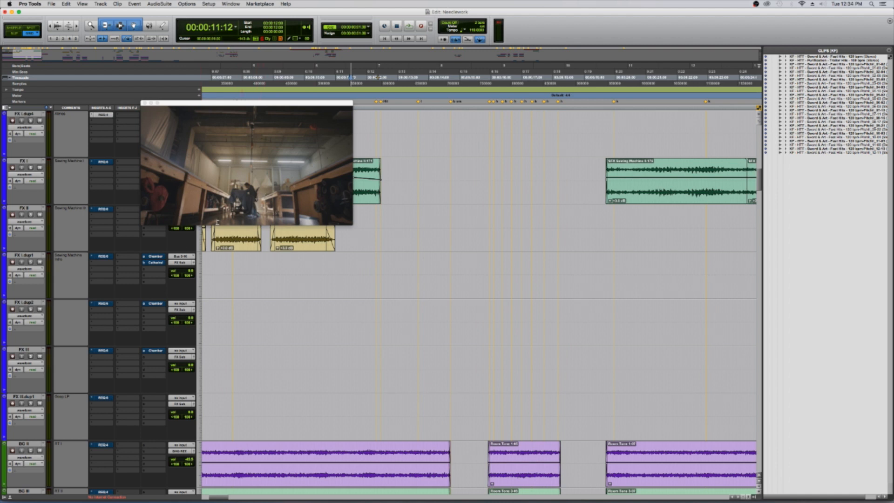
# Inspect the Chamber and Cathedral reverb sends on the track commented Sewing Machine Intro, and move the video window aside.
pyautogui.click(155, 257)
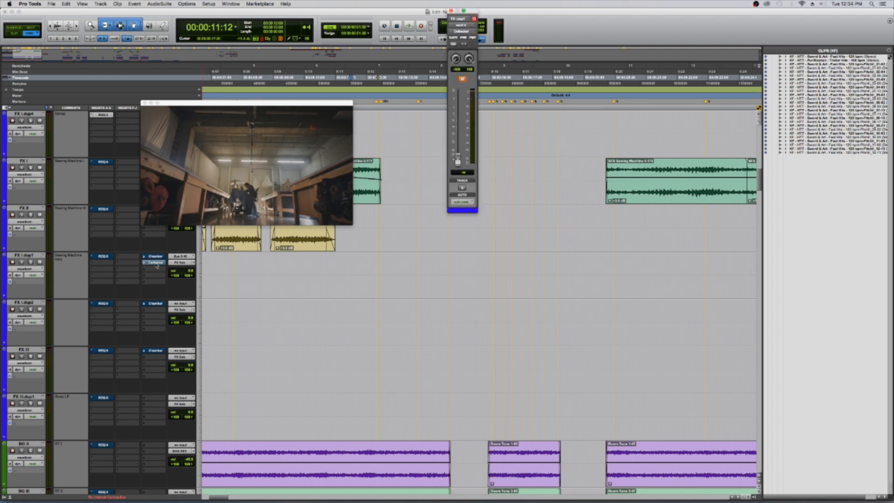
pyautogui.click(154, 264)
pyautogui.click(156, 258)
pyautogui.click(156, 263)
pyautogui.click(156, 257)
pyautogui.click(156, 264)
pyautogui.moveTo(330, 104); pyautogui.dragTo(676, 174)
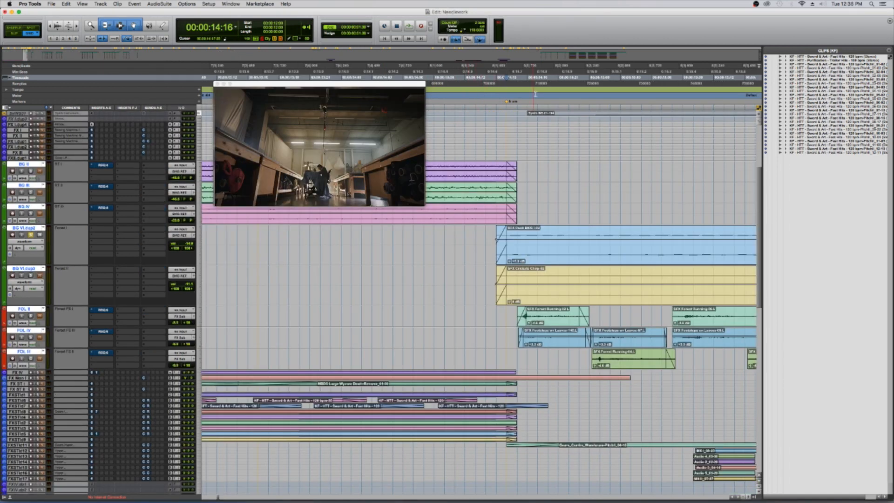
# Unsolo the blue Forest I background track, toggle mute on the selected BG and FOL tracks, and play from 00:00:14:16.
pyautogui.click(30, 235)
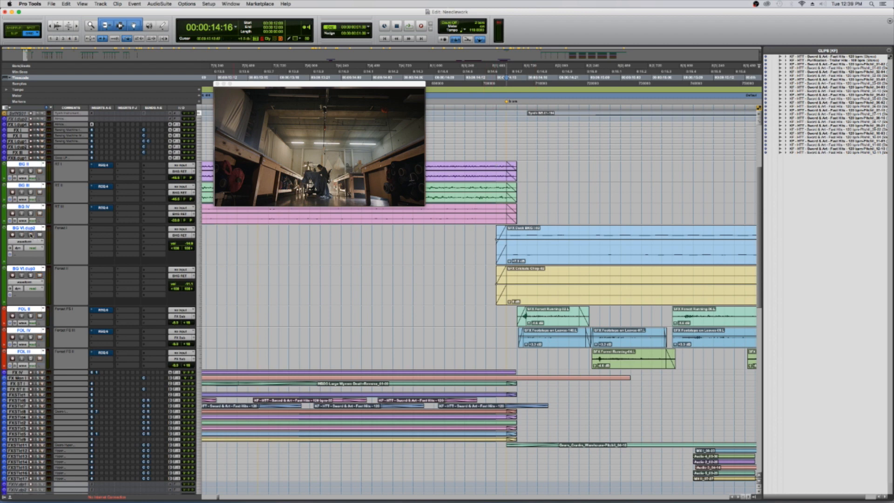
pyautogui.keyDown('alt'); pyautogui.keyDown('shift'); pyautogui.click(40, 172); pyautogui.keyUp('shift'); pyautogui.keyUp('alt')
pyautogui.press('space')
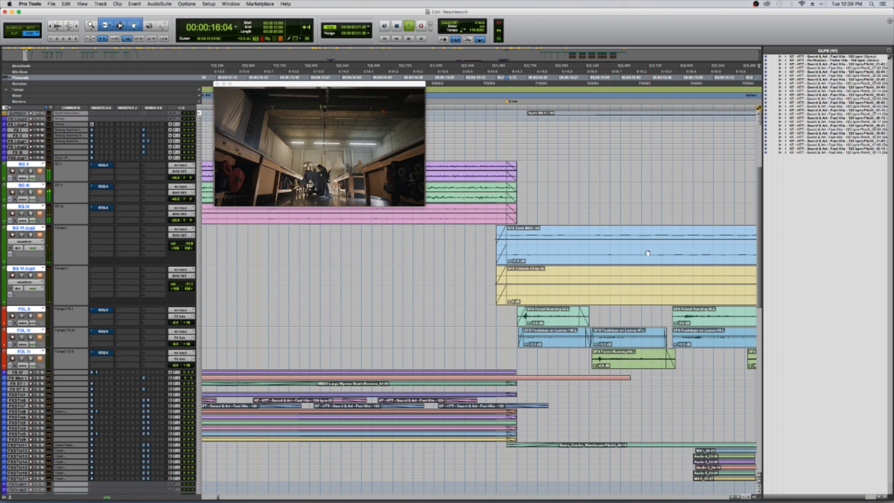
pyautogui.press('space')
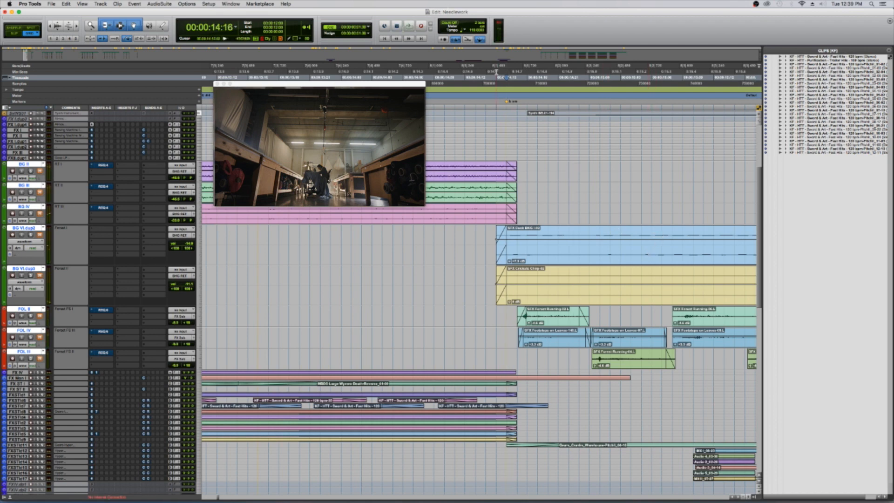
# Select the forest running and footsteps-on-leaves clips across the FOL II, FOL IV and FOL III tracks.
pyautogui.scroll(5, 568, 219)
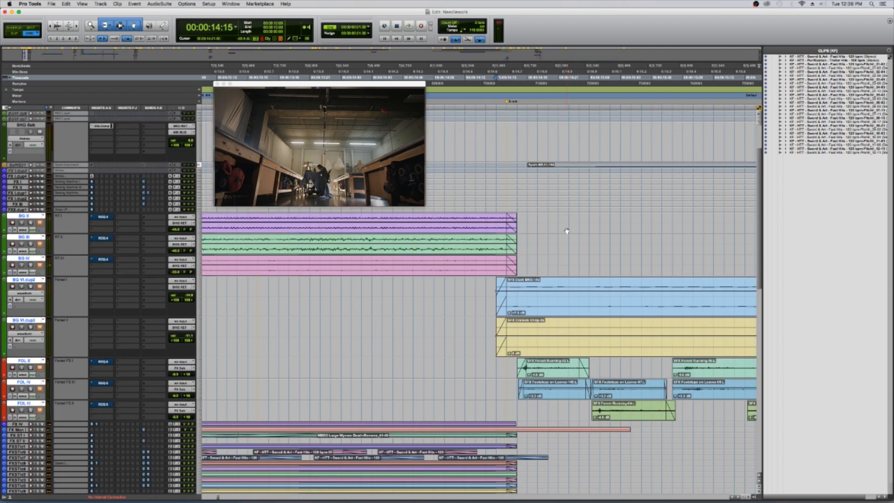
pyautogui.scroll(-5, 567, 231)
pyautogui.press('r')
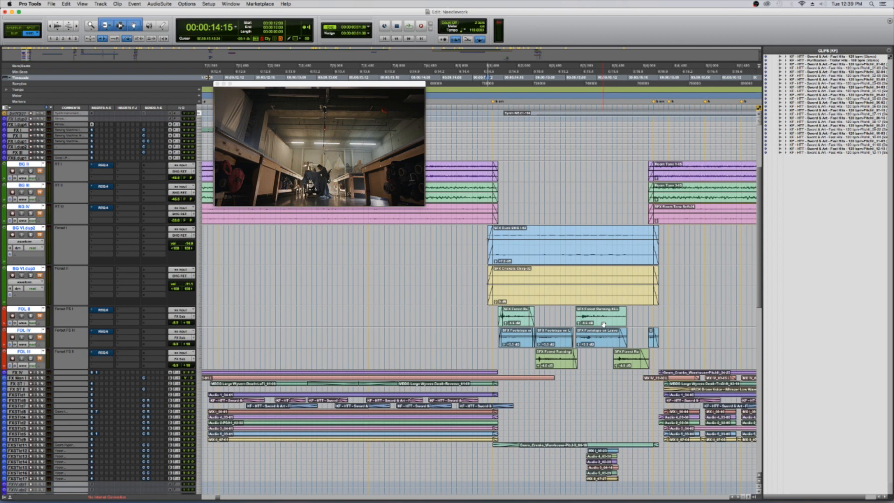
pyautogui.hscroll(-5, 604, 325)
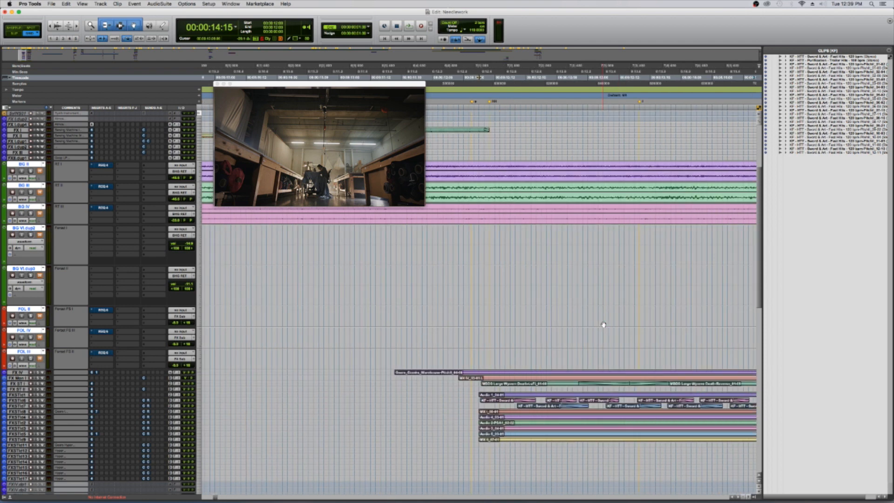
pyautogui.press('r')
pyautogui.press('t')
pyautogui.press('r')
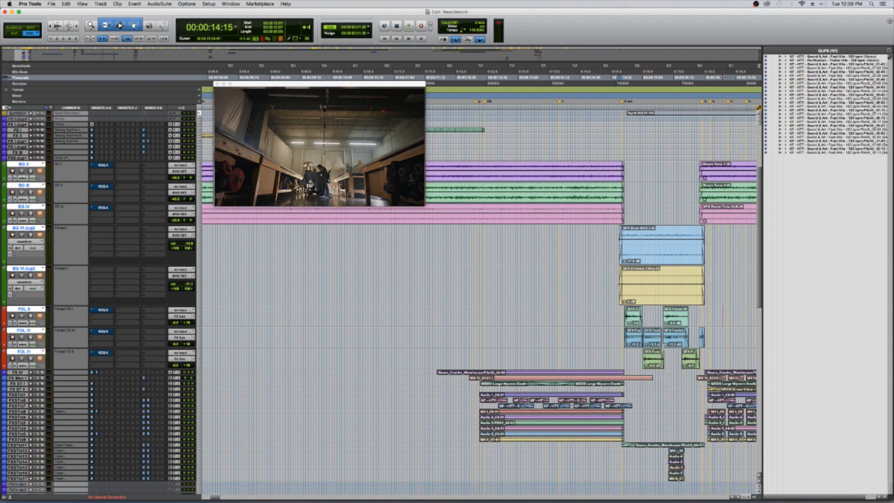
pyautogui.moveTo(722, 315); pyautogui.dragTo(607, 354)
pyautogui.press('t')
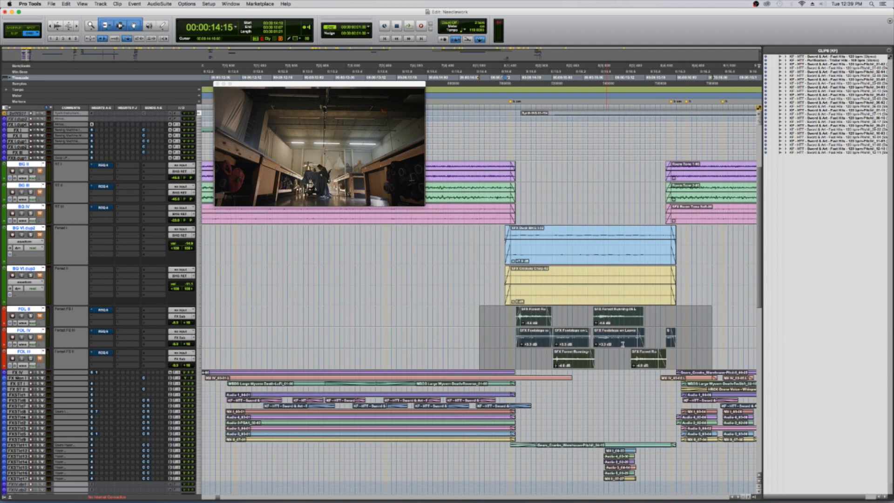
pyautogui.press('t')
pyautogui.scroll(-2, 625, 344)
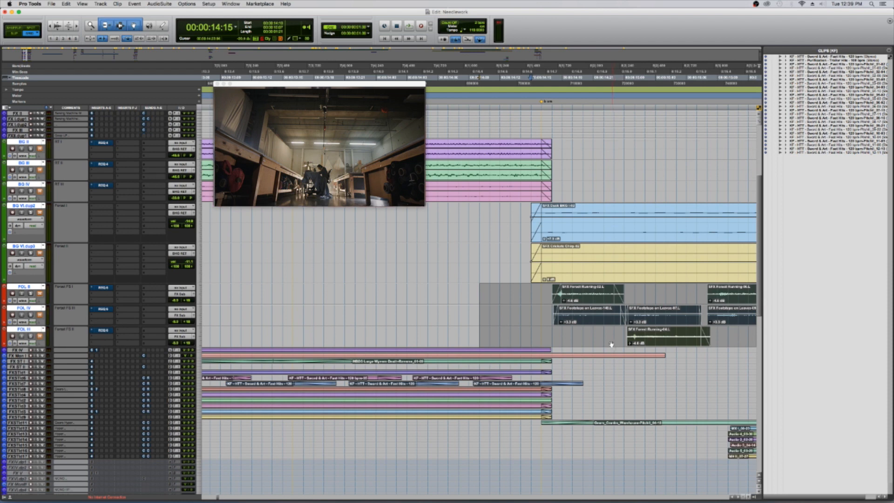
# Clear the forest foley clip selection and play the sequence from 00:00:14:12.
pyautogui.hscroll(5, 610, 344)
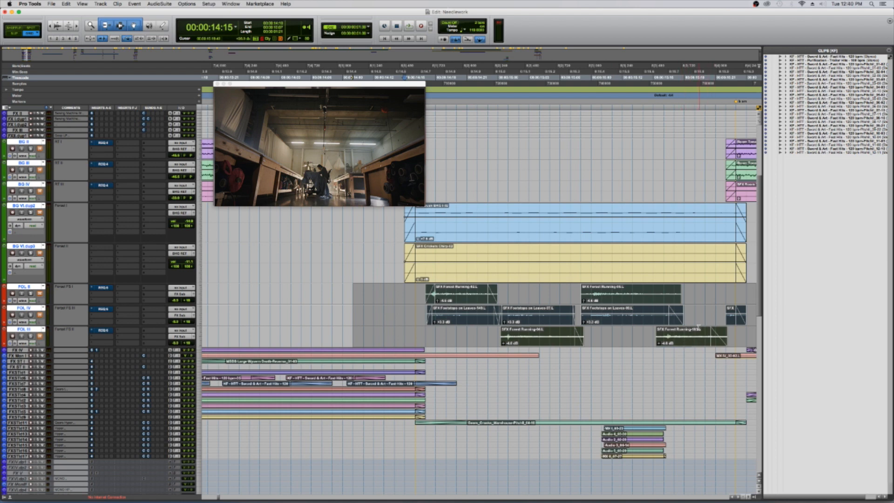
pyautogui.press('r')
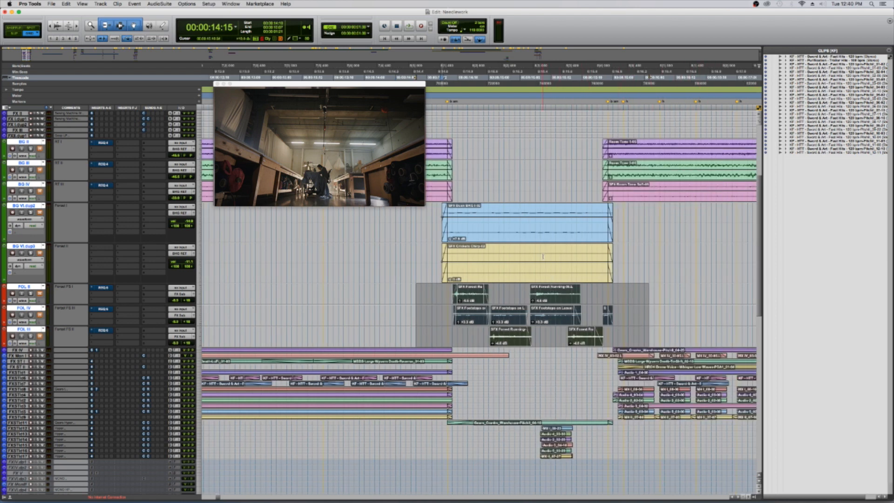
pyautogui.click(649, 253)
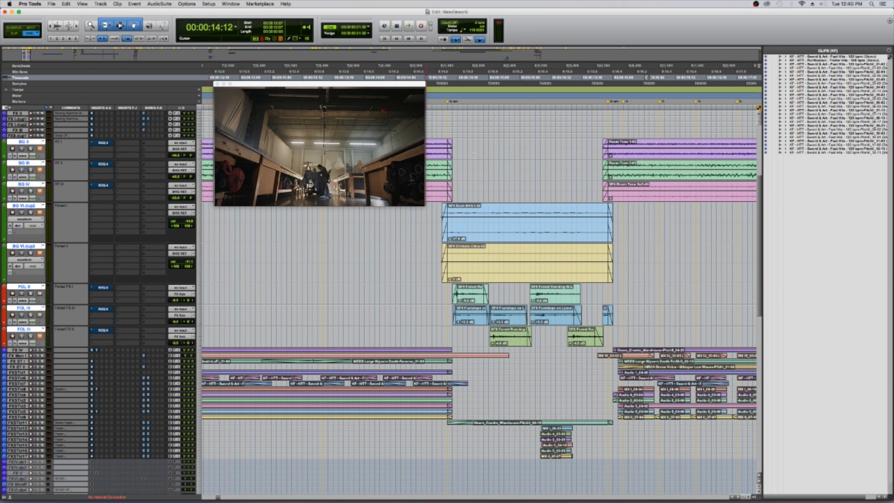
pyautogui.press('space')
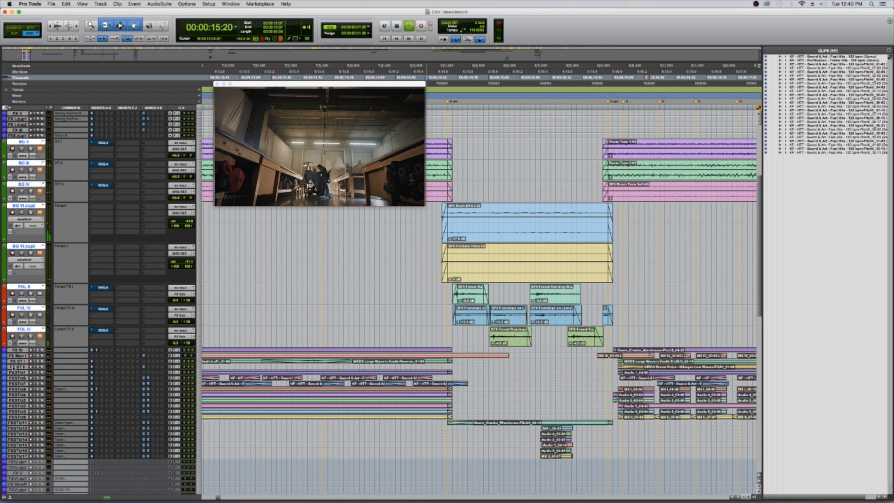
pyautogui.press('space')
# Select the run of effects tracks from FX IV through the last FXST track and play from 00:00:14:12.
pyautogui.click(18, 351)
pyautogui.scroll(-1, 46, 373)
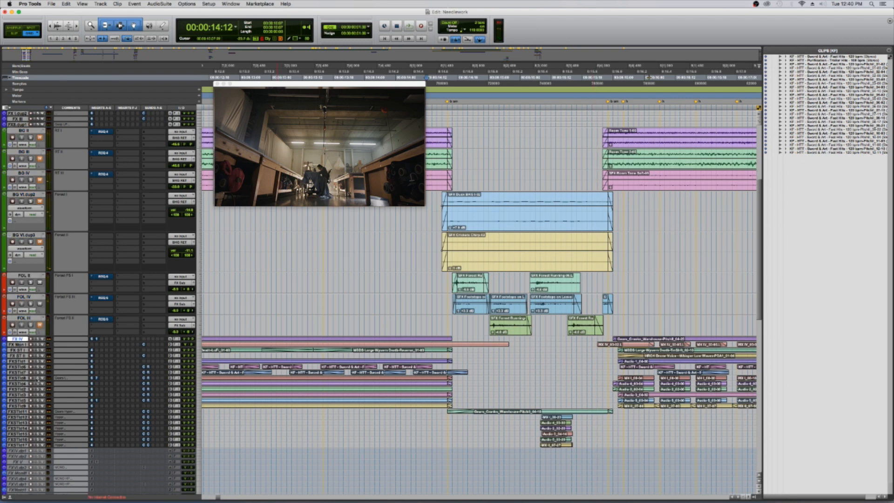
pyautogui.keyDown('shift'); pyautogui.click(23, 446); pyautogui.keyUp('shift')
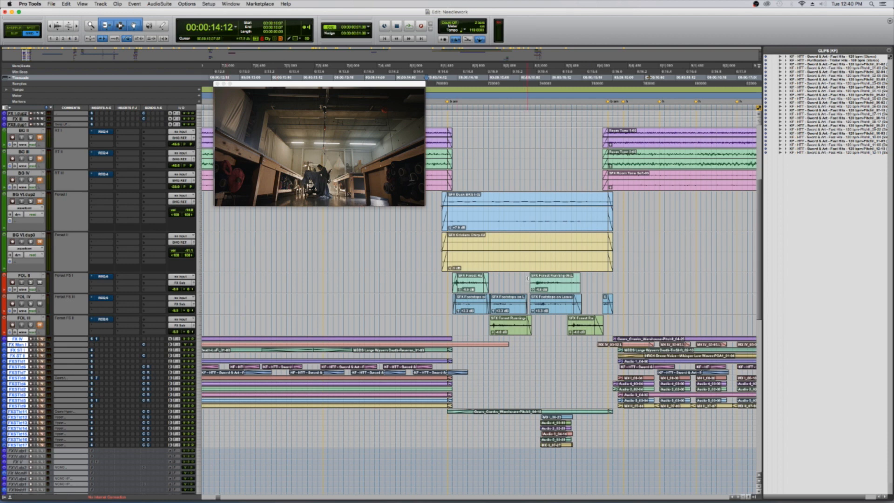
pyautogui.press('space')
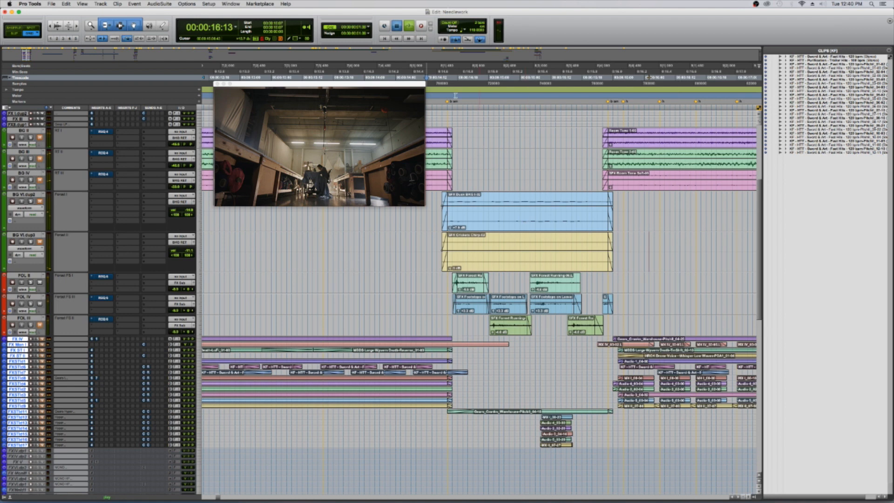
pyautogui.press('space')
# Reposition the play start in the timeline and play the forest section from 00:00:14:09.
pyautogui.moveTo(647, 86); pyautogui.dragTo(674, 88)
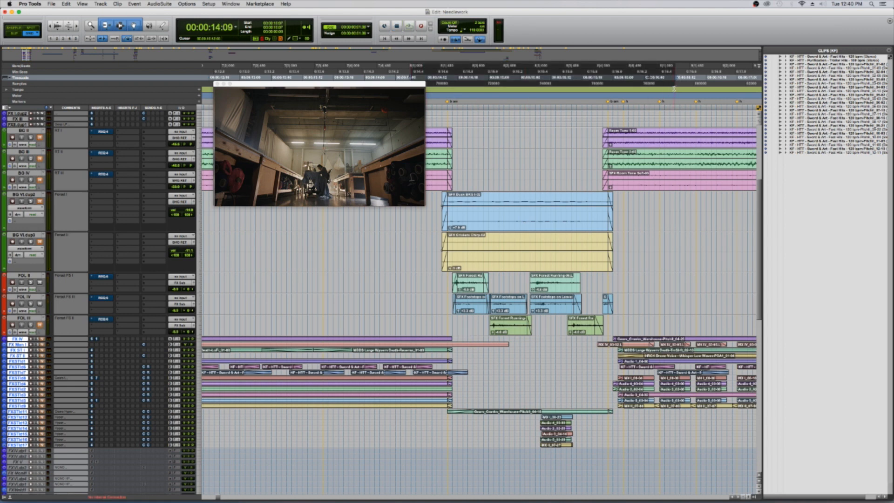
pyautogui.press('space')
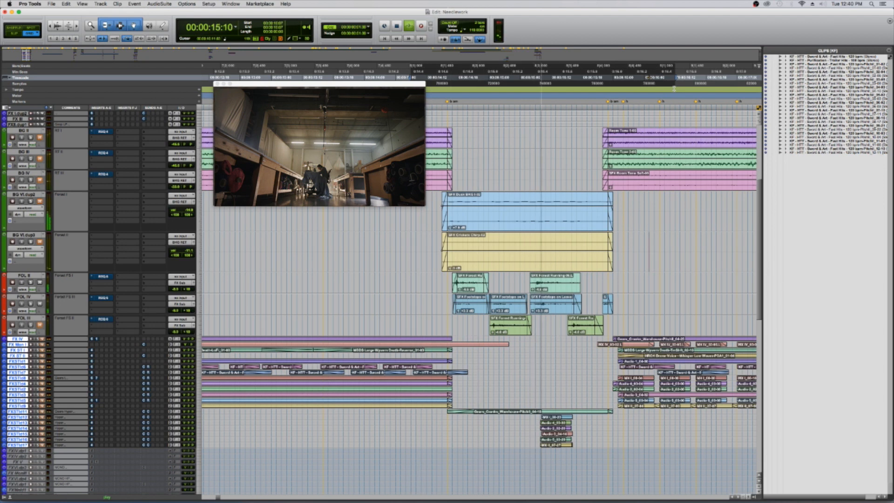
pyautogui.press('space')
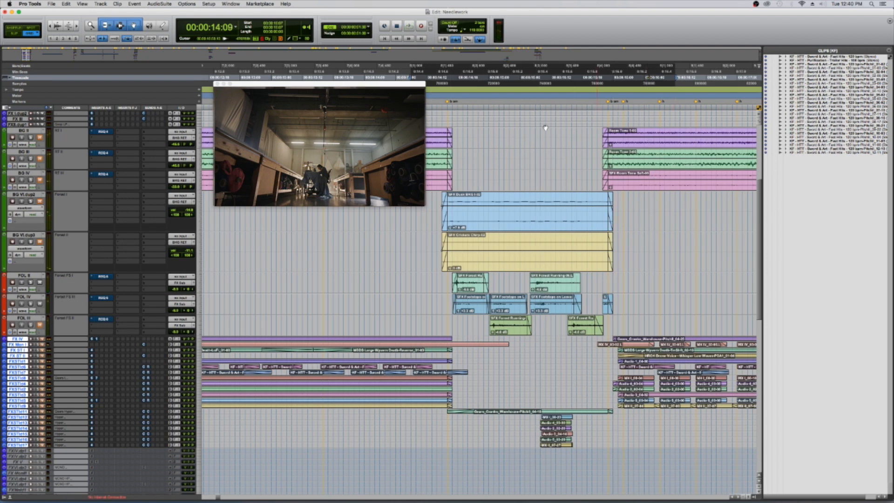
# Place the edit cursor at 00:00:14:17 and nudge frame by frame to 00:00:15:03, examining the runner's footfalls in the video.
pyautogui.click(451, 65)
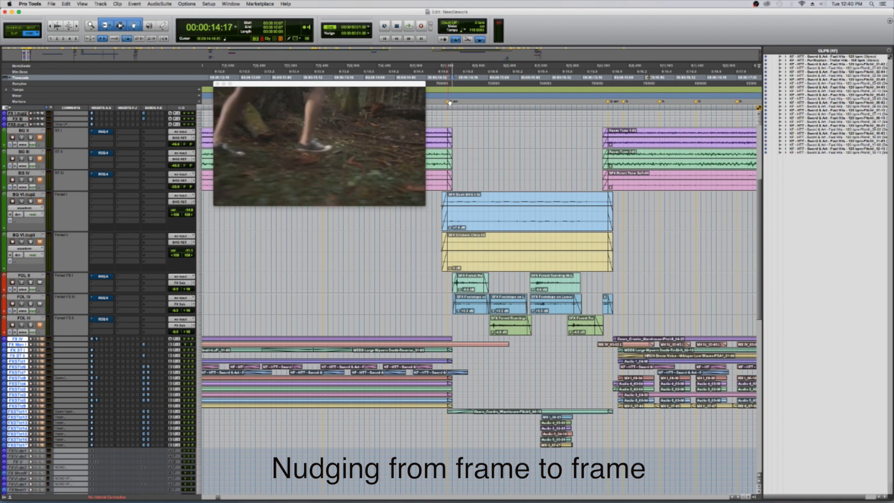
pyautogui.press('KP_Add')
pyautogui.press('KP_Add')
pyautogui.press('KP_Subtract')
pyautogui.press('KP_Add')
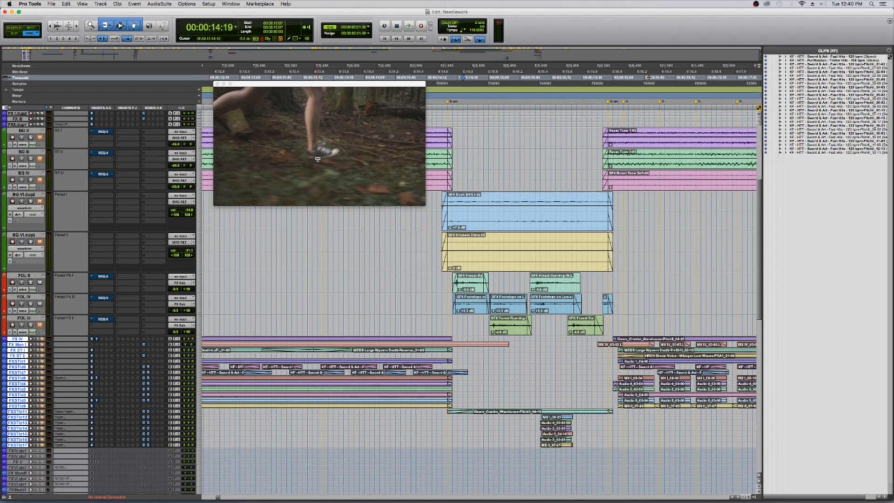
pyautogui.press('KP_Add')
pyautogui.press('KP_Add')
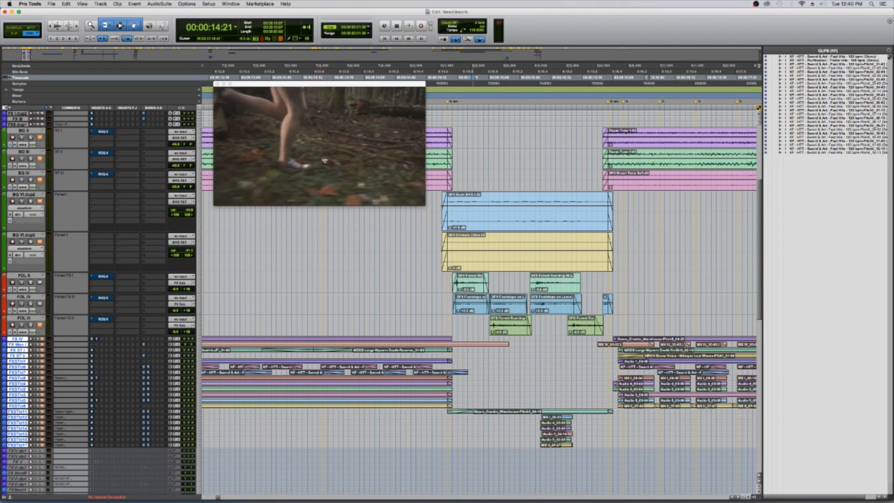
pyautogui.press('KP_Add')
pyautogui.press('KP_Add')
pyautogui.press('KP_Add')
pyautogui.press('KP_Add')
pyautogui.press('KP_Add')
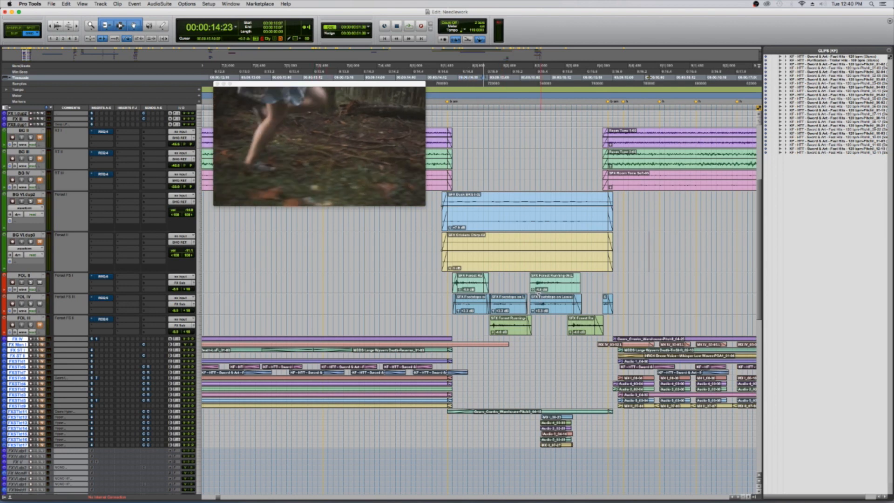
pyautogui.press('KP_Add')
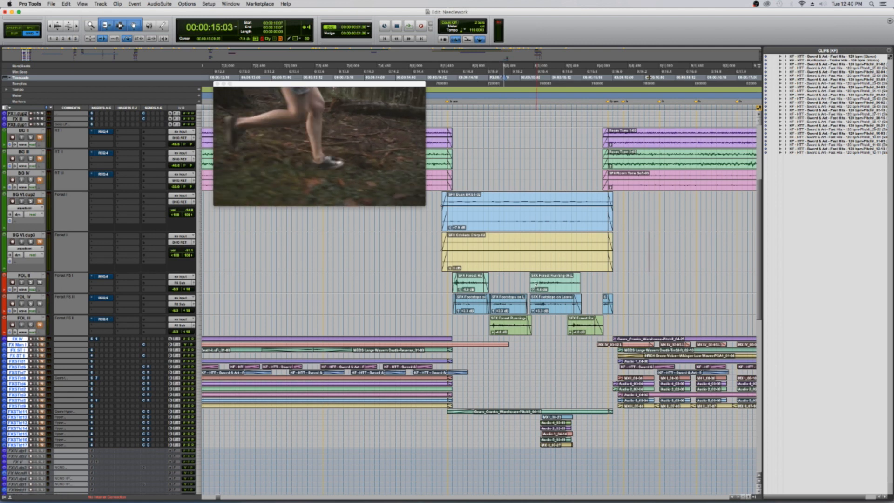
# Nudge back and forth by single frames up to 00:00:15:10 to find the frame of the runner's next footfall.
pyautogui.press('KP_Add')
pyautogui.press('KP_Add')
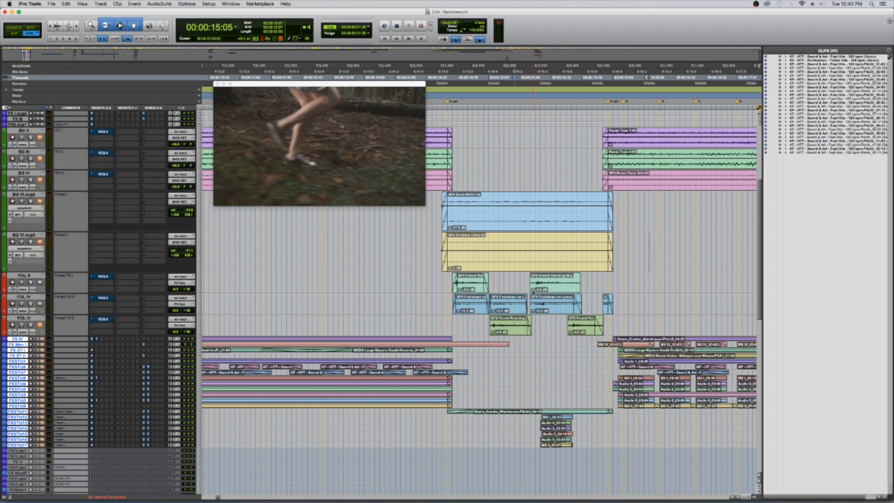
pyautogui.press('KP_Add')
pyautogui.press('KP_Add')
pyautogui.press('KP_Add')
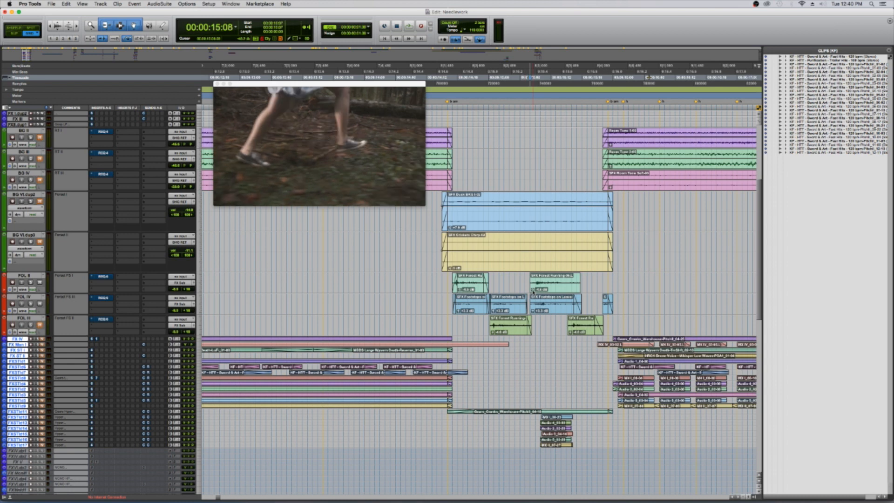
pyautogui.press('KP_Add')
pyautogui.press('KP_Add')
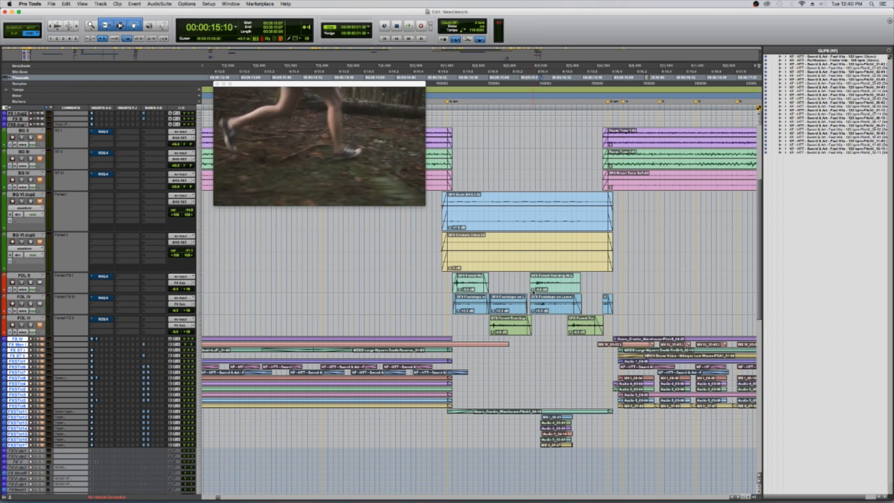
pyautogui.press('KP_Add')
pyautogui.press('KP_Subtract')
pyautogui.press('KP_Subtract')
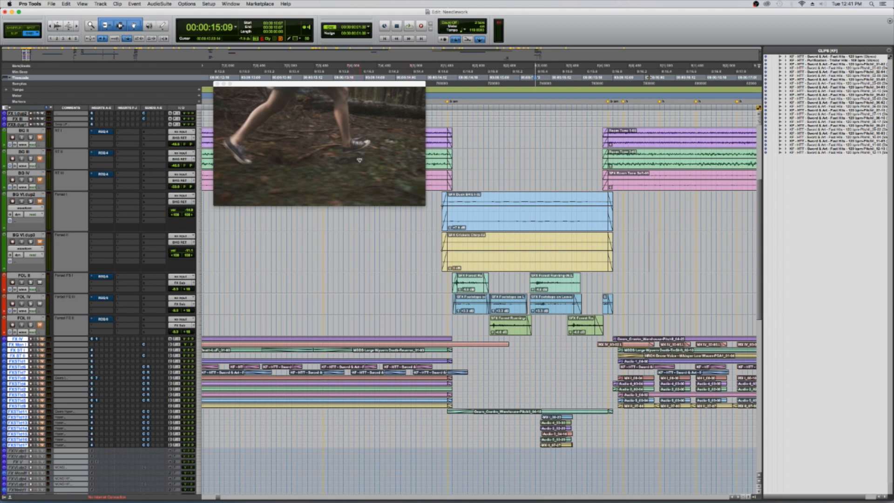
pyautogui.press('KP_Add')
pyautogui.press('KP_Add')
pyautogui.press('KP_Subtract')
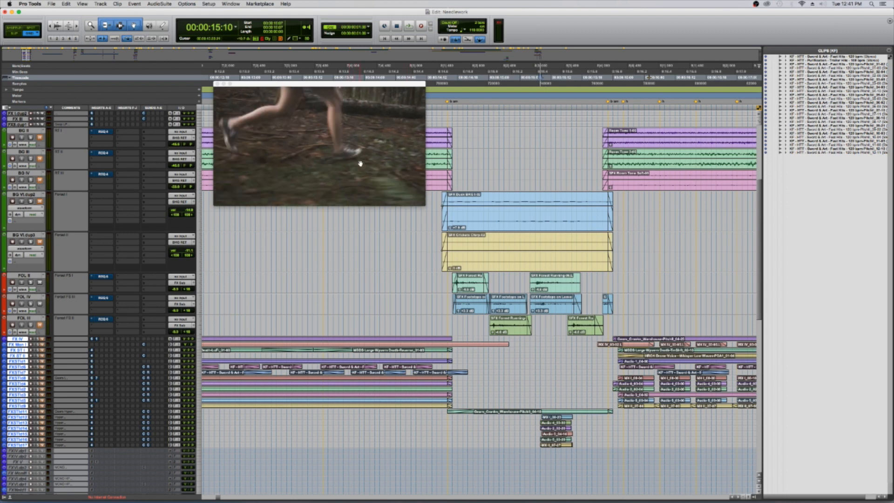
# Nudge the cursor backward frame by frame to the sewing machine shot at 00:00:14:14.
pyautogui.press('KP_Subtract')
pyautogui.press('KP_Subtract')
pyautogui.press('KP_Subtract')
pyautogui.press('KP_Subtract')
pyautogui.press('KP_Subtract')
pyautogui.press('KP_Subtract')
pyautogui.press('KP_Subtract')
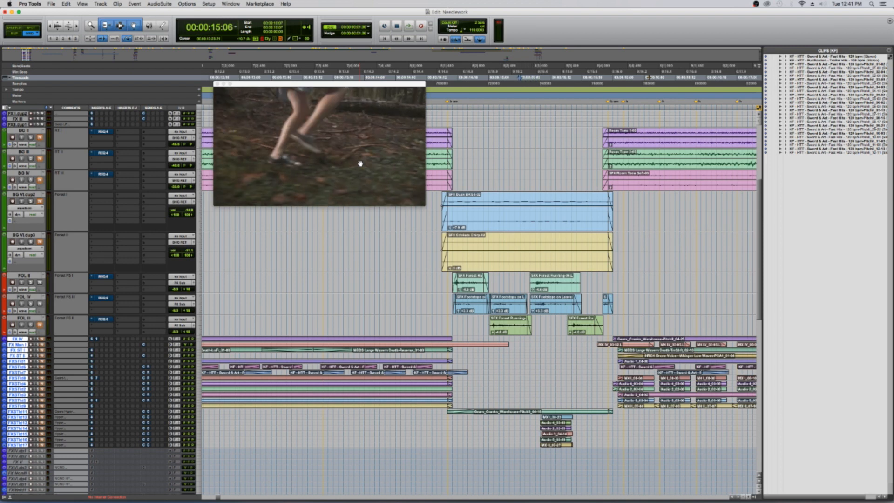
pyautogui.press('KP_Subtract')
pyautogui.press('KP_Subtract')
pyautogui.press('KP_Subtract')
pyautogui.press('KP_Subtract')
pyautogui.press('KP_Subtract')
pyautogui.press('KP_Subtract')
pyautogui.press('KP_Subtract')
pyautogui.press('KP_Subtract')
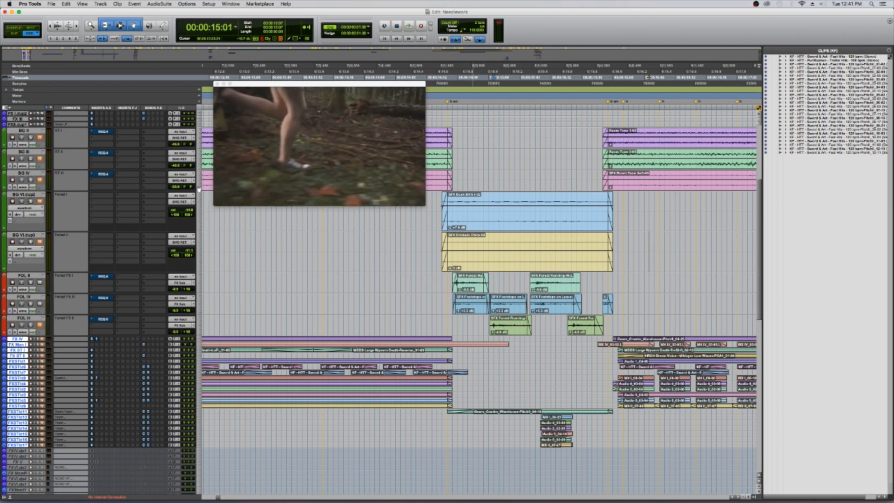
pyautogui.press('KP_Subtract')
pyautogui.press('KP_Subtract')
pyautogui.press('KP_Subtract')
pyautogui.press('KP_Subtract')
pyautogui.press('KP_Subtract')
pyautogui.press('KP_Subtract')
pyautogui.press('KP_Subtract')
pyautogui.press('KP_Subtract')
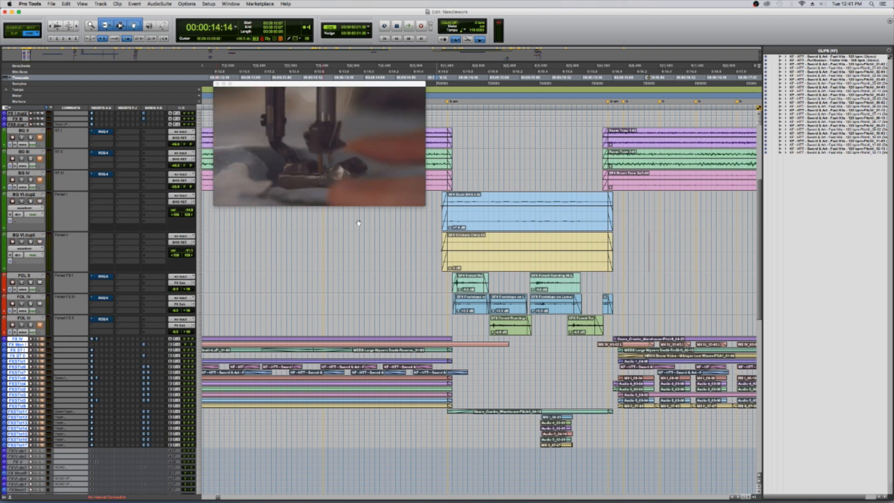
# Select the yellow crickets clip on the Forest II background track, stop playback, and toggle mute on FOL II.
pyautogui.click(503, 225)
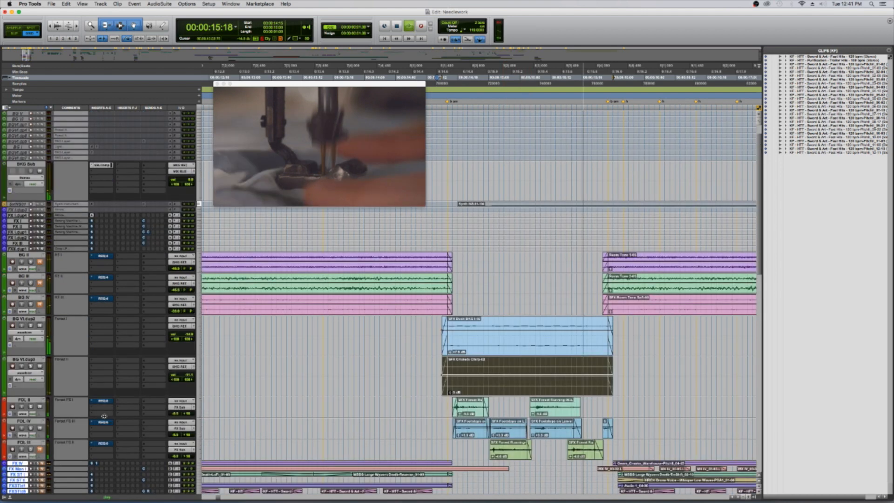
pyautogui.press('space')
pyautogui.click(39, 406)
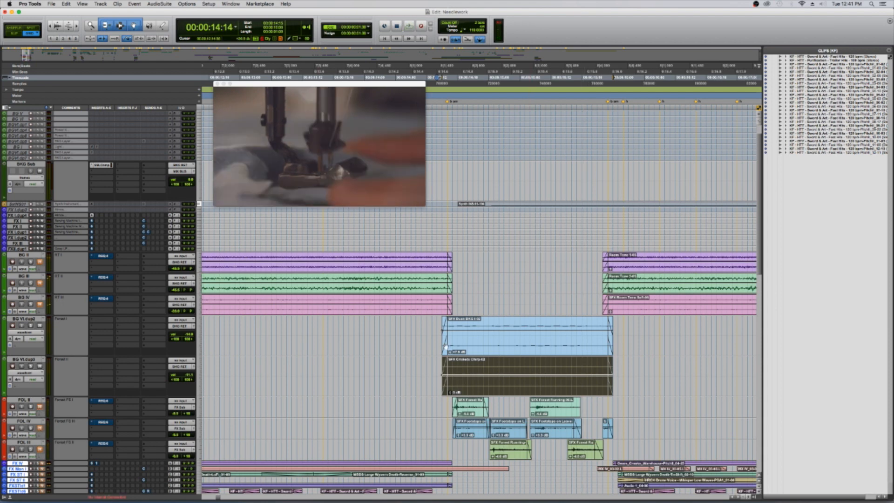
# Audition the blue Forest I background clip with raised clip gain from 00:00:14:14, and undo the gain change.
pyautogui.moveTo(510, 333); pyautogui.dragTo(512, 327)
pyautogui.press('space')
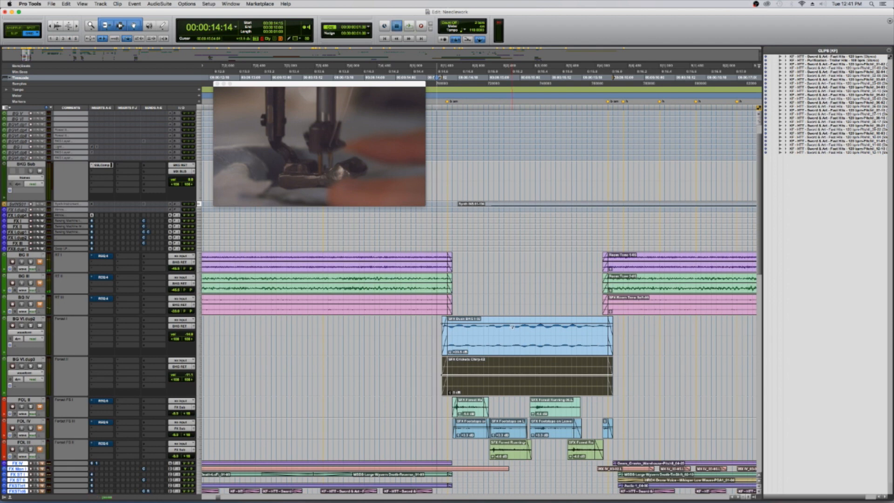
pyautogui.press('space')
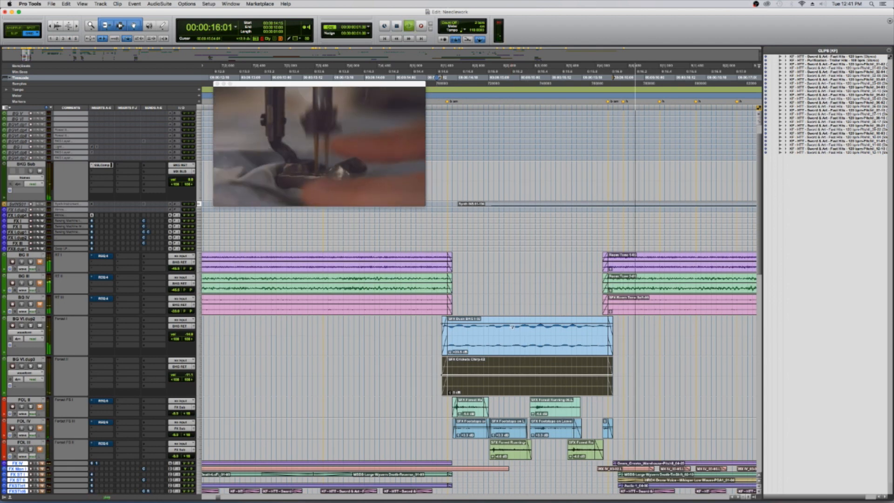
pyautogui.press('super+z')
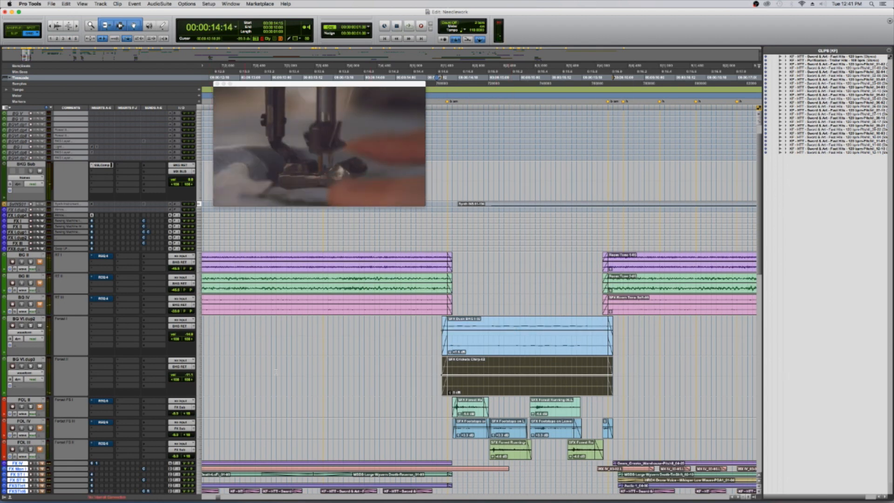
# Solo the Forest II crickets background track and audition it twice from around 00:00:14:15.
pyautogui.click(31, 367)
pyautogui.moveTo(437, 77); pyautogui.dragTo(441, 78)
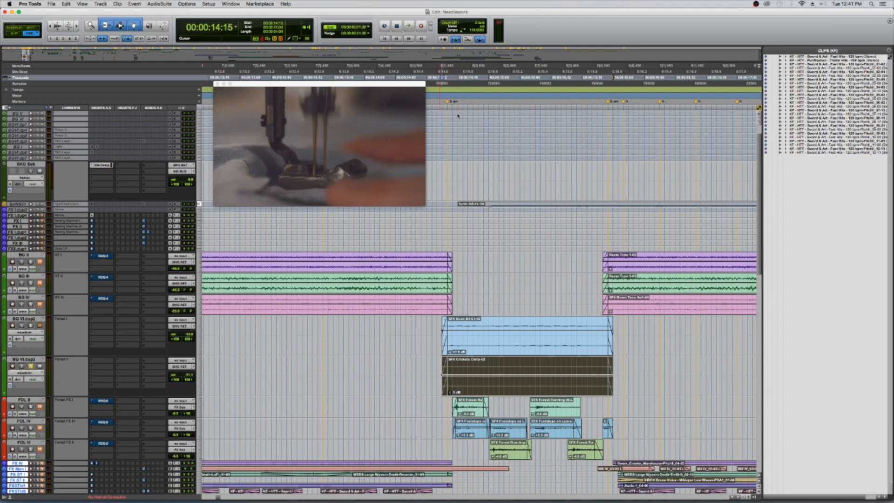
pyautogui.press('space')
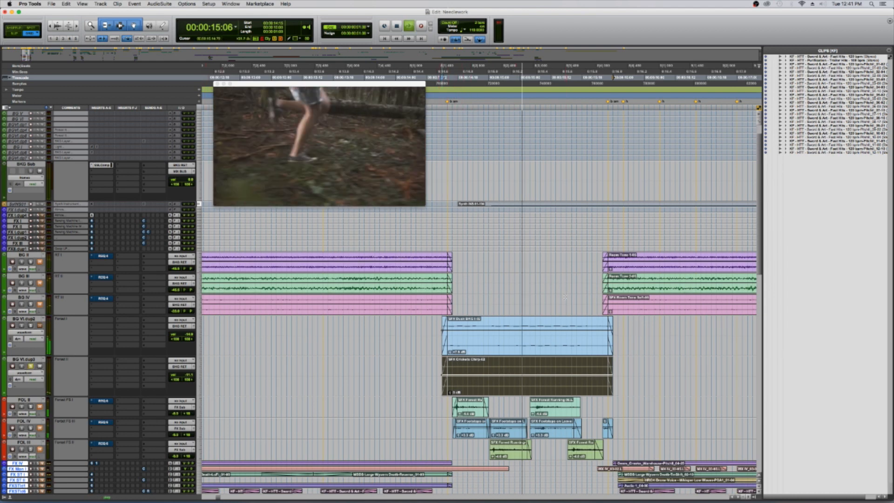
pyautogui.press('space')
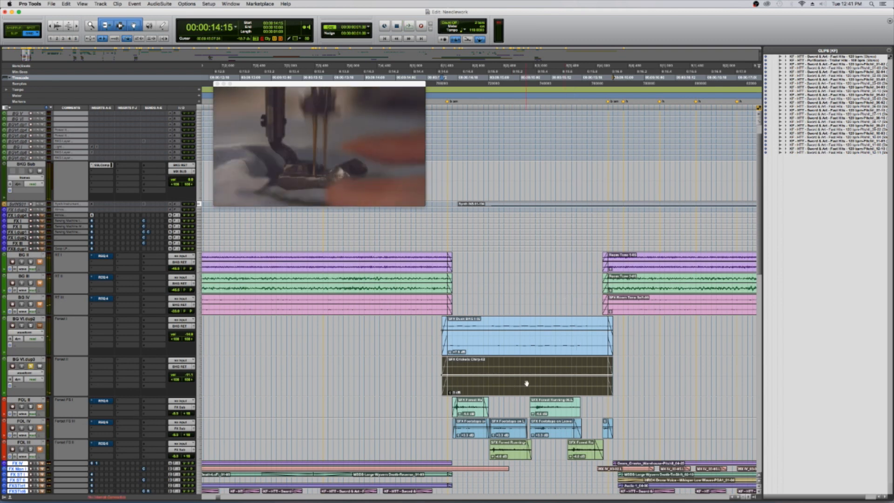
pyautogui.press('space')
pyautogui.press('space')
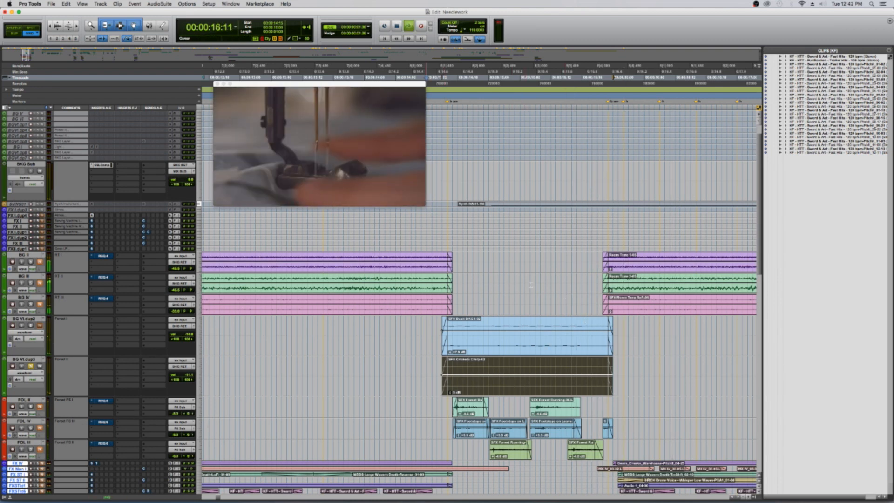
# Unsolo the Forest II crickets track and play the forest section from 00:00:14:12.
pyautogui.click(31, 366)
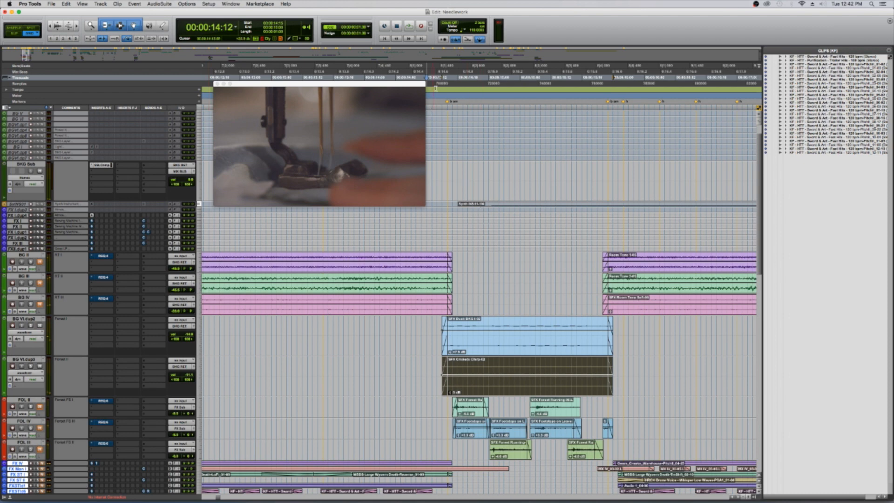
pyautogui.press('space')
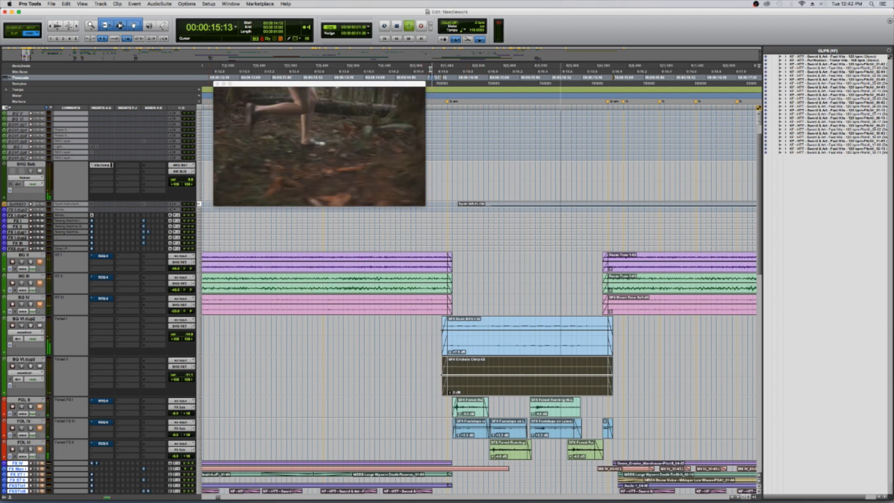
pyautogui.press('space')
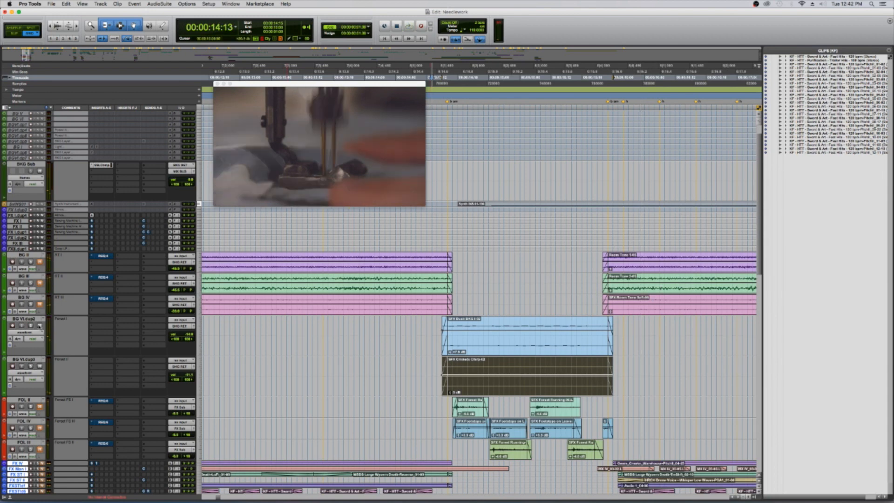
# Play the forest section from 00:00:14:11.
pyautogui.click(39, 305)
pyautogui.click(423, 76)
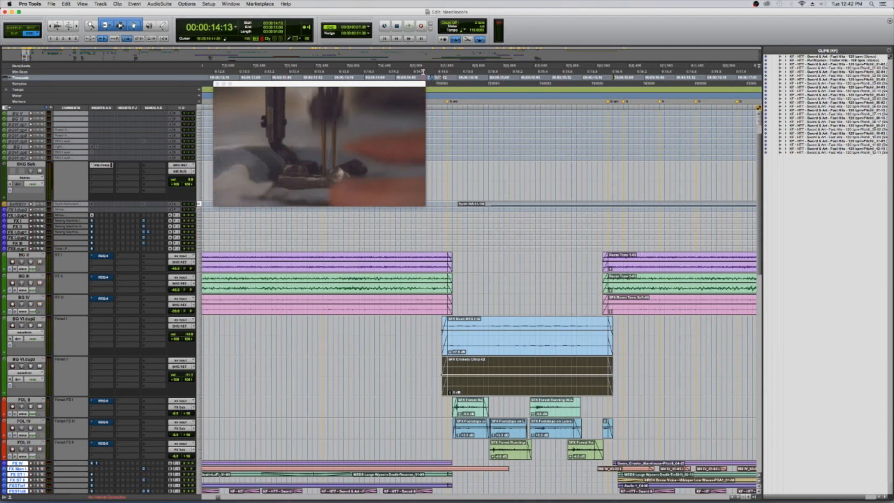
pyautogui.press('space')
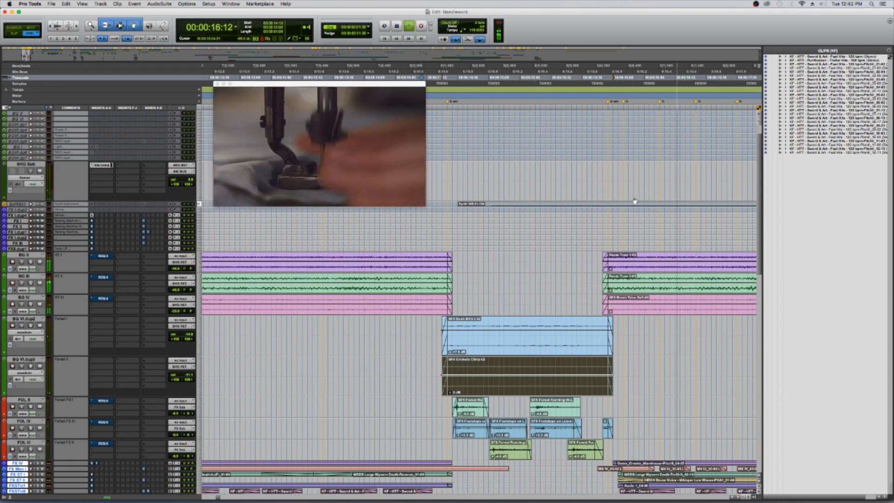
pyautogui.press('space')
# Select the forest background and foley clips across the BG VI and FOL tracks, and clear the selection.
pyautogui.scroll(-2, 544, 293)
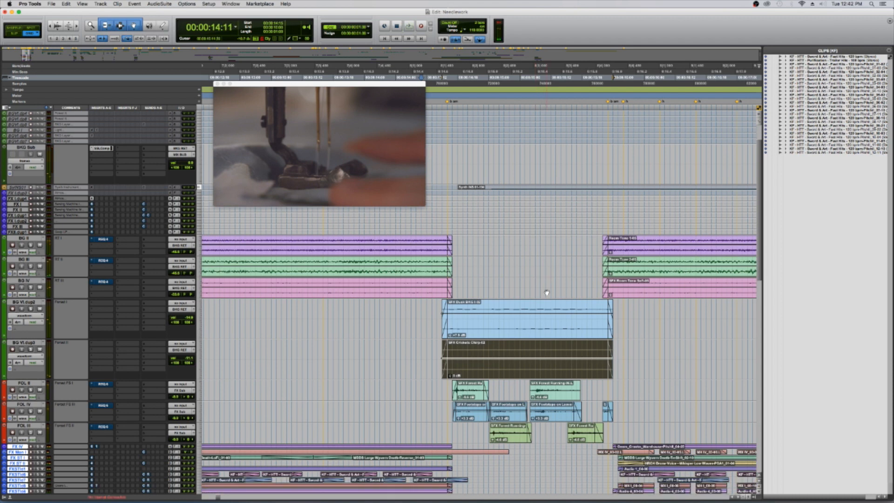
pyautogui.scroll(-2, 547, 293)
pyautogui.moveTo(637, 288); pyautogui.dragTo(416, 426)
pyautogui.scroll(-8, 549, 262)
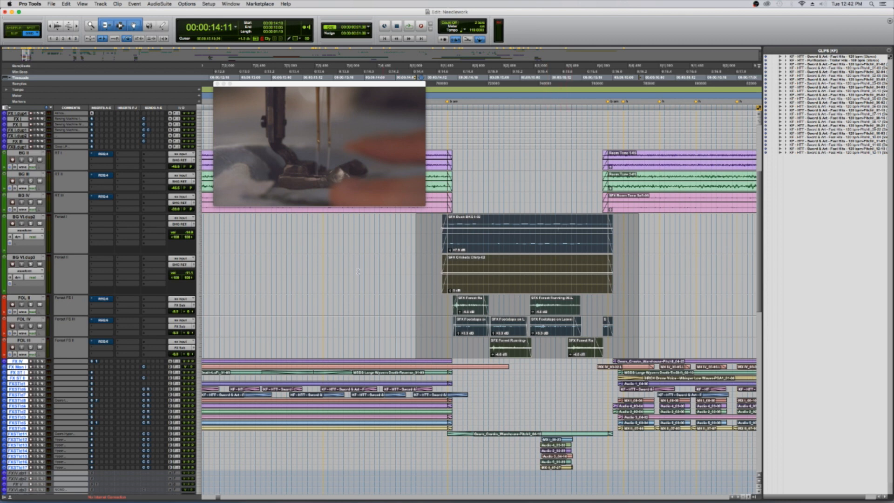
pyautogui.click(385, 271)
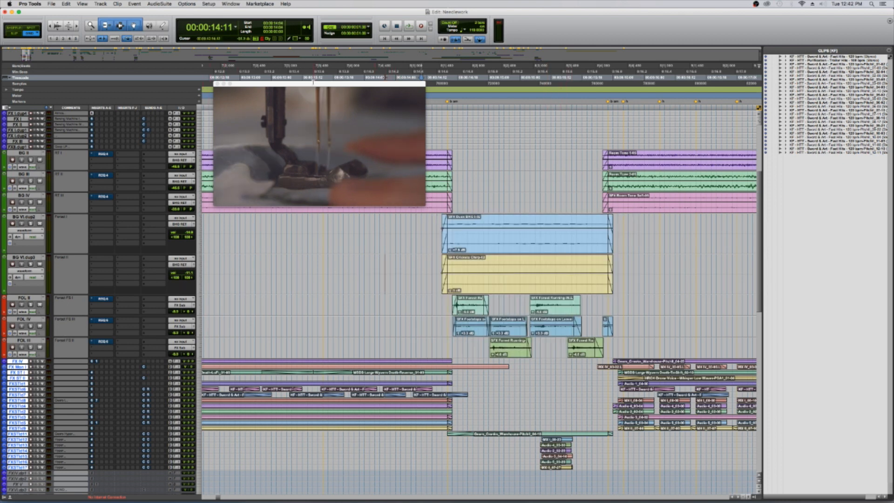
# Move the video window clear of the clips and bring the next forest section into view.
pyautogui.moveTo(313, 85); pyautogui.dragTo(557, 90)
pyautogui.click(560, 271)
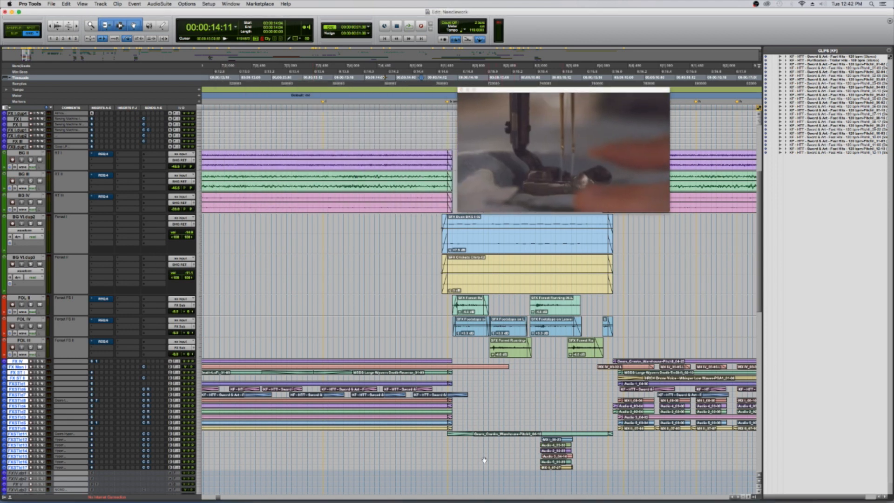
pyautogui.press('super+bracketleft')
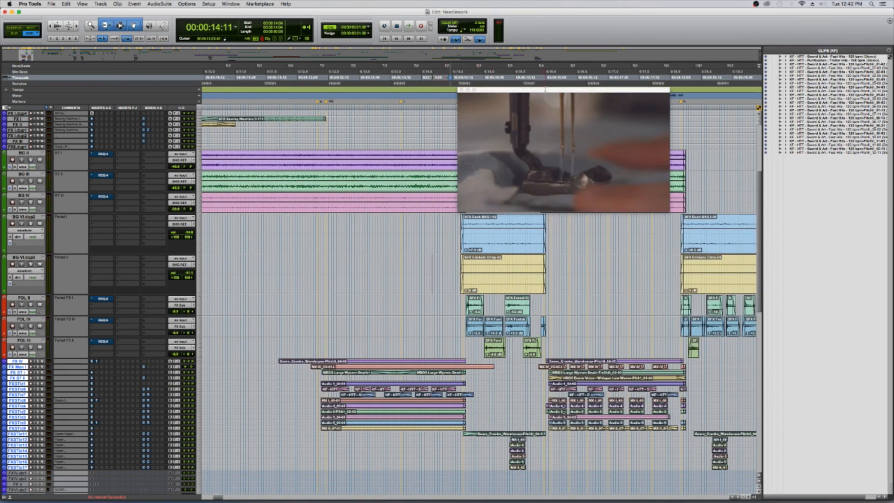
pyautogui.moveTo(546, 93); pyautogui.dragTo(650, 92)
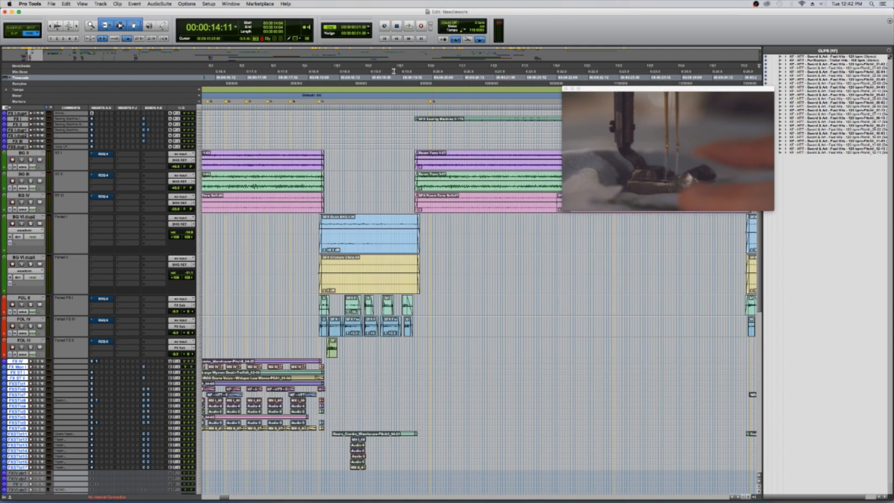
# Play the second forest section from 00:00:18:02.
pyautogui.click(313, 72)
pyautogui.press('space')
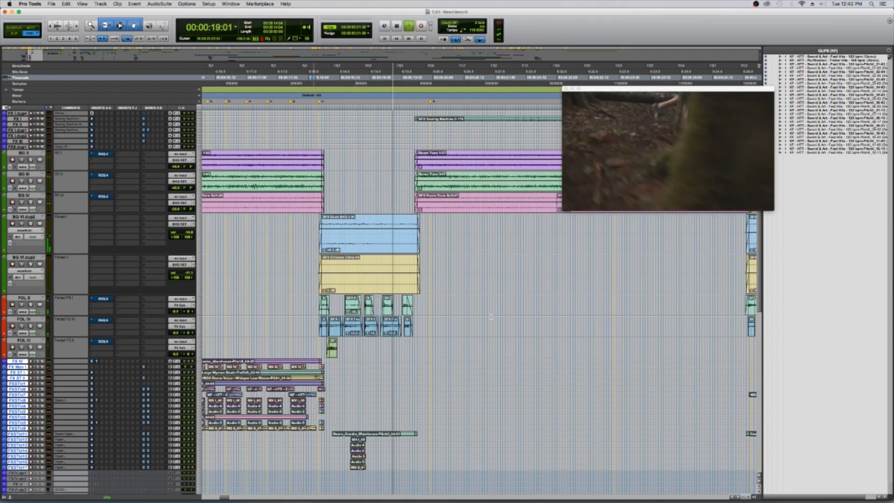
pyautogui.press('space')
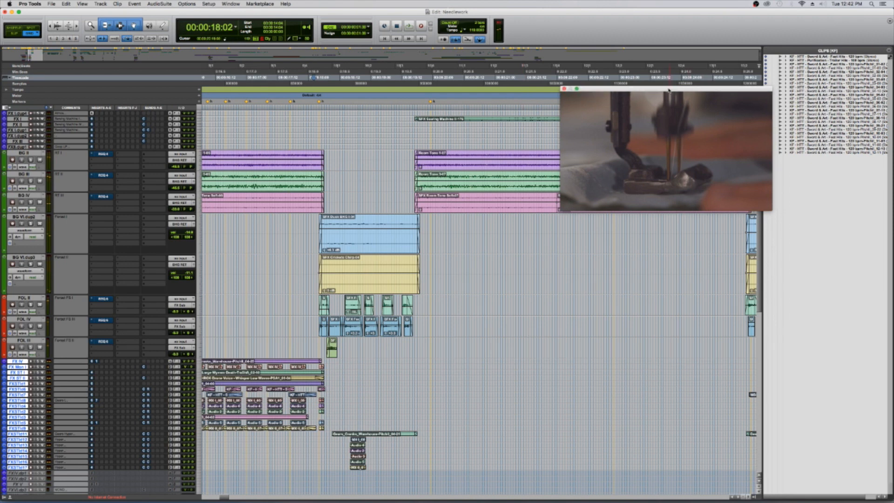
# Reposition and enlarge the video window, and replay the second forest section from 00:00:18:06.
pyautogui.moveTo(671, 93); pyautogui.dragTo(391, 189)
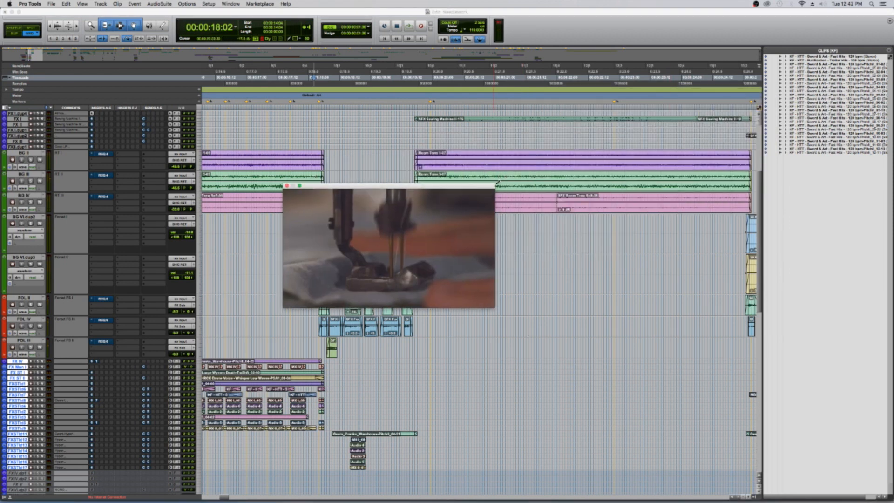
pyautogui.moveTo(494, 185); pyautogui.dragTo(592, 130)
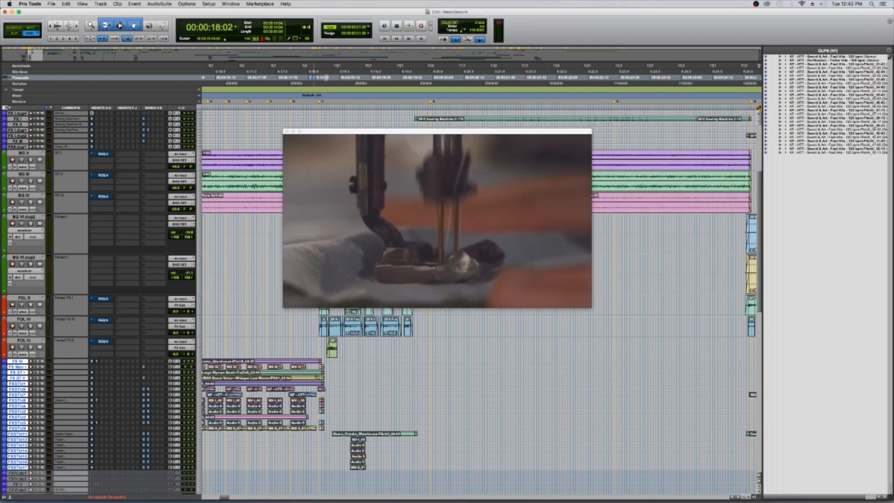
pyautogui.click(325, 82)
pyautogui.press('space')
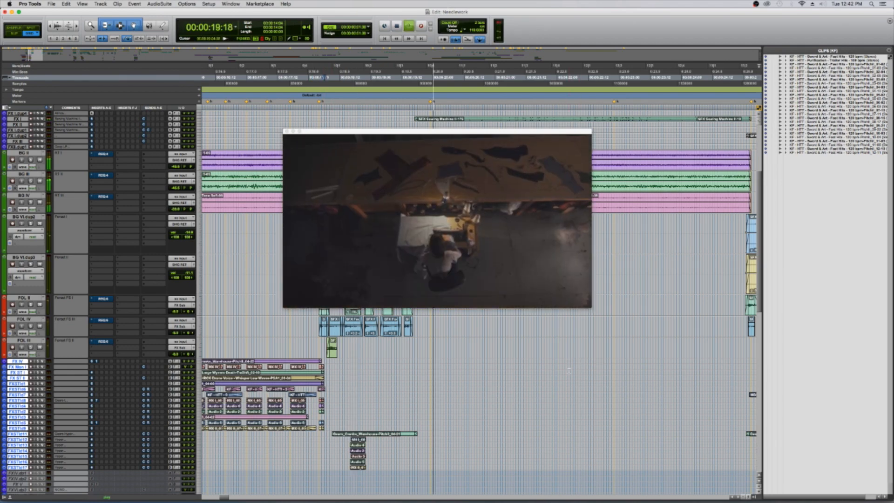
pyautogui.click(323, 72)
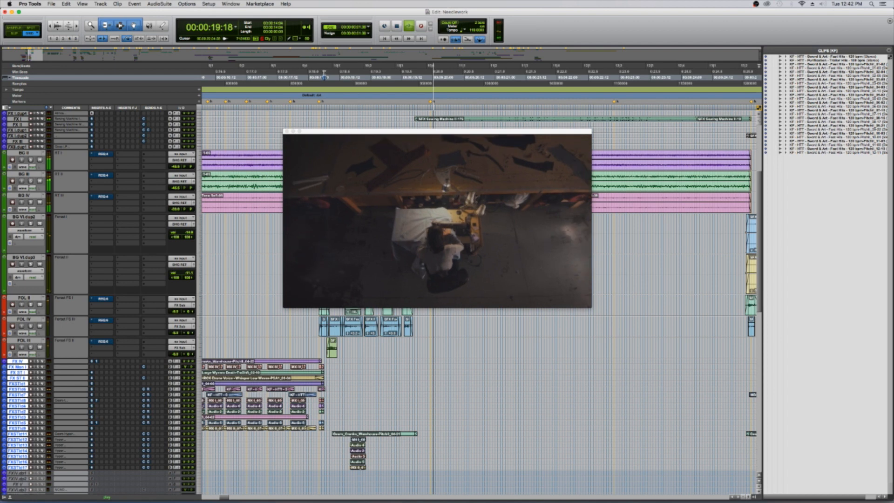
pyautogui.press('space')
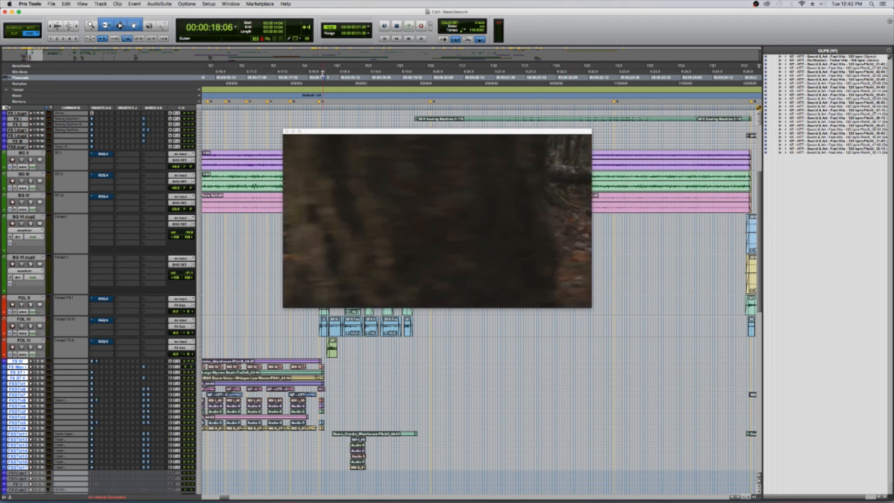
pyautogui.press('space')
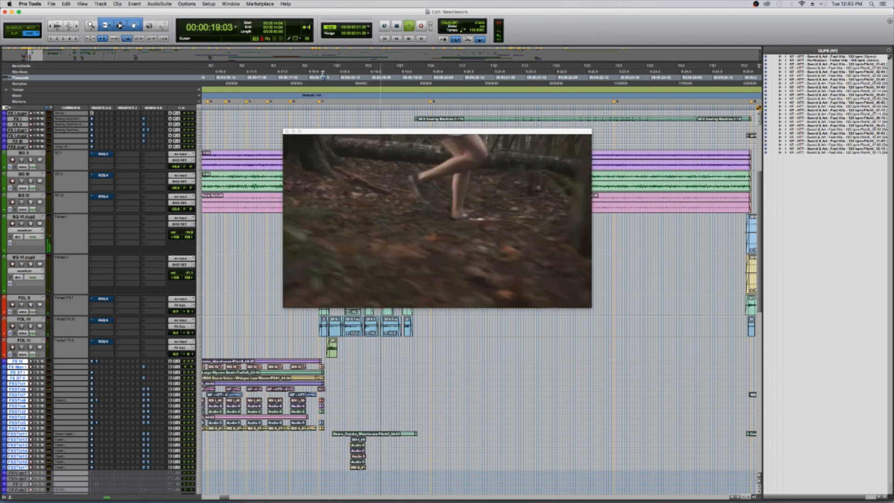
pyautogui.press('space')
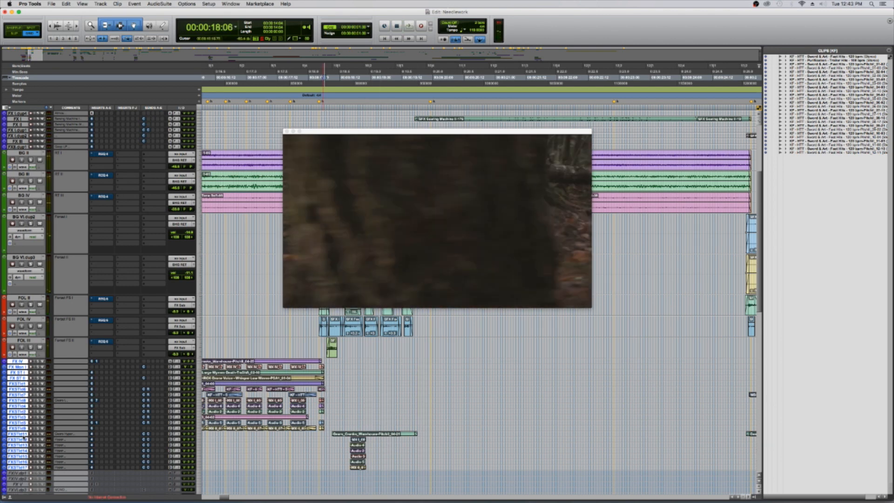
# Select the FX ST tracks dup11 through dup17 and increase their track height.
pyautogui.click(22, 434)
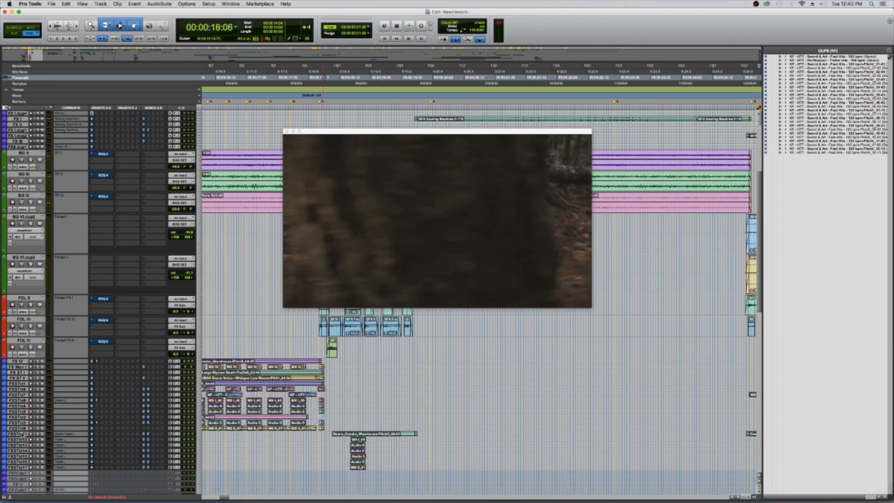
pyautogui.click(22, 434)
pyautogui.keyDown('shift'); pyautogui.click(22, 467); pyautogui.keyUp('shift')
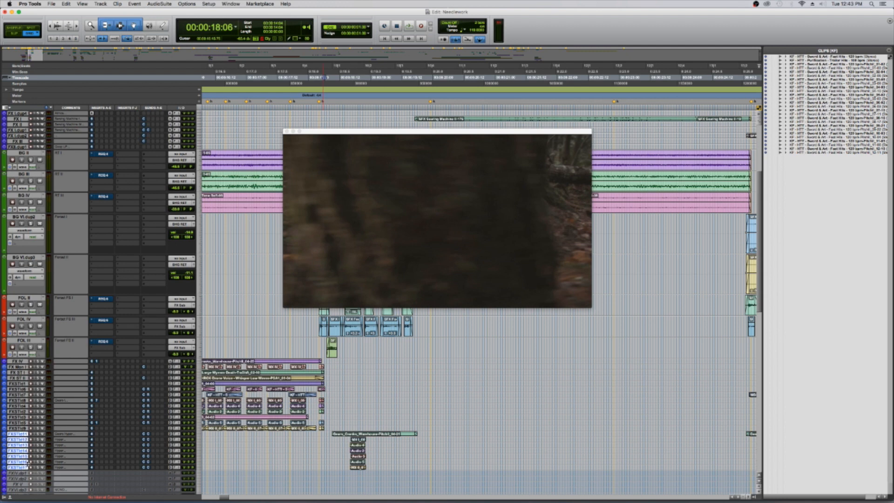
pyautogui.hotkey('ctrl', 'Up')
pyautogui.hotkey('ctrl', 'Up')
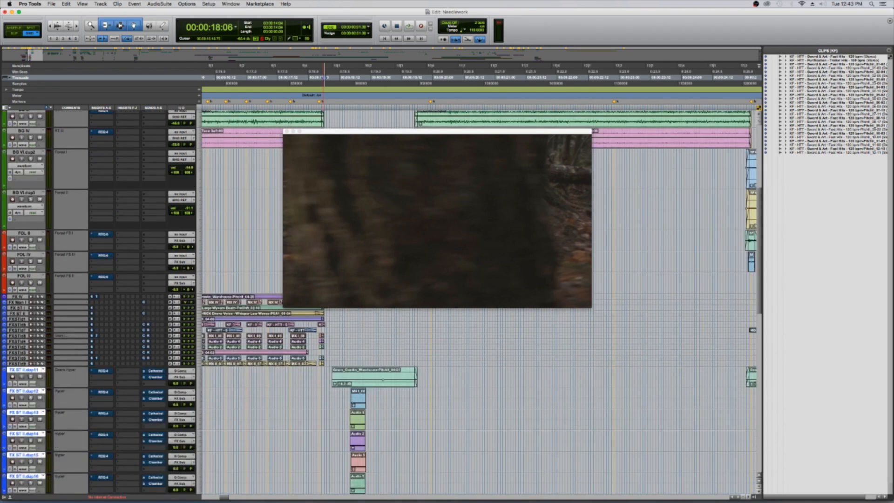
pyautogui.scroll(-5, 419, 414)
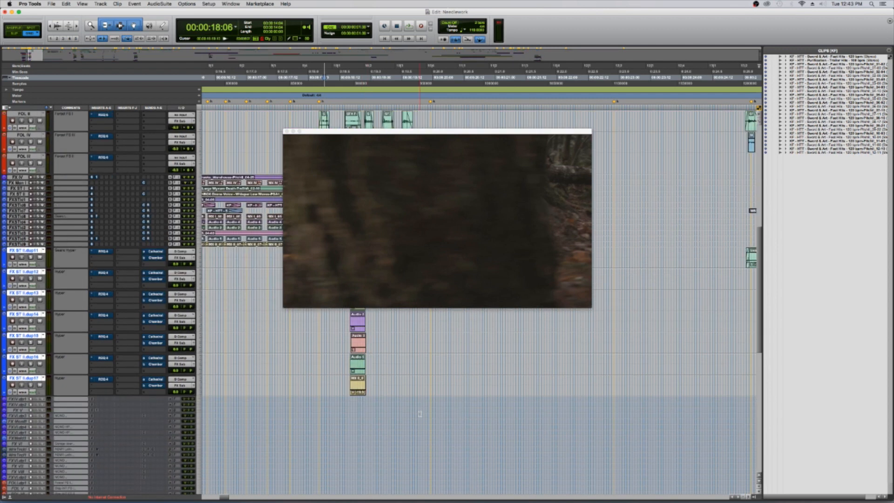
# Move the enlarged video window away from the second forest section's effects clips.
pyautogui.moveTo(441, 132); pyautogui.dragTo(652, 99)
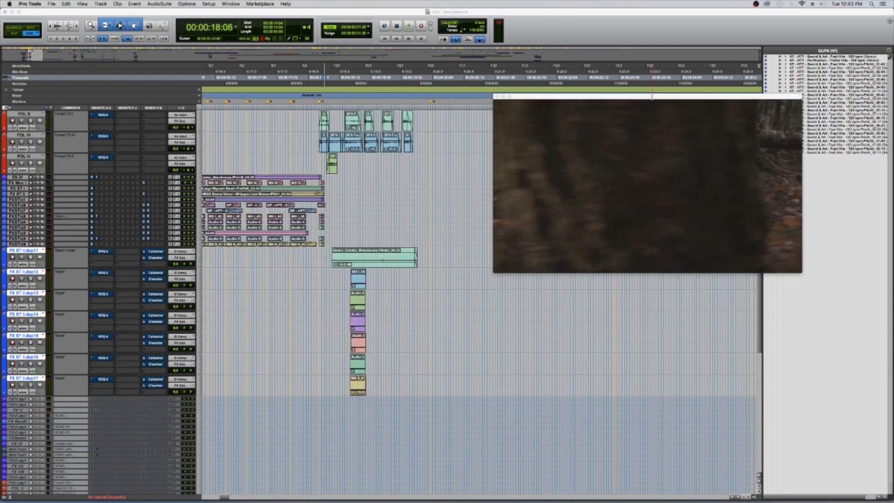
pyautogui.moveTo(559, 97); pyautogui.dragTo(520, 174)
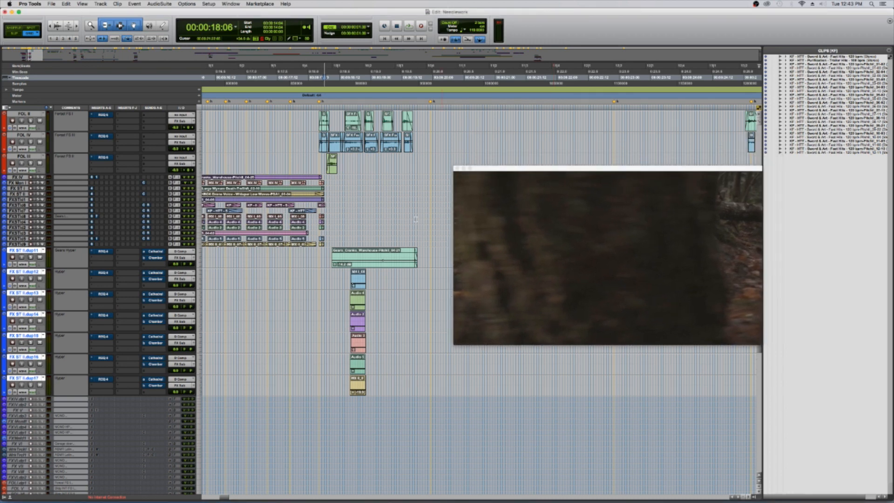
pyautogui.scroll(5, 438, 224)
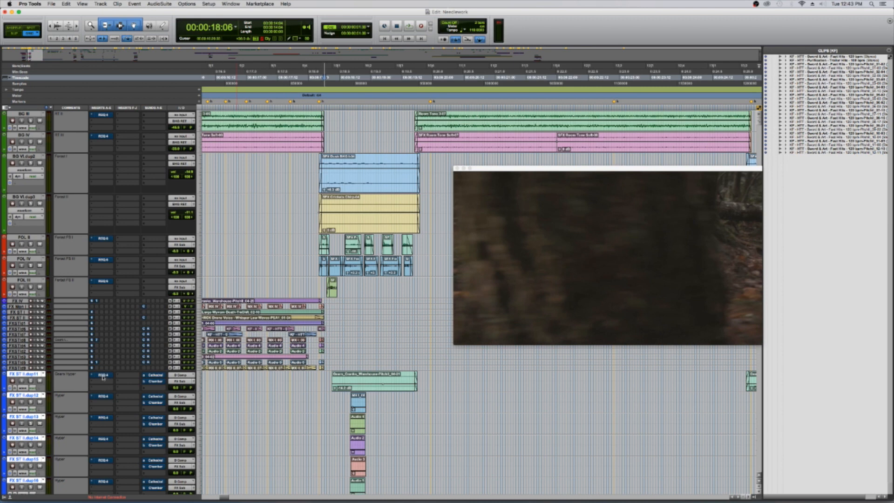
pyautogui.scroll(-2, 418, 196)
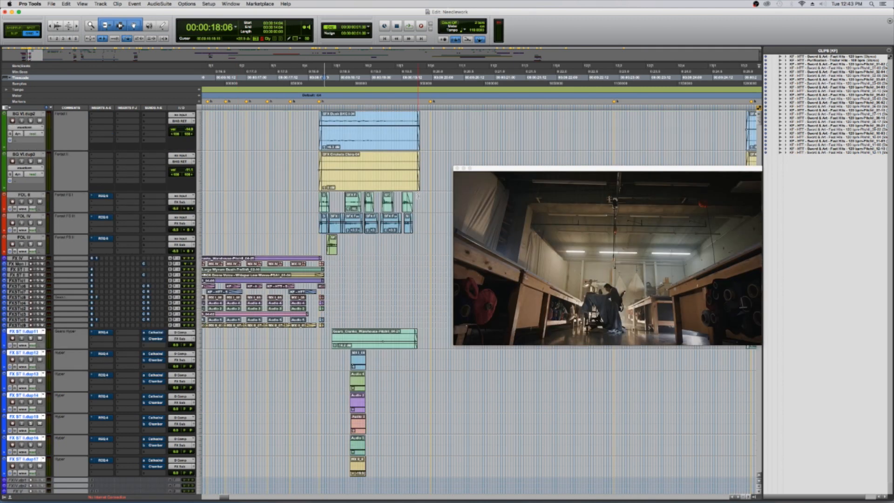
# Play the second forest section with its gears and hyper effects from 00:00:18:02.
pyautogui.click(314, 77)
pyautogui.press('space')
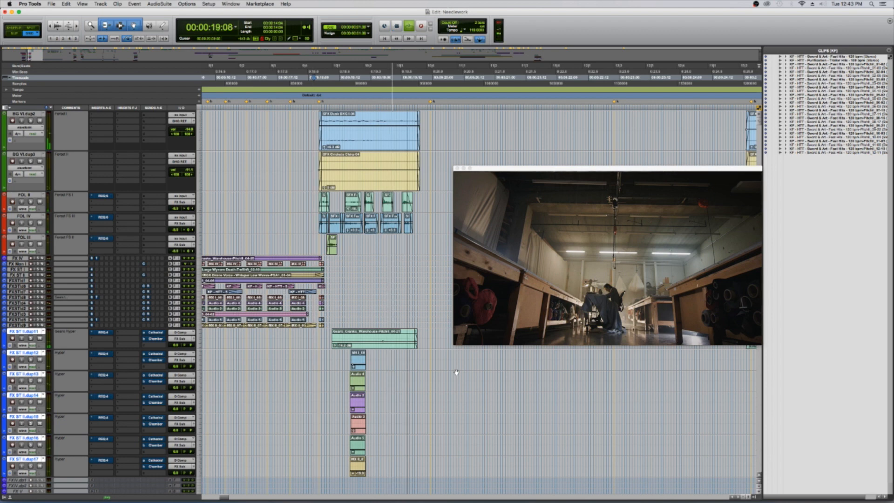
pyautogui.press('space')
# Select the Gears_Cranks_Warehouse clip, replay the section from 00:00:18:02, and mark the section's range on the timeline.
pyautogui.click(389, 347)
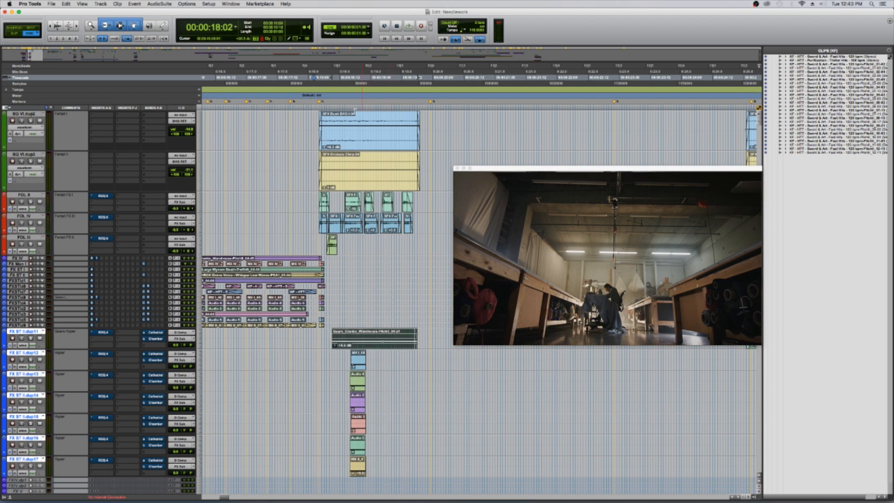
pyautogui.press('space')
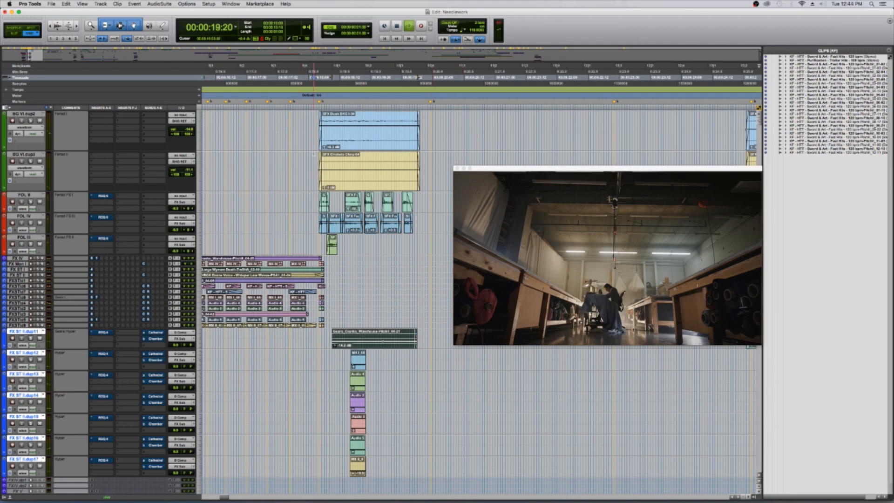
pyautogui.press('space')
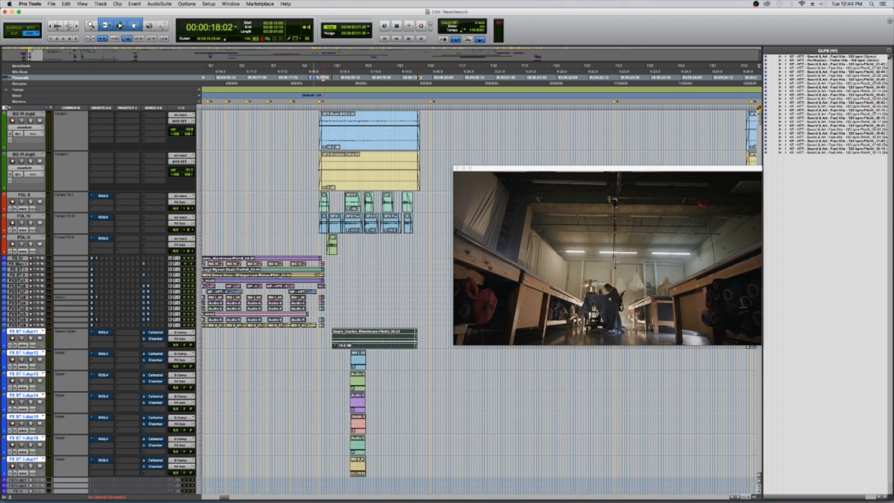
pyautogui.moveTo(316, 69); pyautogui.dragTo(422, 77)
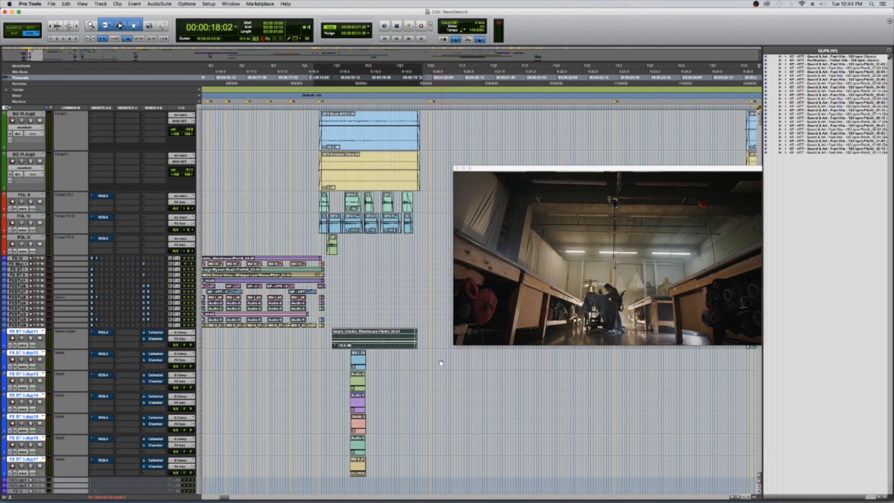
# Take the REQ 4 inserts out of bypass on all tracks and inspect the EQ curves on FX ST dup11, dup12 and dup13.
pyautogui.keyDown('super'); pyautogui.click(106, 333); pyautogui.keyUp('super')
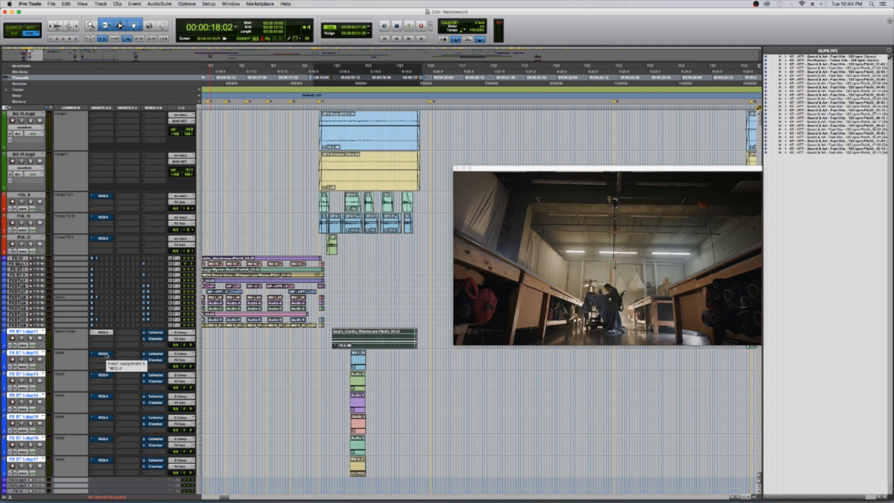
pyautogui.keyDown('alt'); pyautogui.keyDown('super'); pyautogui.click(106, 355); pyautogui.keyUp('super'); pyautogui.keyUp('alt')
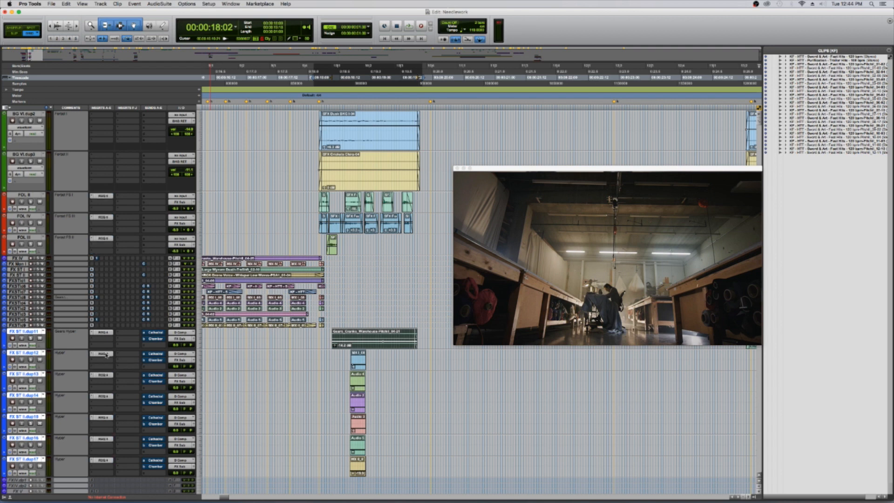
pyautogui.click(106, 333)
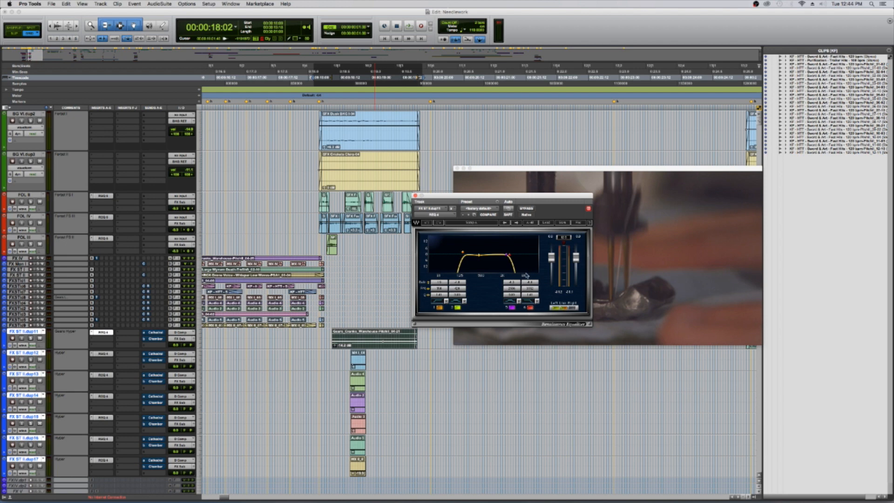
pyautogui.click(108, 354)
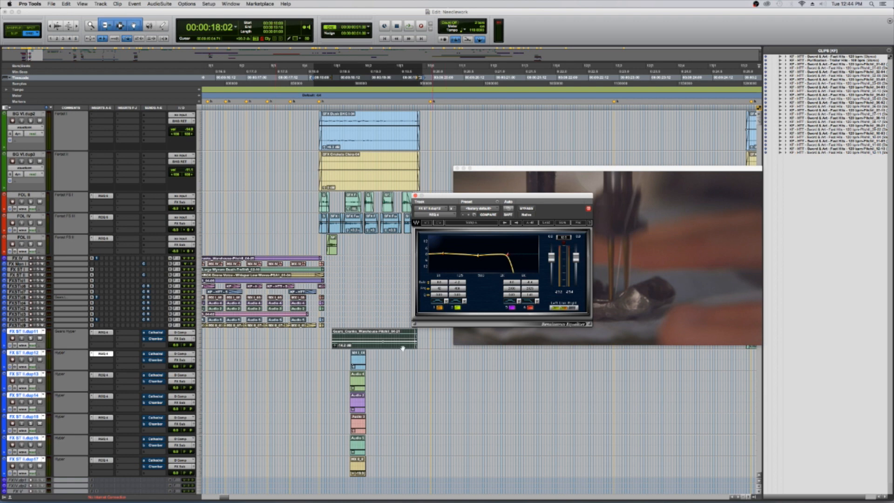
pyautogui.click(103, 374)
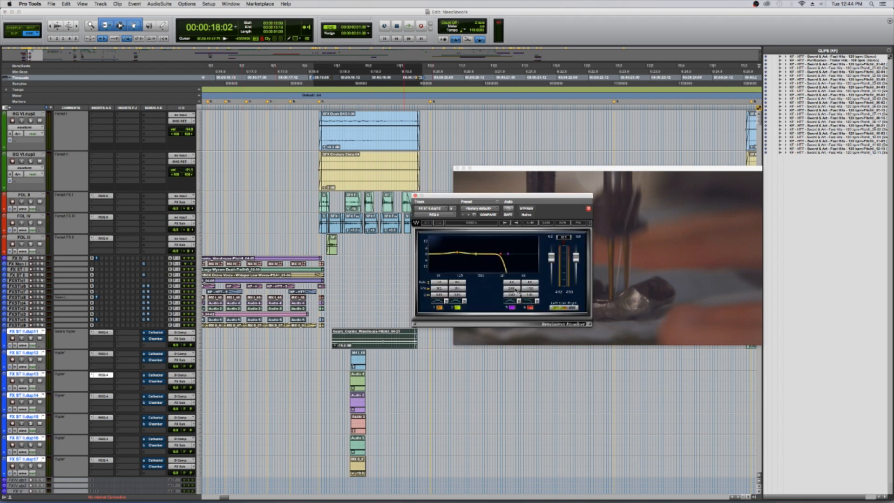
# Inspect the REQ 4 EQ curves on FX ST dup14, dup15, dup16 and dup17.
pyautogui.click(111, 396)
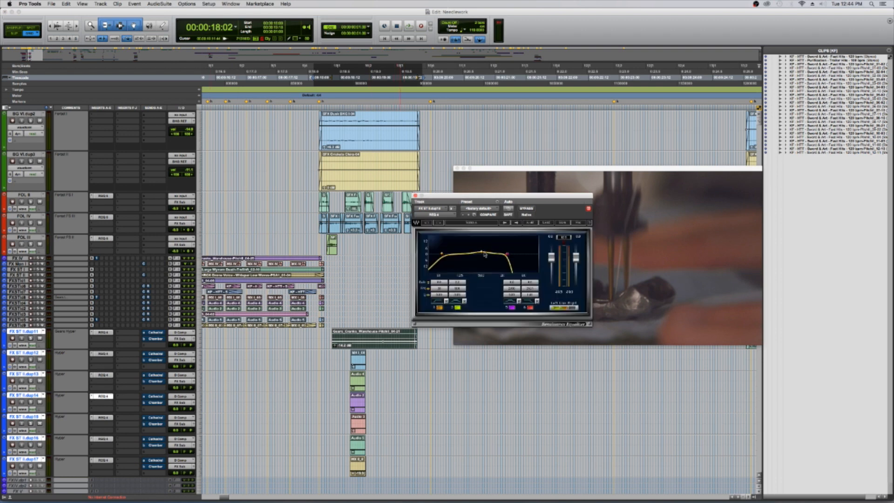
pyautogui.click(104, 418)
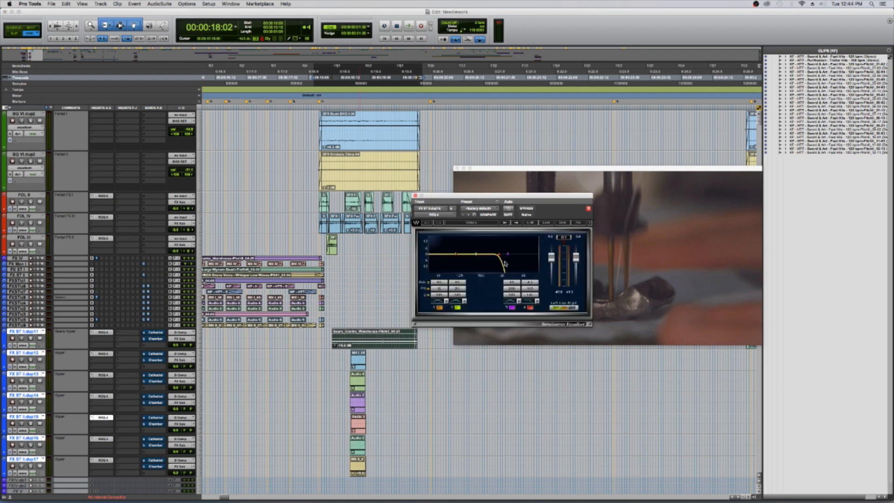
pyautogui.click(113, 439)
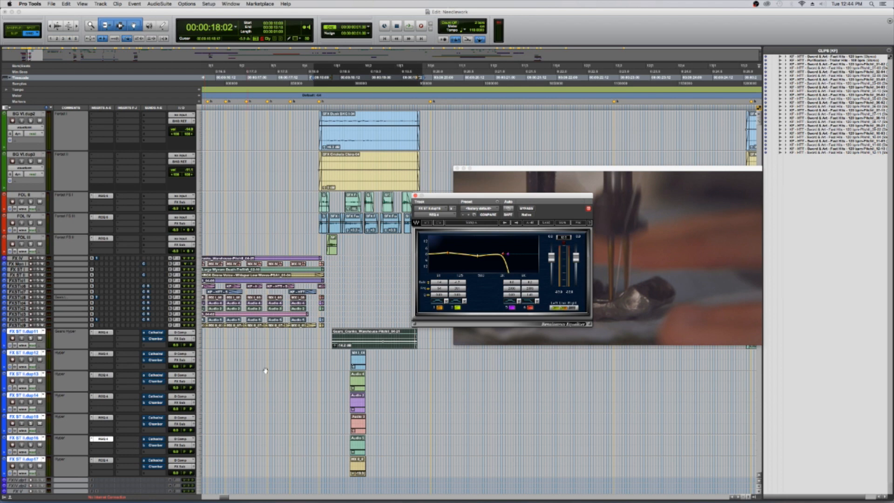
pyautogui.click(103, 460)
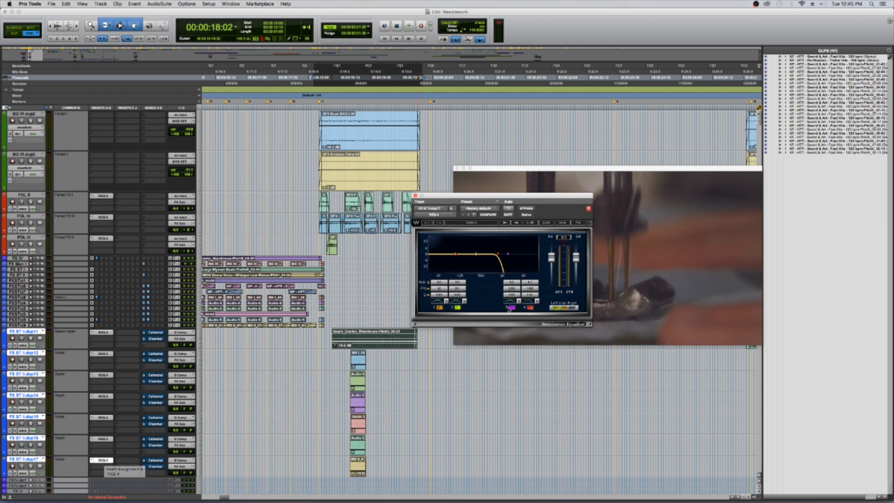
pyautogui.moveTo(498, 254); pyautogui.dragTo(498, 254)
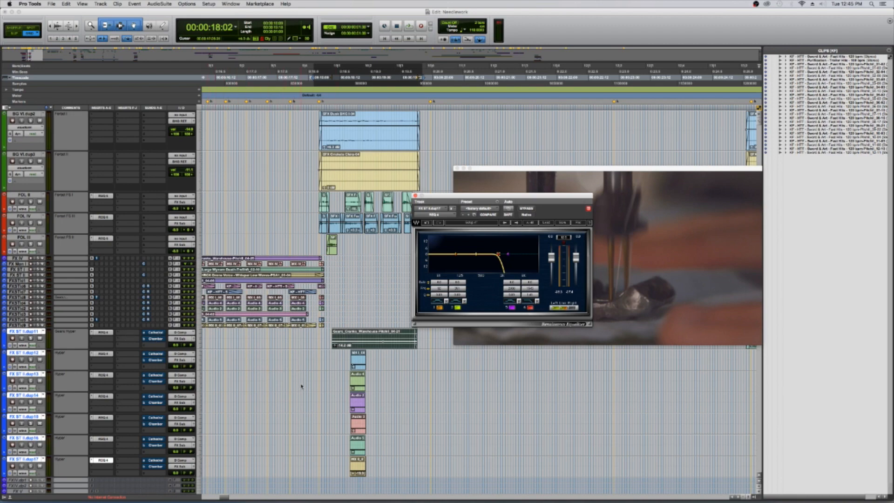
# Examine the Manny Marroquin Reverb insert on the Chamber return track and close its window.
pyautogui.scroll(-15, 305, 381)
pyautogui.scroll(-5, 301, 396)
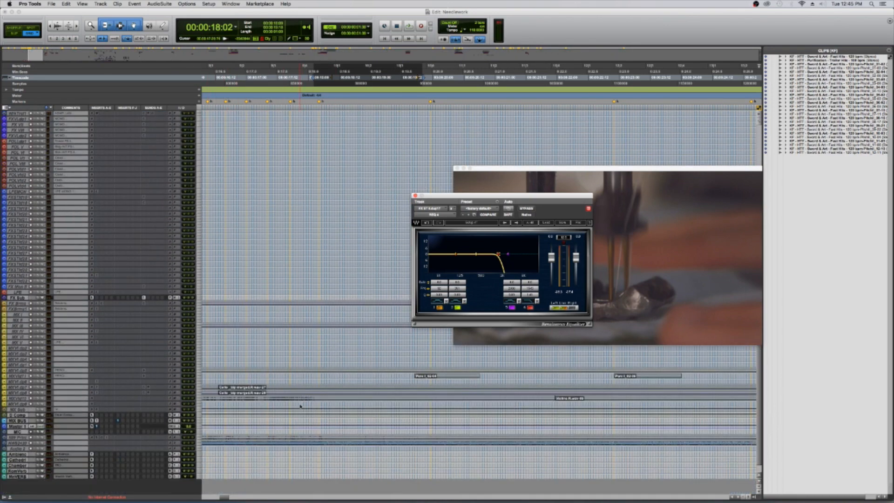
pyautogui.scroll(3, 267, 432)
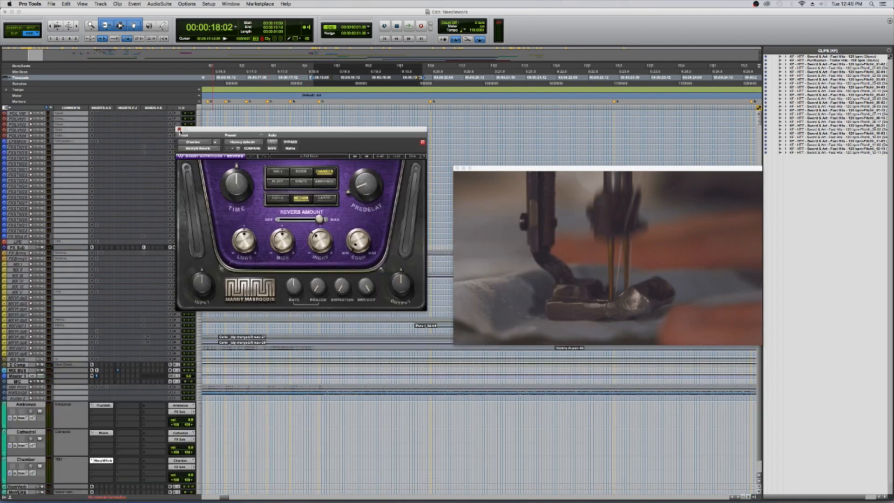
pyautogui.click(179, 130)
pyautogui.scroll(10, 373, 386)
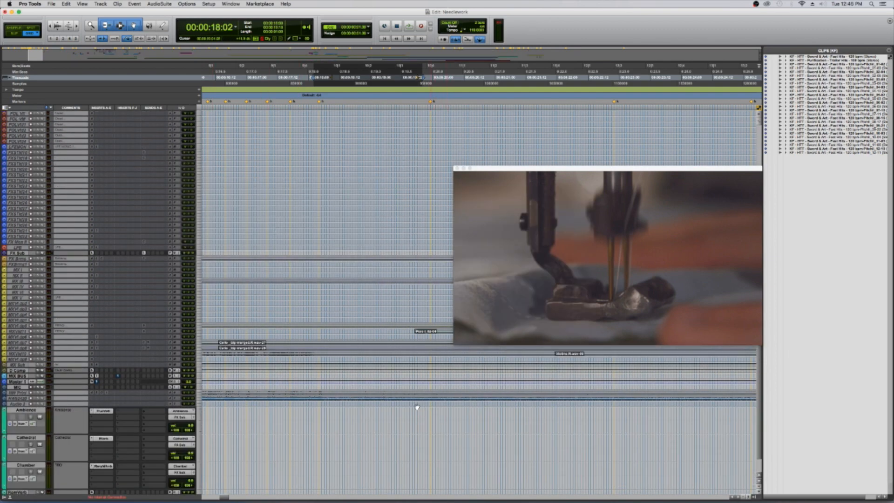
# Unmute the Cathedral and Chamber sends on all selected gears and hyper tracks.
pyautogui.scroll(8, 378, 400)
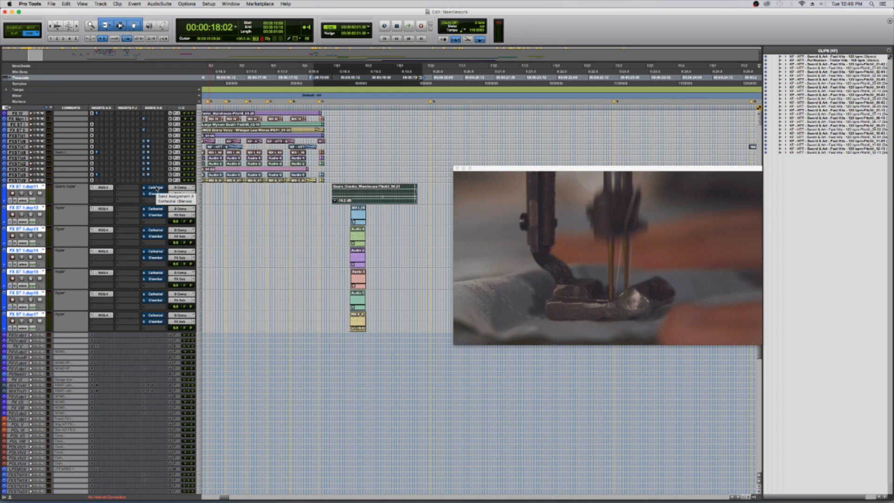
pyautogui.keyDown('alt'); pyautogui.keyDown('shift'); pyautogui.keyDown('super'); pyautogui.click(157, 189); pyautogui.keyUp('super'); pyautogui.keyUp('shift'); pyautogui.keyUp('alt')
pyautogui.keyDown('alt'); pyautogui.keyDown('shift'); pyautogui.keyDown('super'); pyautogui.click(157, 194); pyautogui.keyUp('super'); pyautogui.keyUp('shift'); pyautogui.keyUp('alt')
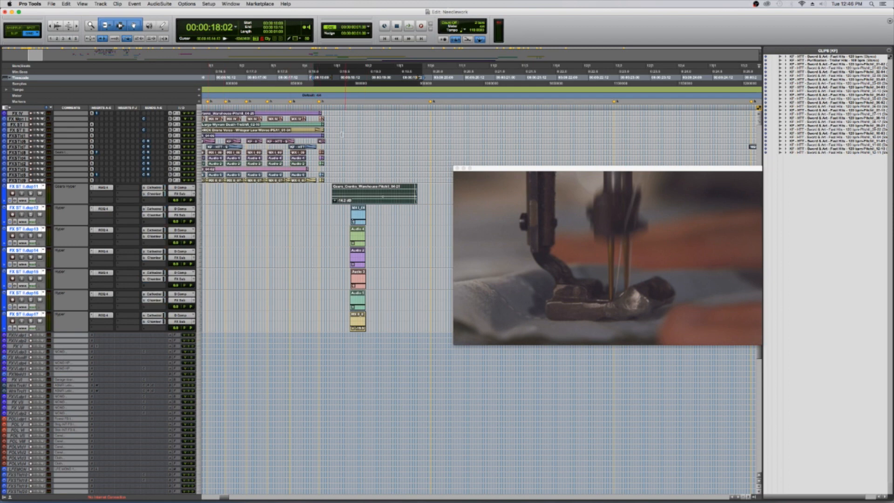
# Audition the gears and hyper effects with their reverb sends, soloing the tracks and replaying from 00:00:17:13.
pyautogui.click(247, 69)
pyautogui.press('space')
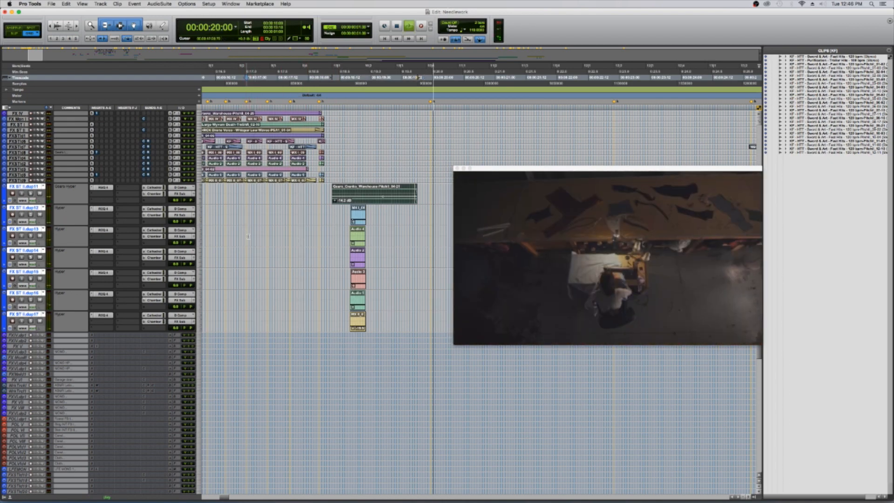
pyautogui.press('space')
pyautogui.click(280, 72)
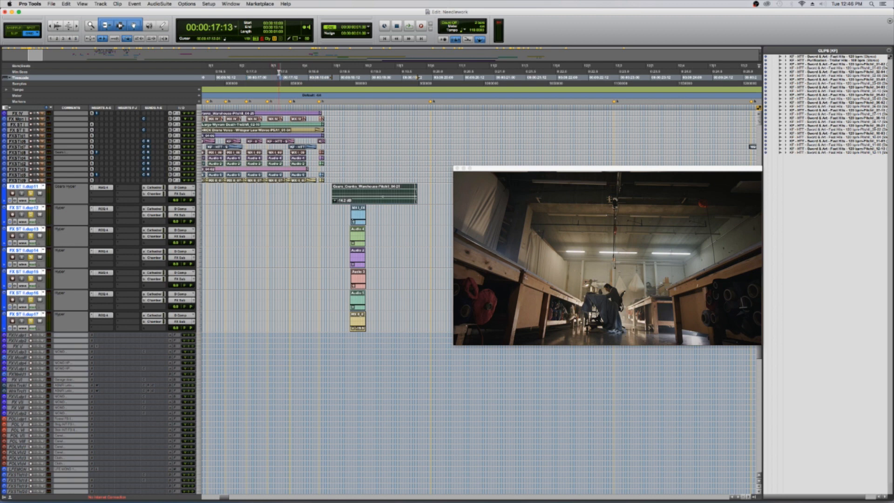
pyautogui.press('space')
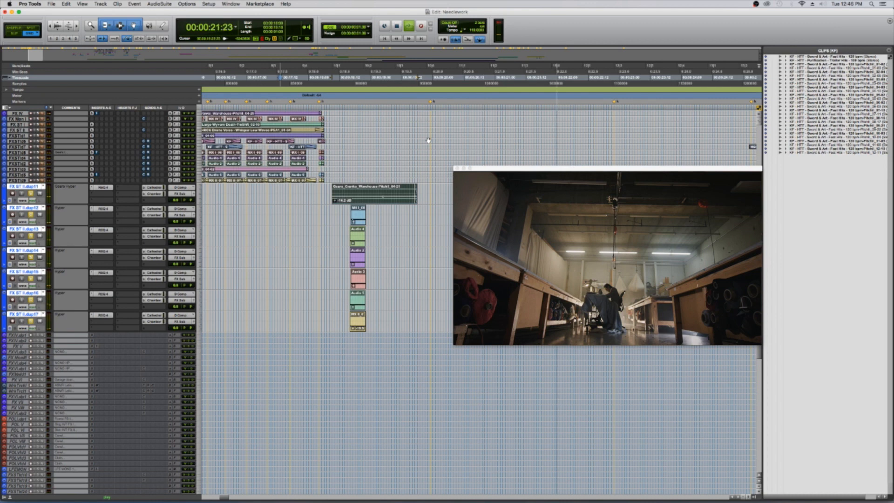
pyautogui.press('space')
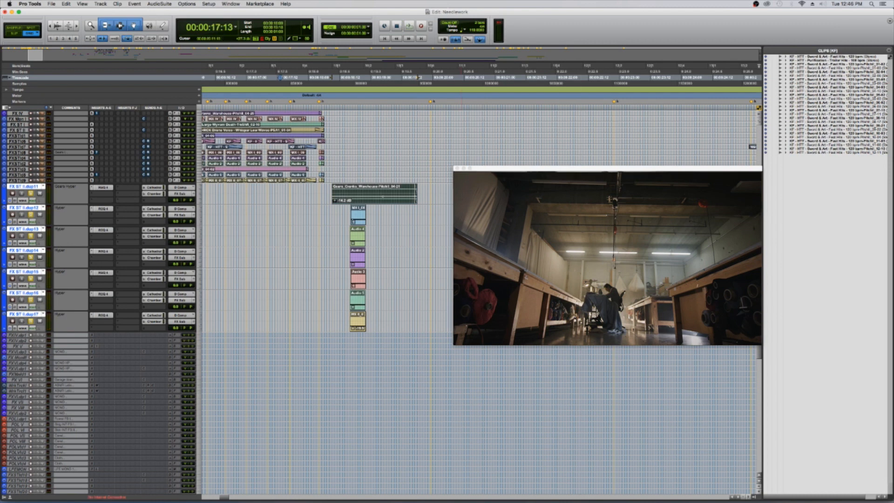
# Take the gears and hyper tracks out of solo and play the section in the full mix from 00:00:17:17.
pyautogui.click(32, 193)
pyautogui.scroll(5, 405, 184)
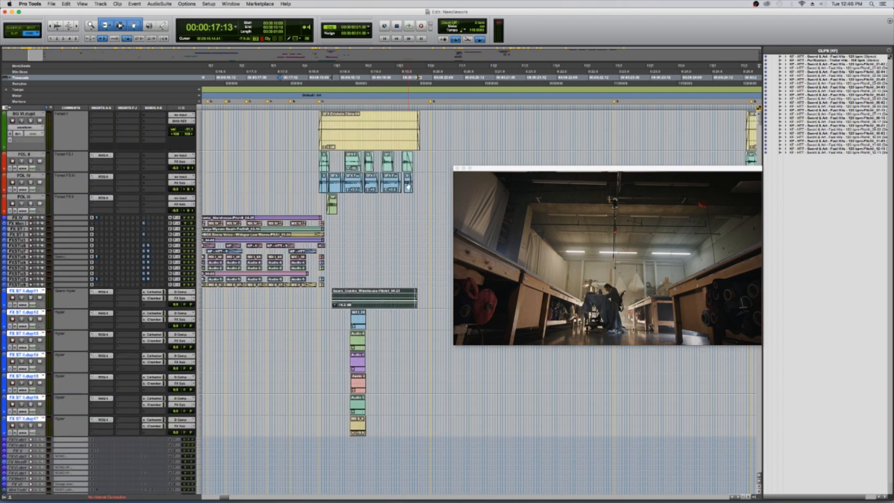
pyautogui.click(292, 71)
pyautogui.press('space')
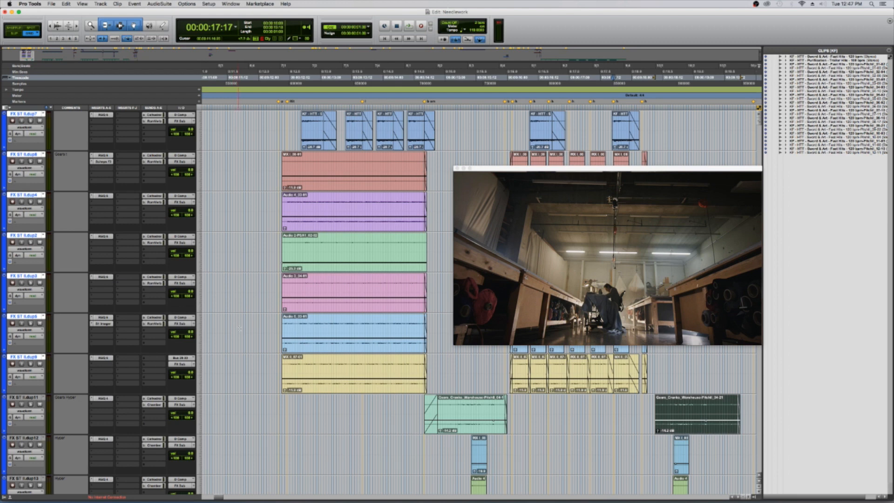
# Open the S1 Imager insert on FX ST dup5 and place the plug-in window over the video beside the clips.
pyautogui.keyDown('super'); pyautogui.click(24, 317); pyautogui.keyUp('super')
pyautogui.keyDown('alt'); pyautogui.click(27, 318); pyautogui.keyUp('alt')
pyautogui.keyDown('alt'); pyautogui.click(27, 318); pyautogui.keyUp('alt')
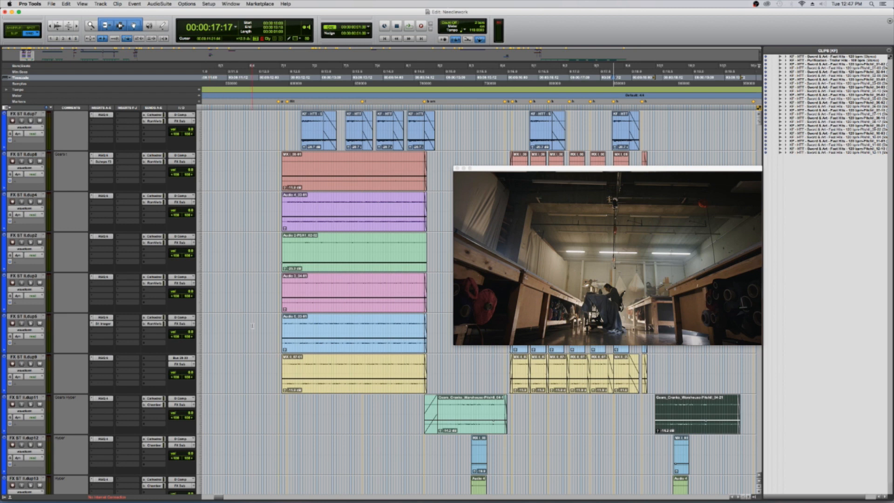
pyautogui.click(103, 324)
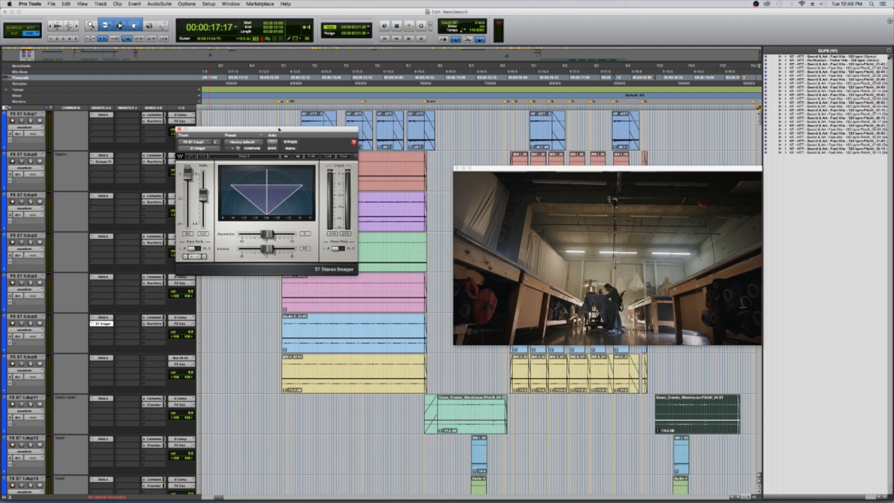
pyautogui.moveTo(279, 130); pyautogui.dragTo(619, 108)
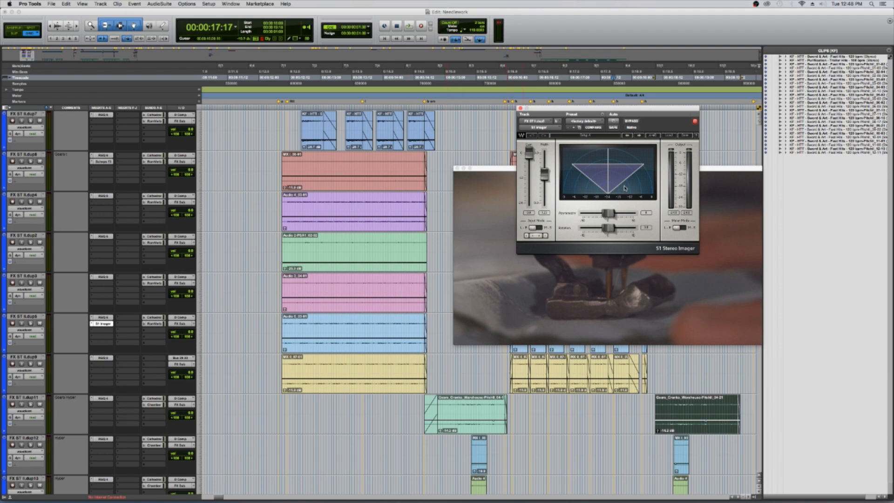
pyautogui.moveTo(656, 110); pyautogui.dragTo(598, 194)
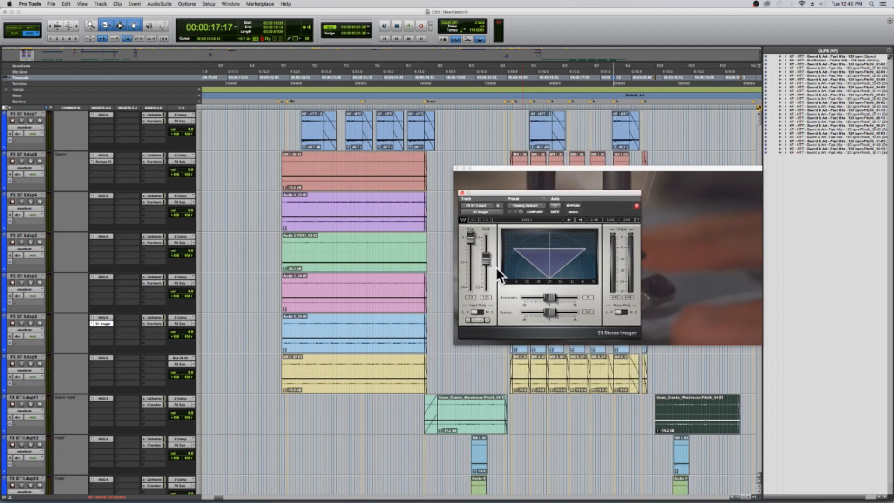
# Solo FX ST dup5, select its first clip, and play it through the S1 Stereo Imager from 00:00:12:05.
pyautogui.click(317, 347)
pyautogui.click(30, 323)
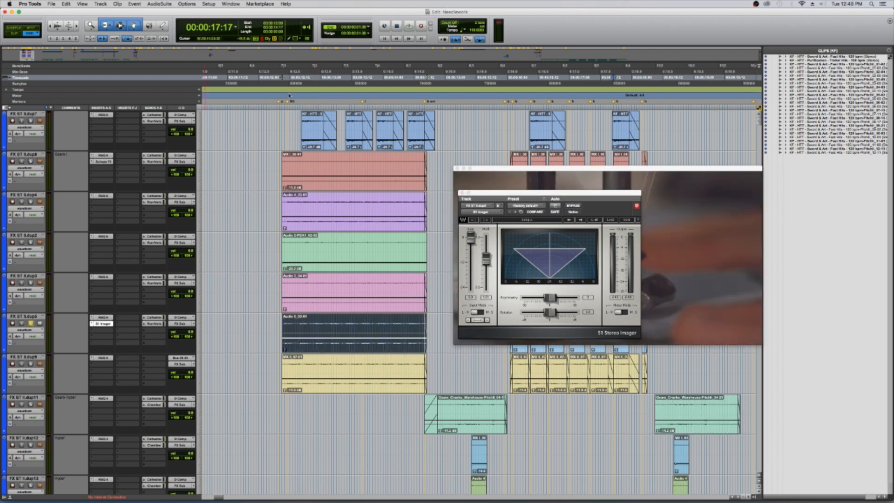
pyautogui.click(272, 83)
pyautogui.press('space')
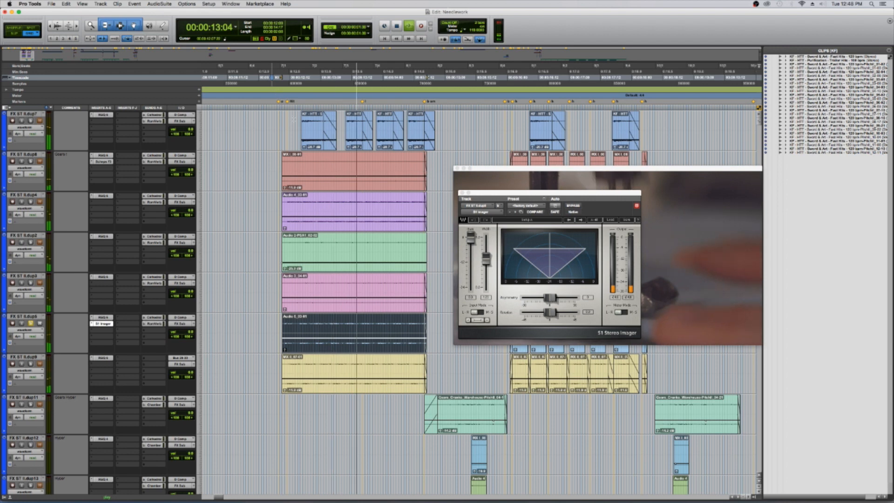
pyautogui.press('space')
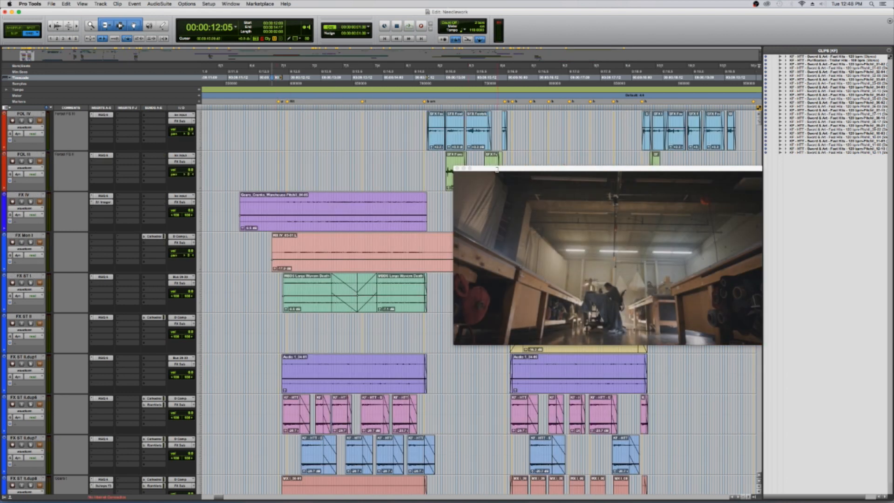
# Move the video window clear of the effects clips and return to the soloed FX ST dup5 track.
pyautogui.moveTo(606, 167); pyautogui.dragTo(669, 163)
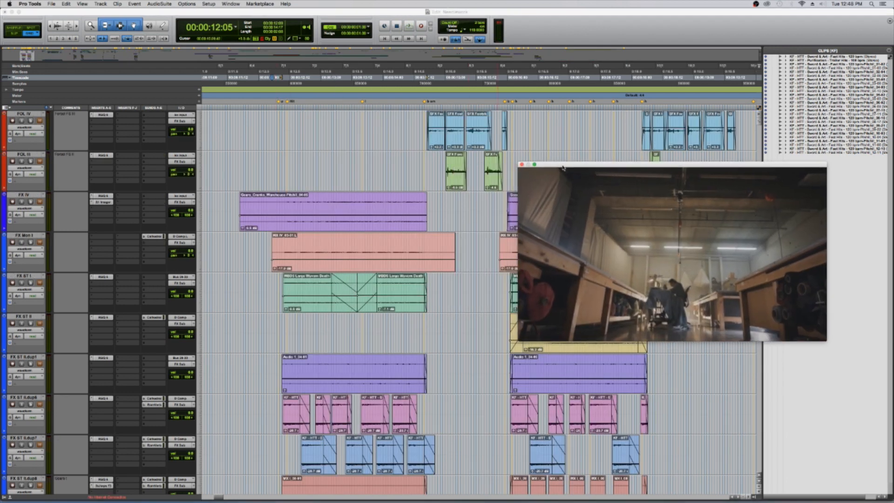
pyautogui.scroll(-2, 318, 92)
pyautogui.scroll(-10, 90, 357)
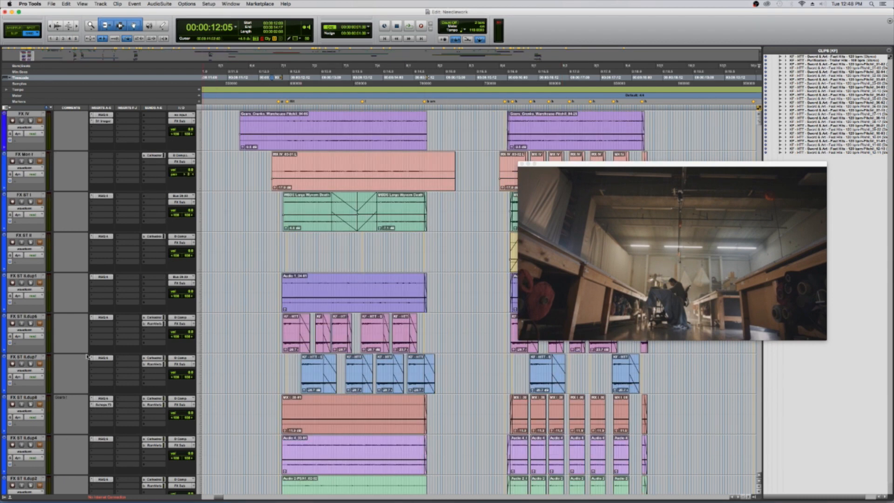
pyautogui.scroll(1, 90, 357)
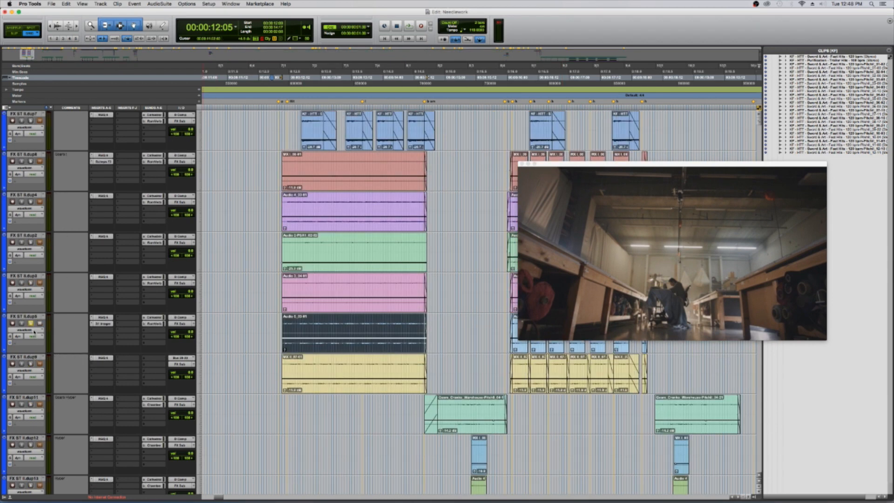
# Zoom the timeline out to both machine sections and play the unsoloed mix from 00:00:09:19.
pyautogui.press('r')
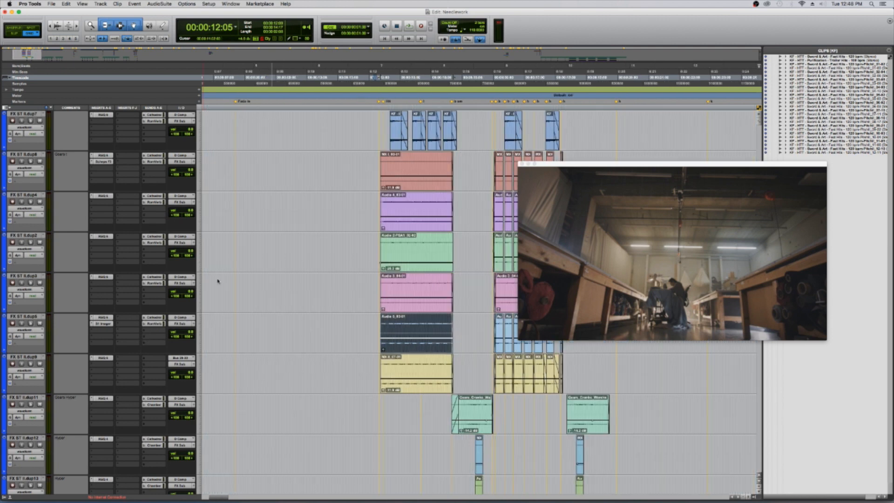
pyautogui.press('r')
pyautogui.scroll(4, 349, 149)
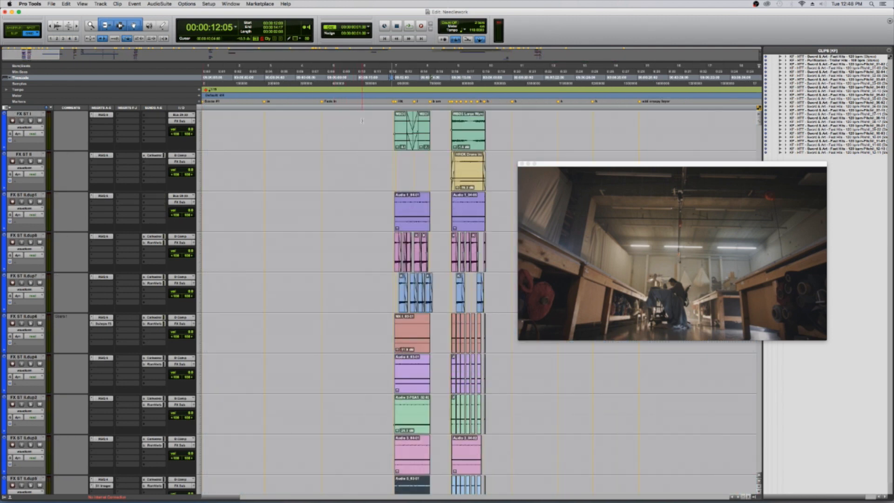
pyautogui.press('space')
pyautogui.press('space')
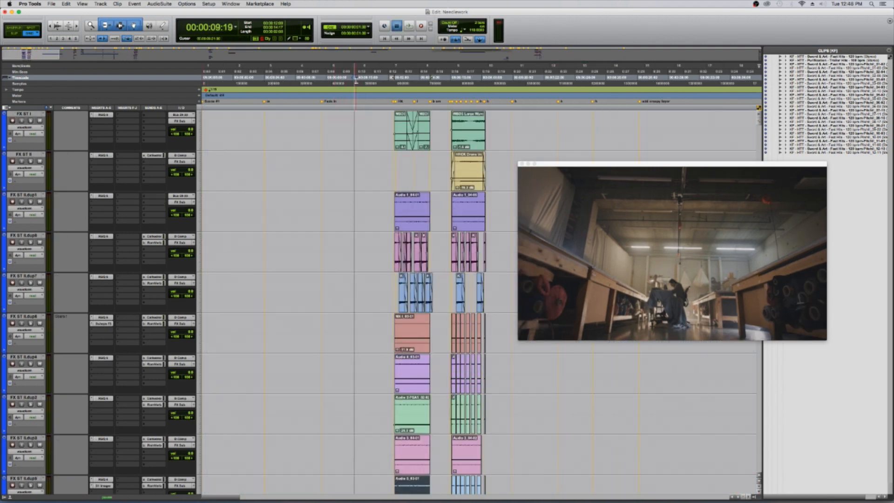
pyautogui.press('space')
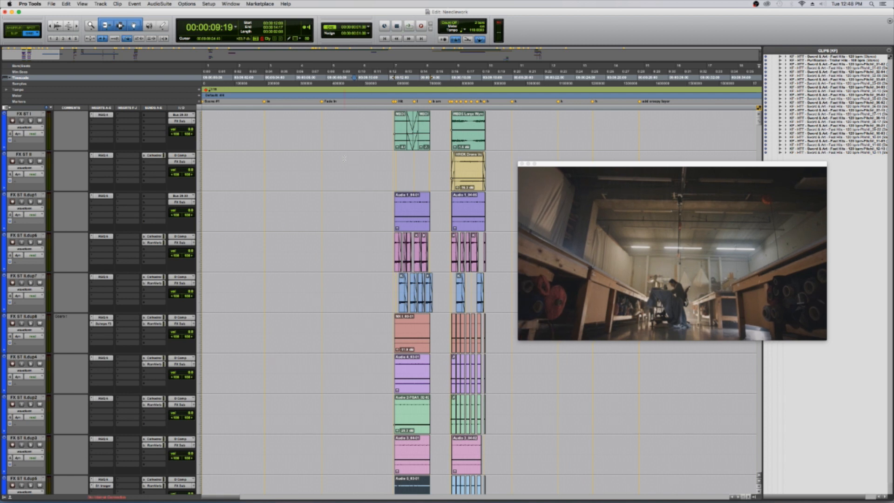
pyautogui.press('space')
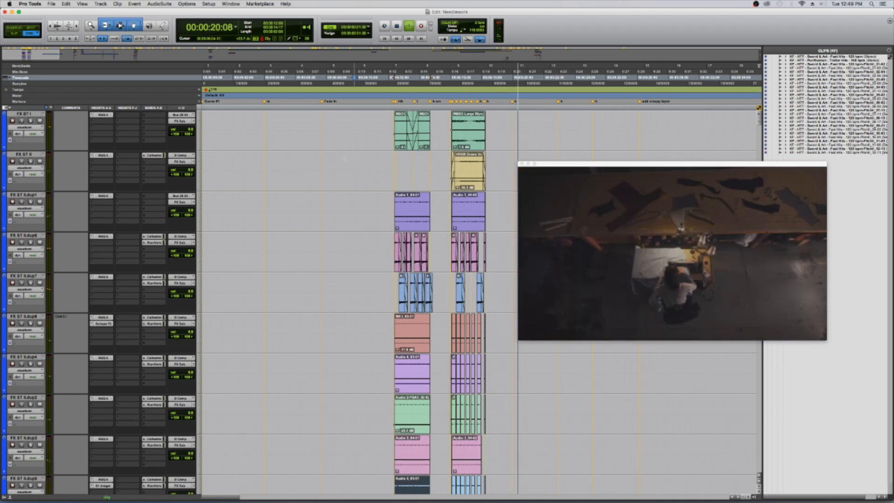
pyautogui.press('space')
# Reduce the height of all tracks so the layered effects of both sections fit in one overview.
pyautogui.scroll(-5, 351, 189)
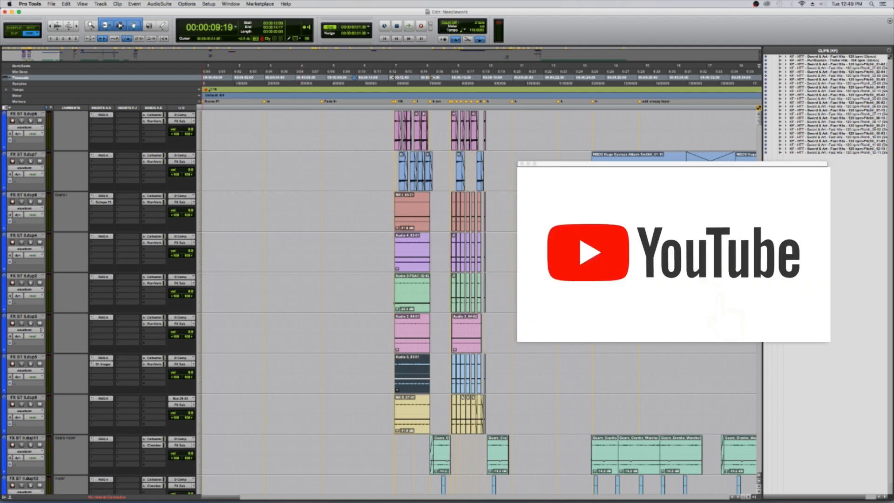
pyautogui.scroll(-5, 359, 303)
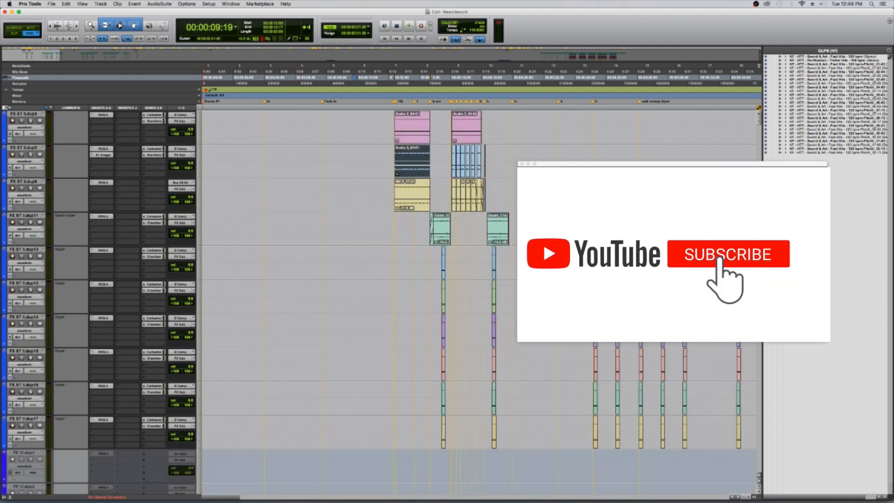
pyautogui.hotkey('ctrl', 'alt', 'Down')
pyautogui.hotkey('ctrl', 'alt', 'Down')
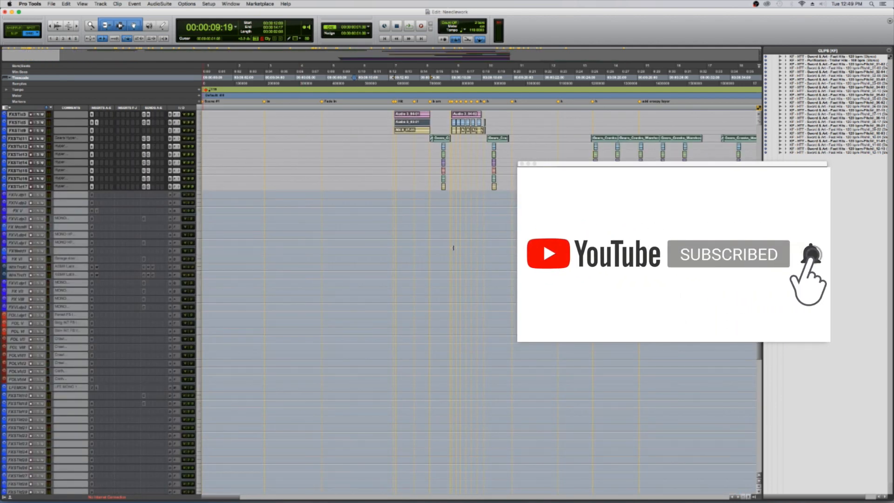
pyautogui.hotkey('ctrl', 'alt', 'Down')
pyautogui.scroll(6, 431, 248)
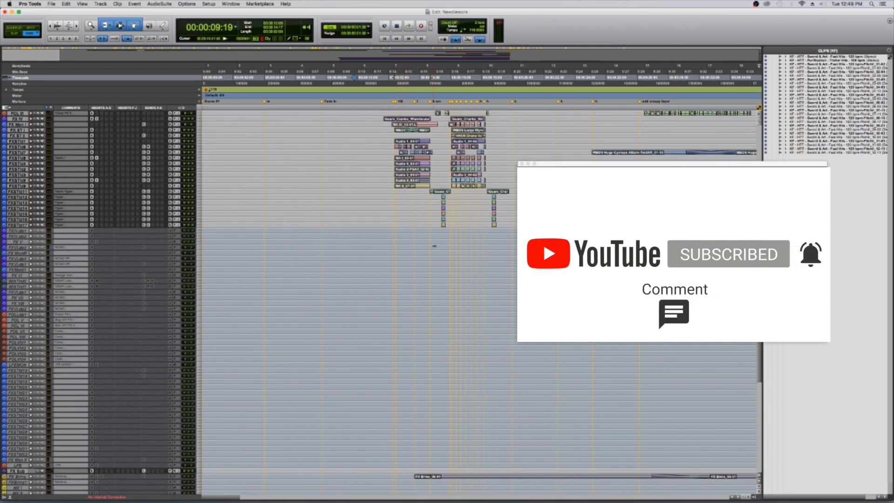
pyautogui.scroll(10, 434, 247)
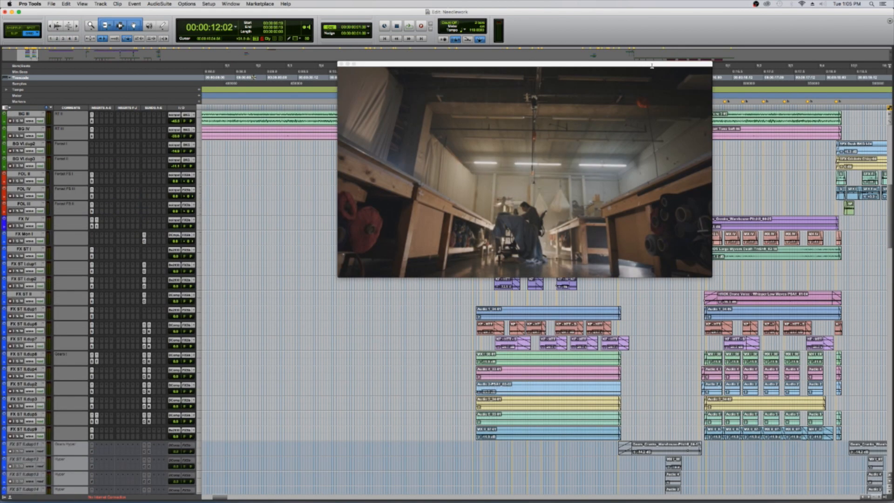
# Shrink the video window and reposition it over the upper tracks, clear of the lower effects clips.
pyautogui.moveTo(657, 64); pyautogui.dragTo(506, 63)
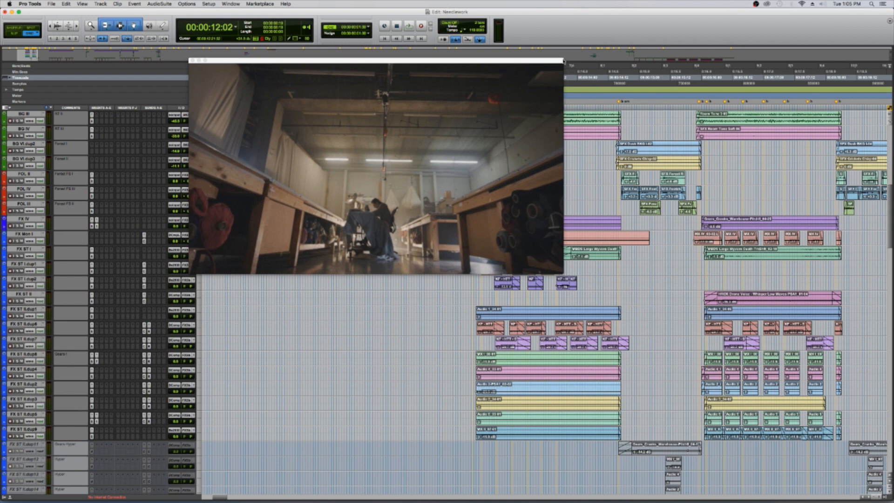
pyautogui.moveTo(563, 60); pyautogui.dragTo(689, 56)
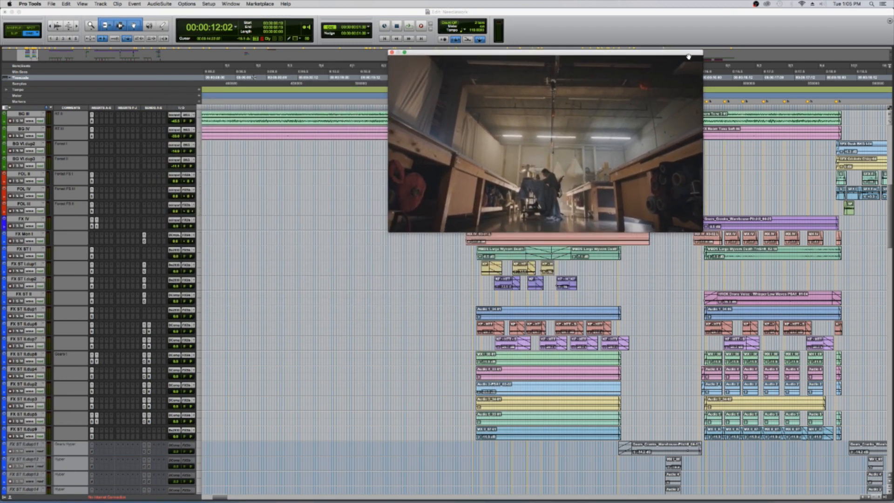